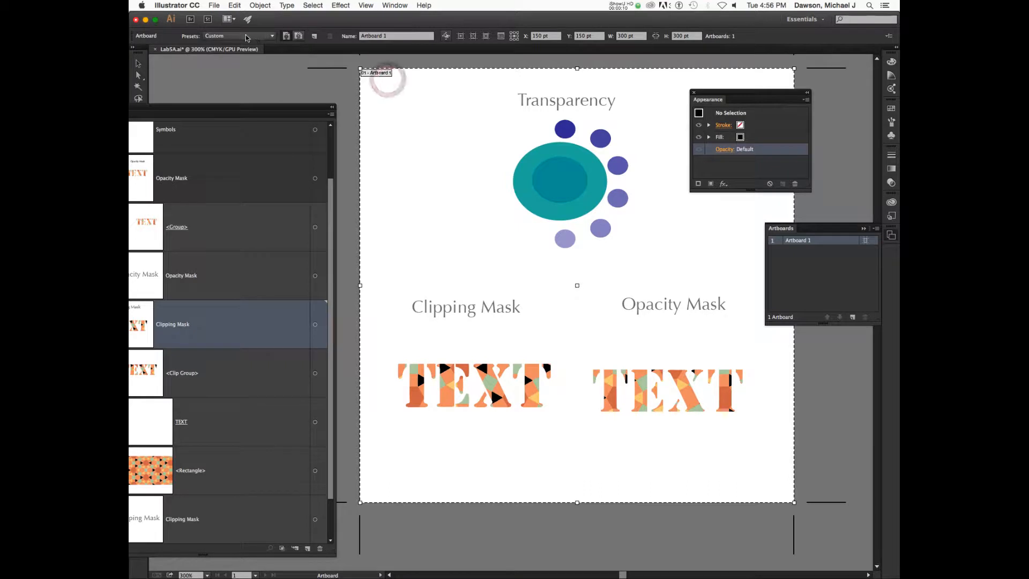
Place a blank 300 × 300 pt Artboard 4 right of Artboard 1, then leave artboard editing.
click(315, 39)
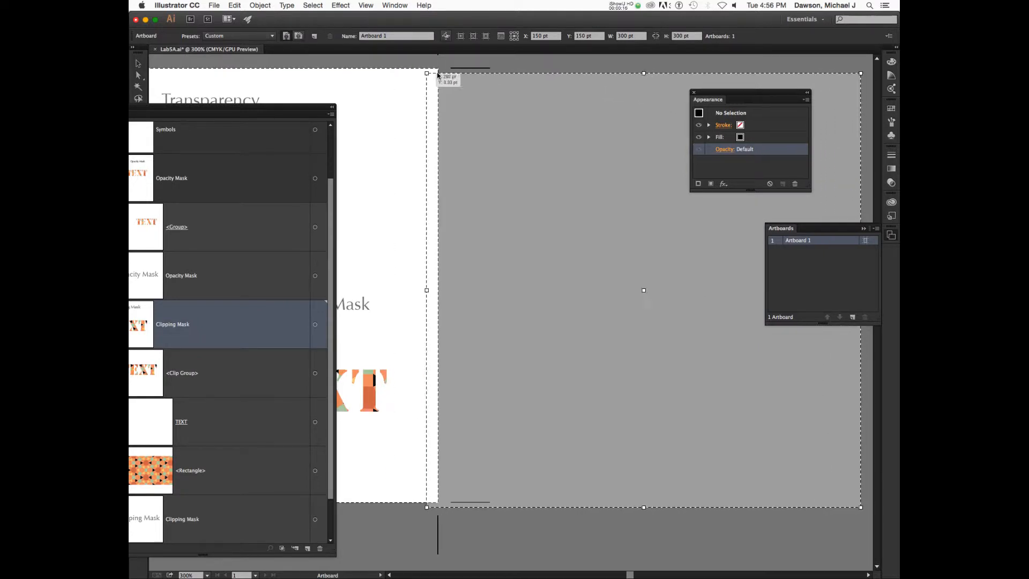
click(494, 70)
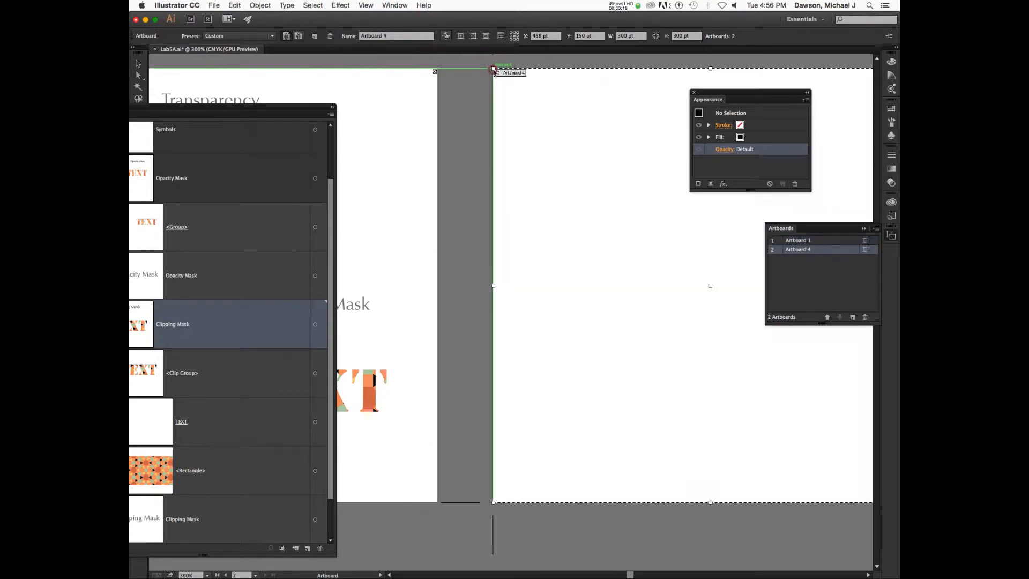
scroll(495, 171, right, 5)
scroll(494, 171, right, 8)
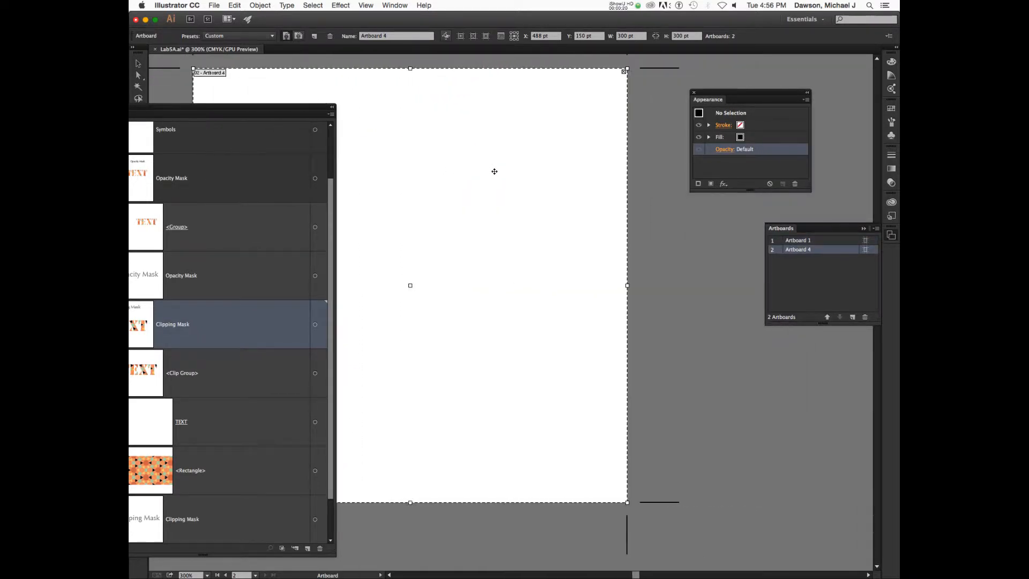
scroll(561, 180, left, 1)
key(v)
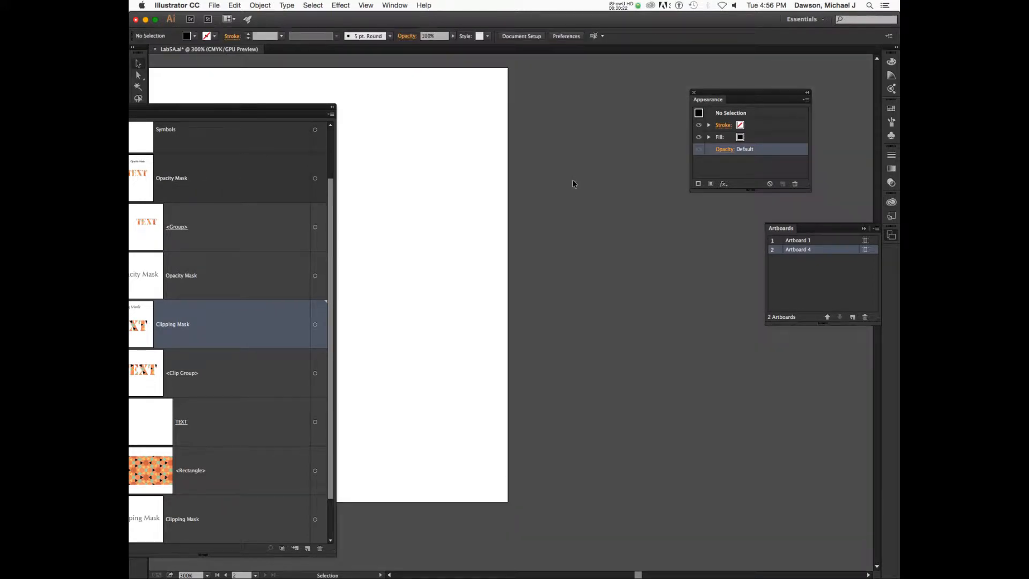
click(573, 180)
scroll(536, 179, left, 9)
scroll(538, 181, left, 1)
scroll(538, 181, right, 3)
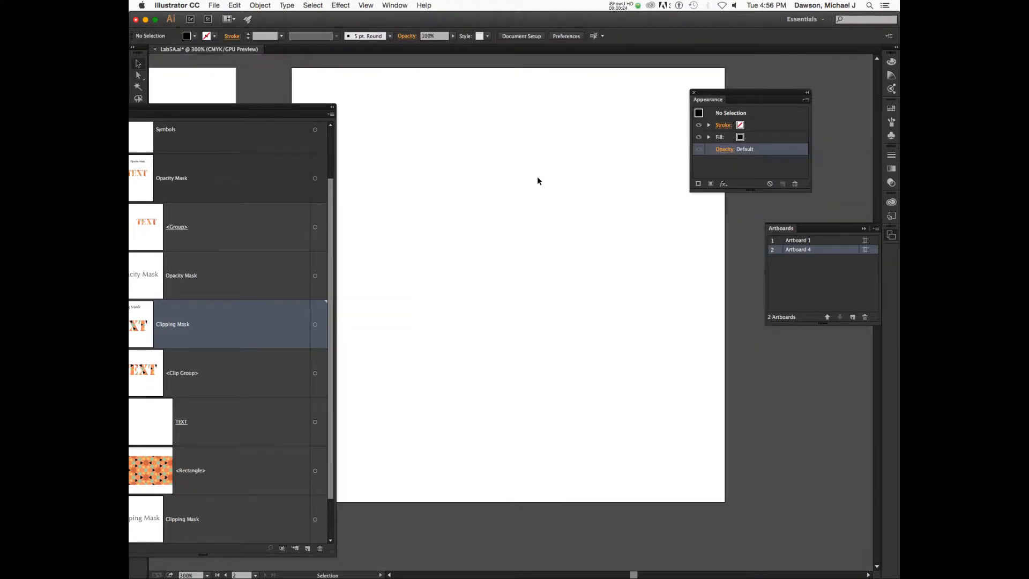
scroll(539, 181, left, 3)
scroll(539, 181, right, 3)
scroll(538, 181, left, 2)
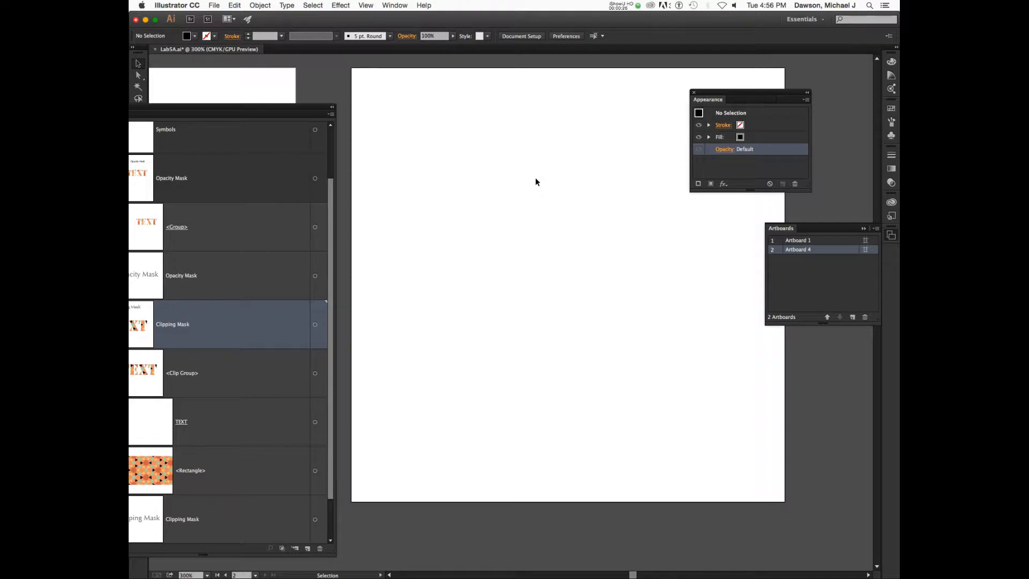
Close the Artboards list and float the Layers panel as a separate panel.
click(892, 236)
drag(260, 111, 382, 81)
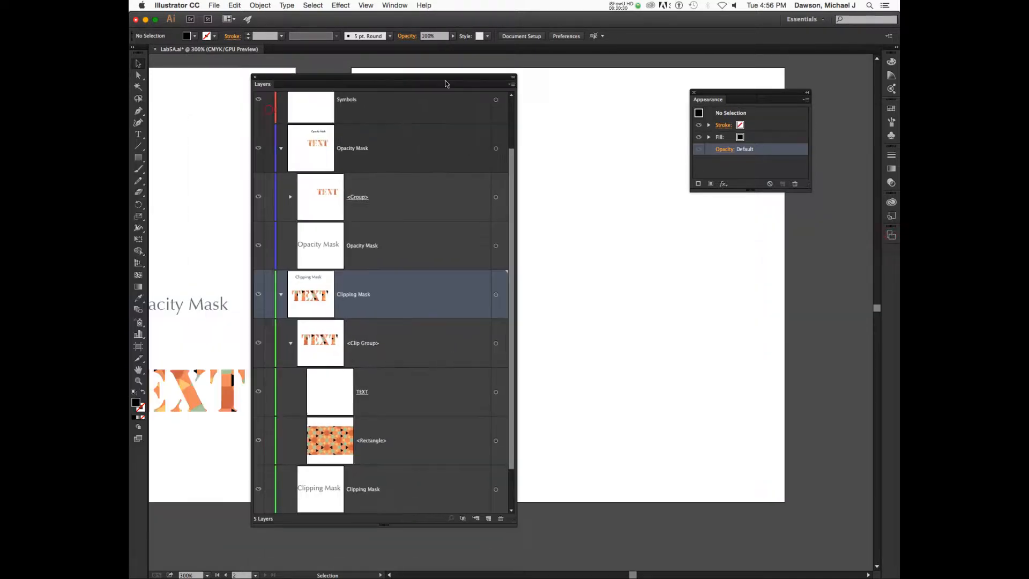
scroll(504, 240, up, 2)
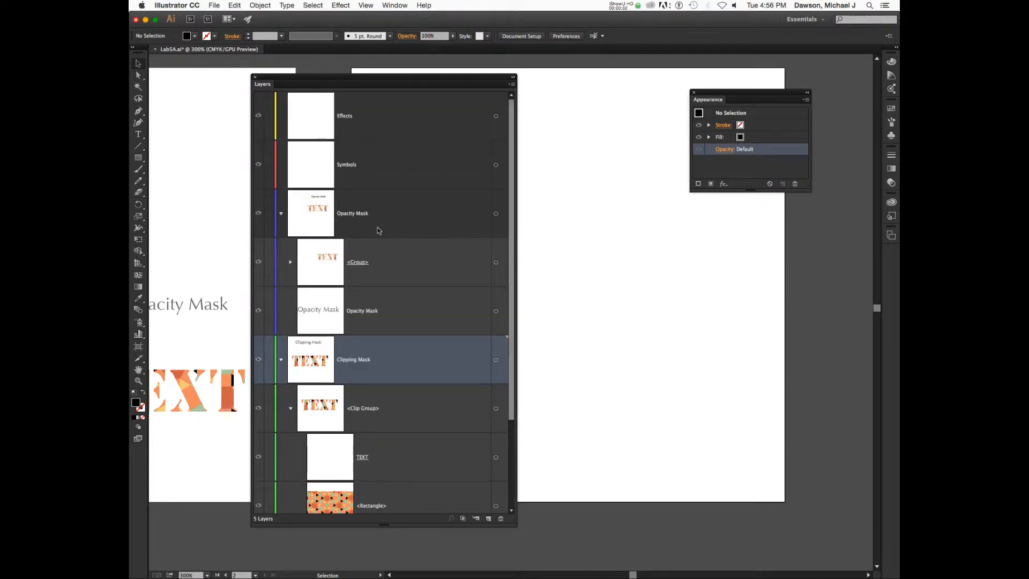
Collapse the Opacity Mask and Clipping Mask layers, leaving nothing selected.
click(281, 214)
click(281, 262)
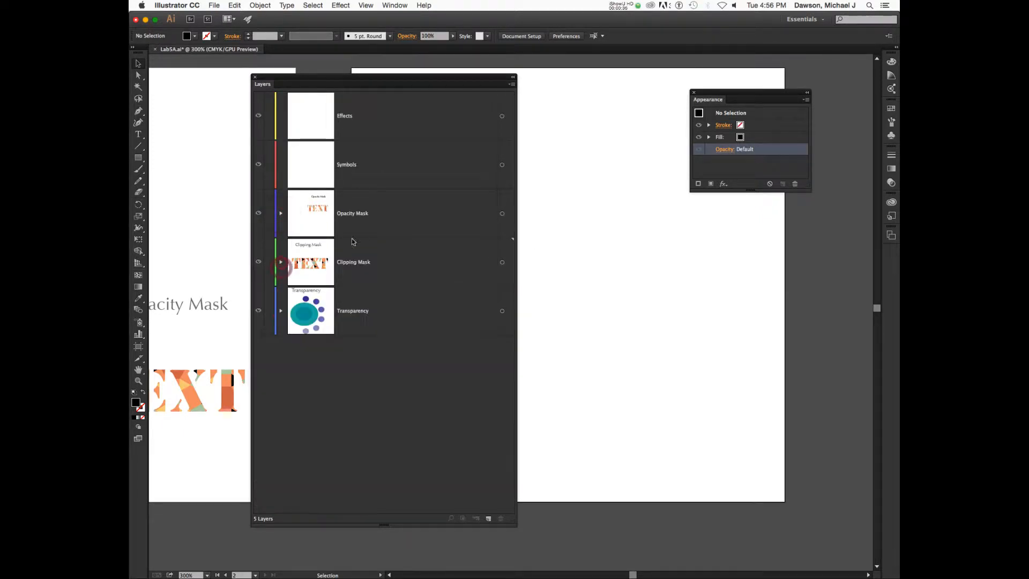
click(411, 316)
click(405, 415)
Use File > Place to select grapes.jpg inside the LabAssign5 folder.
click(218, 6)
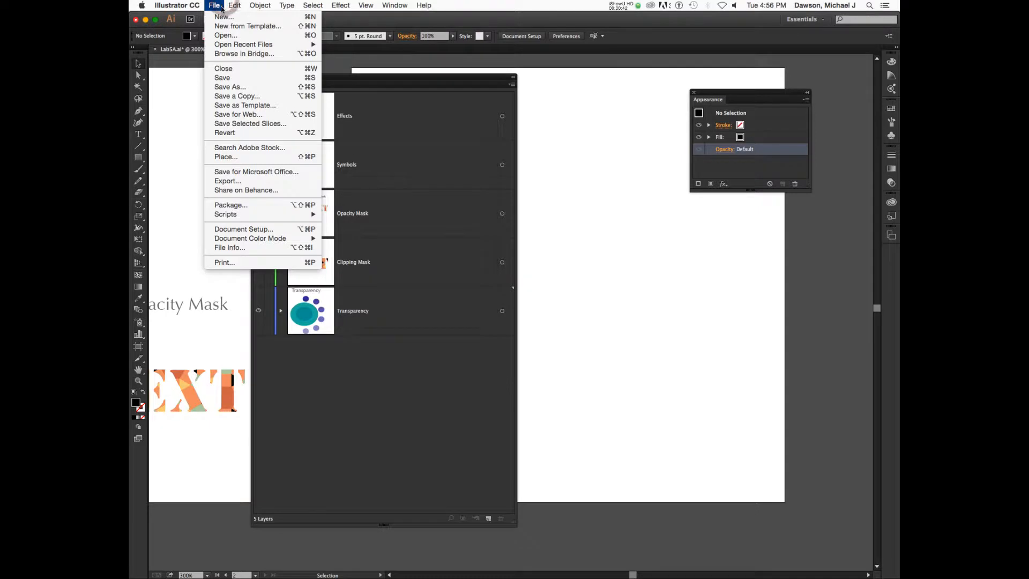
mouse_move(229, 220)
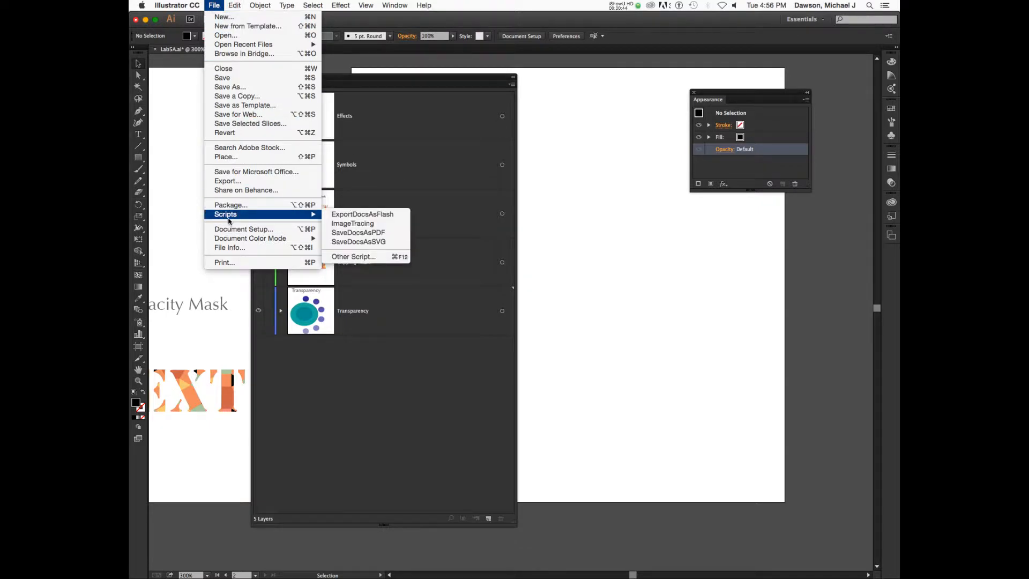
click(250, 156)
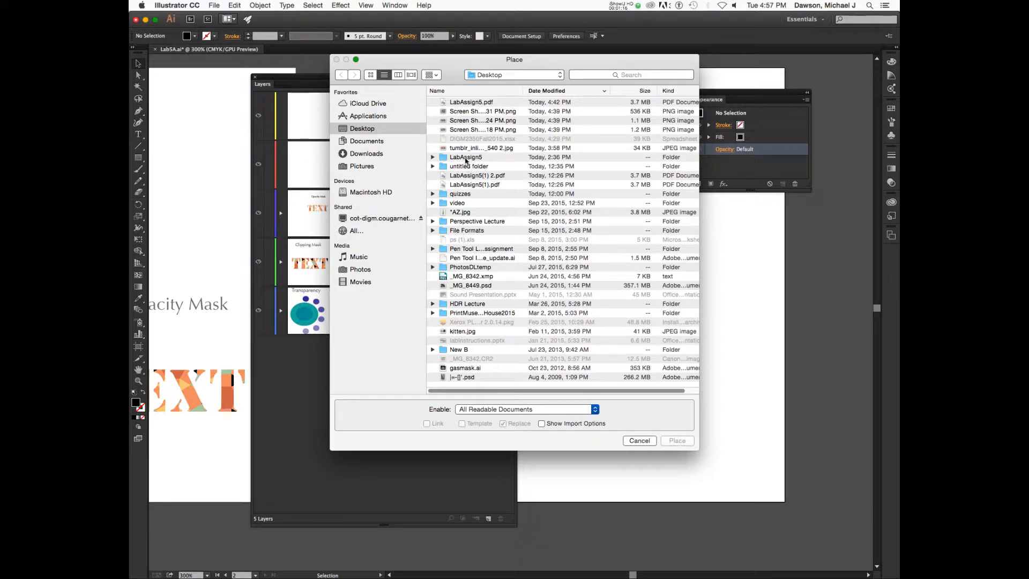
double_click(465, 157)
click(465, 112)
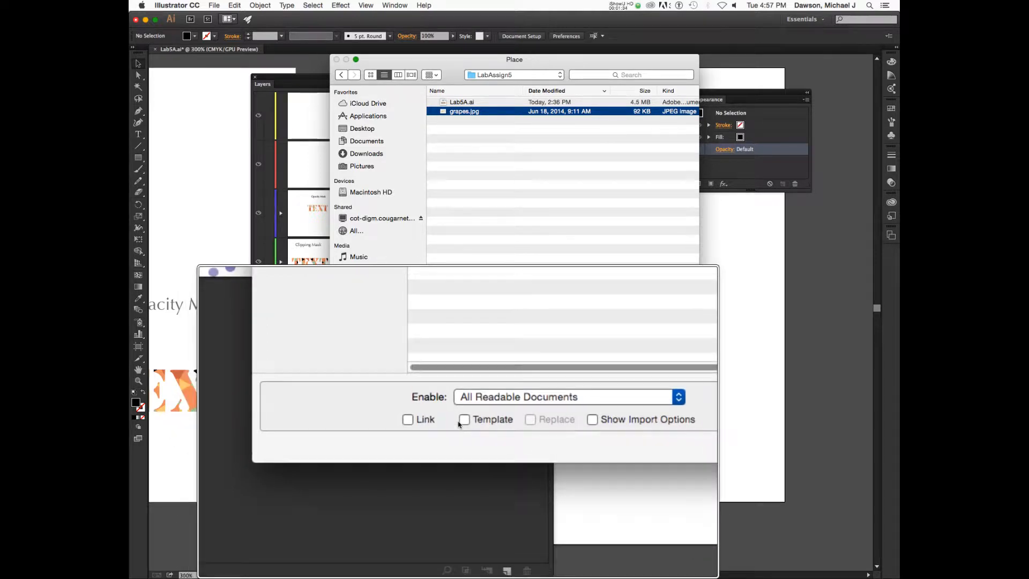
Enable Template and place grapes.jpg as a template layer.
click(462, 423)
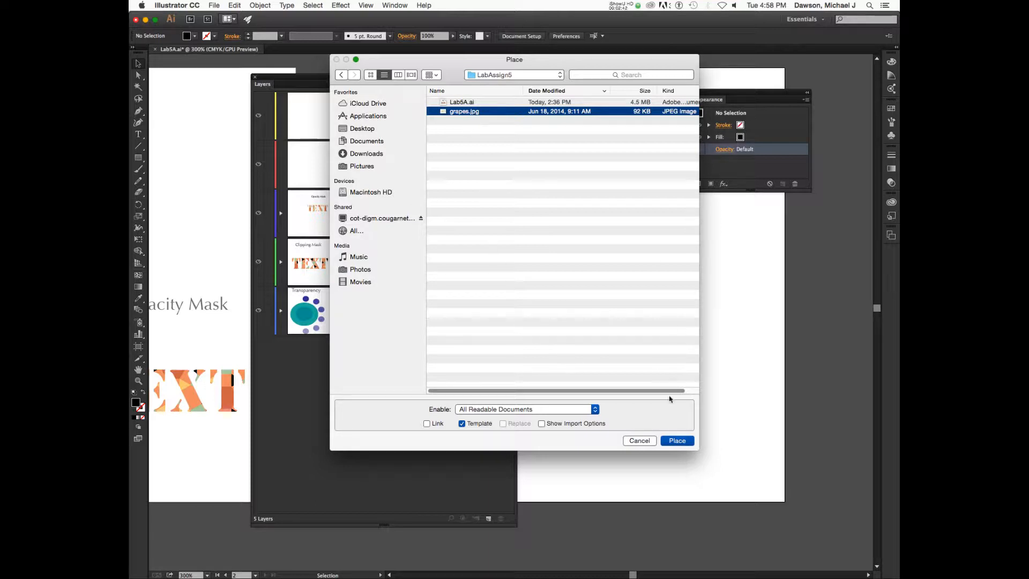
click(679, 441)
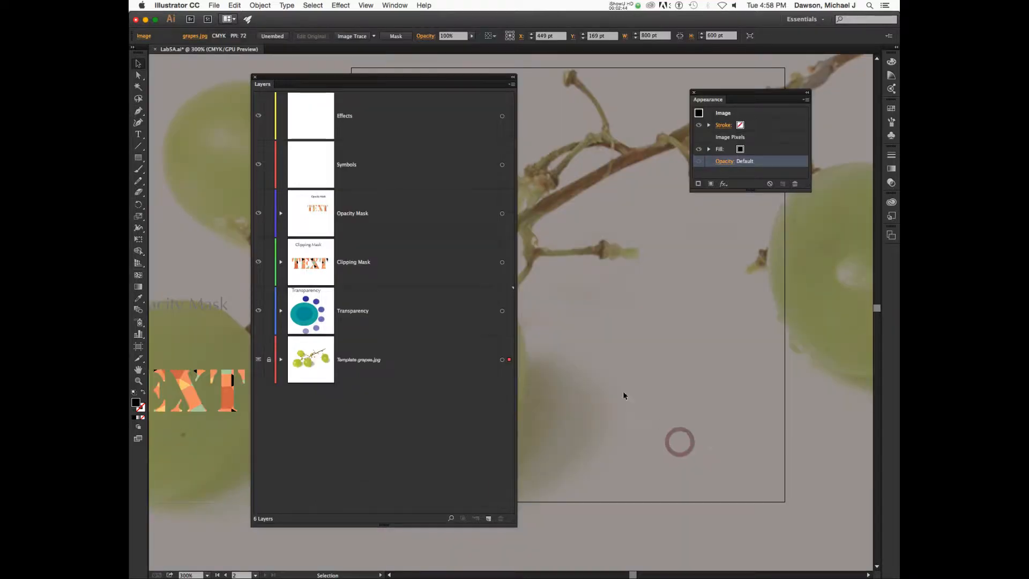
Zoom out to 100% and unlock the Template grapes.jpg layer.
scroll(667, 320, down, 8)
scroll(667, 320, right, 5)
scroll(666, 320, up, 5)
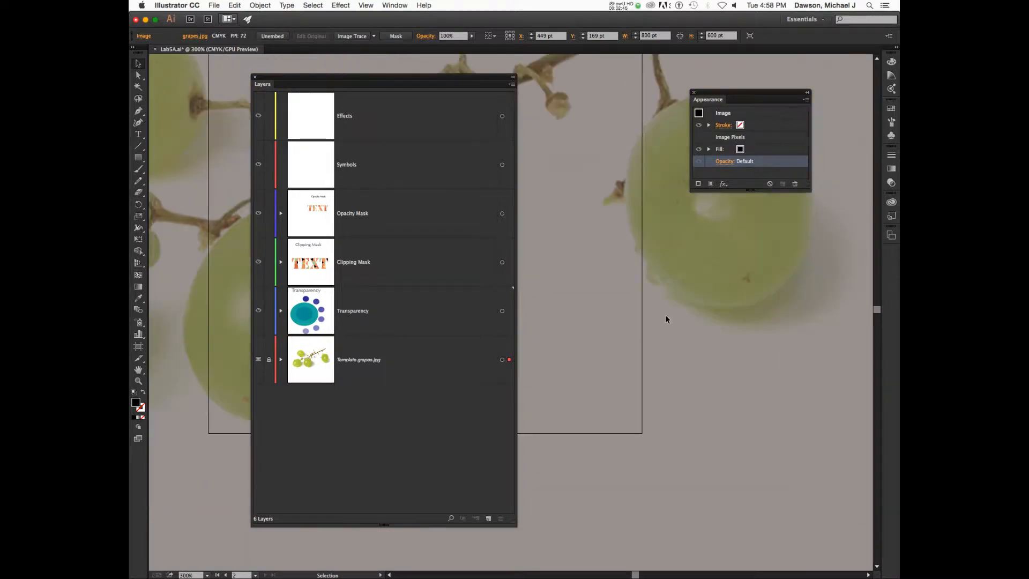
scroll(666, 320, left, 3)
scroll(667, 320, up, 5)
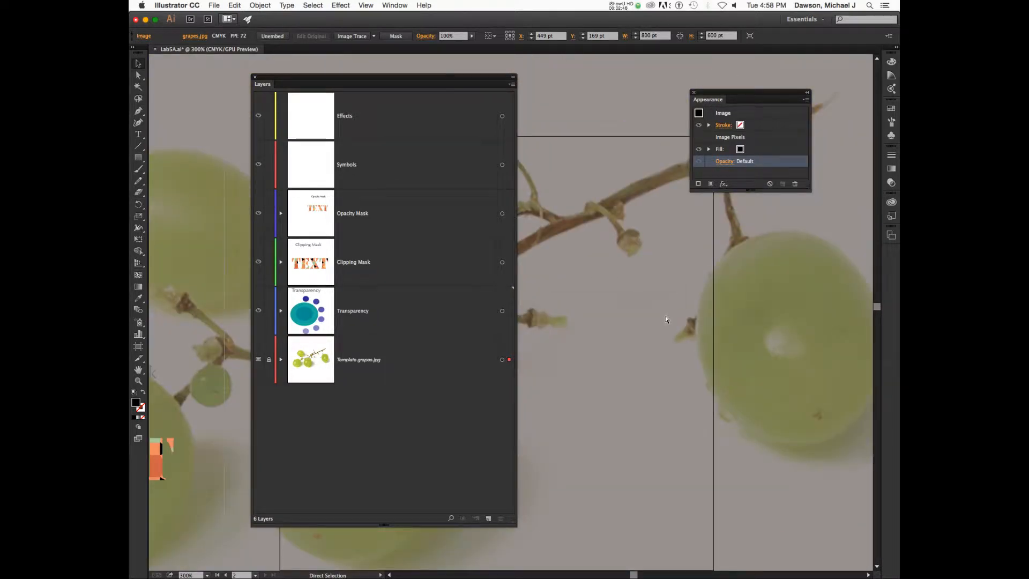
key(super+minus)
key(super+minus)
key(super+minus)
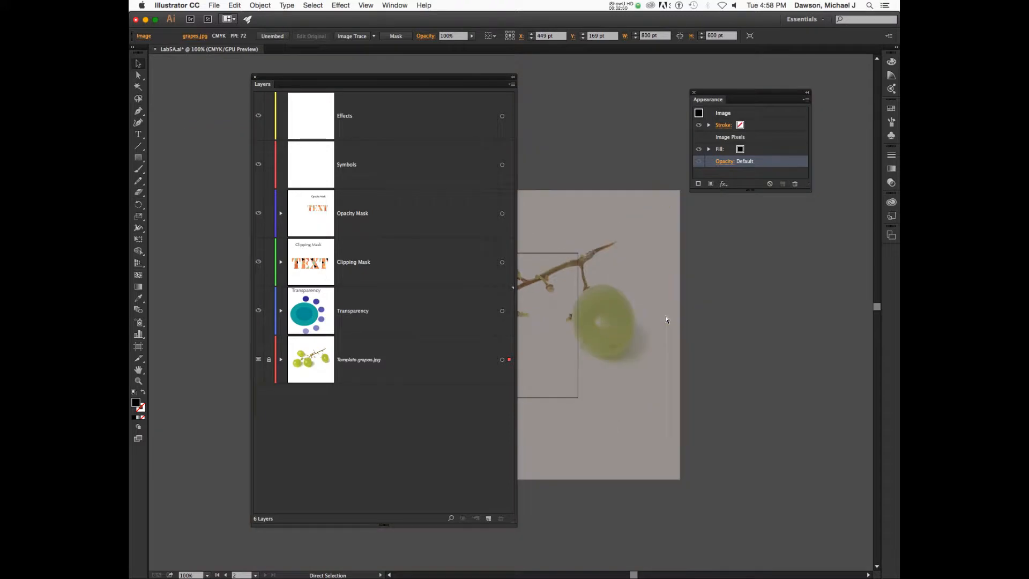
scroll(666, 320, left, 8)
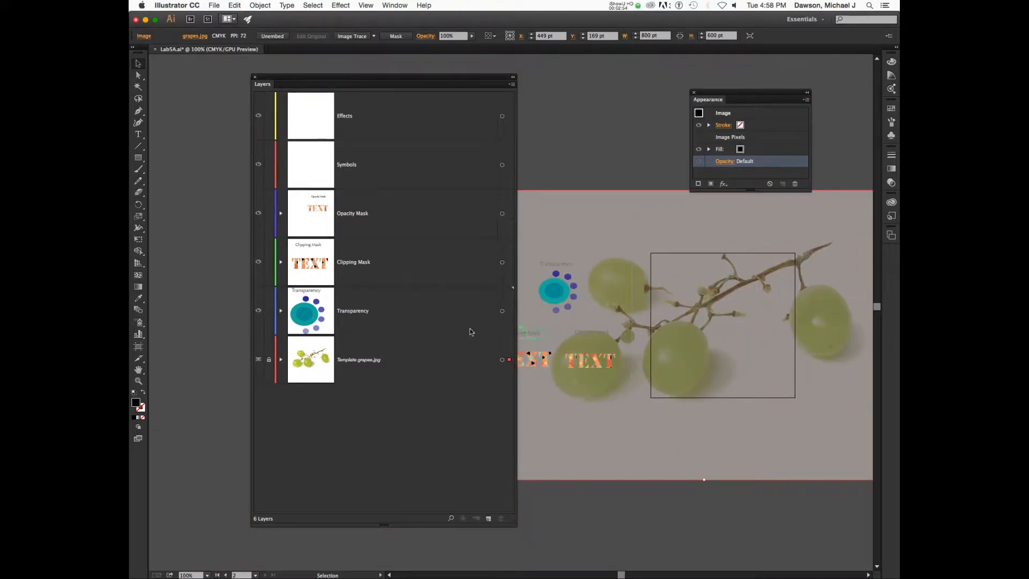
click(268, 361)
drag(415, 86, 320, 84)
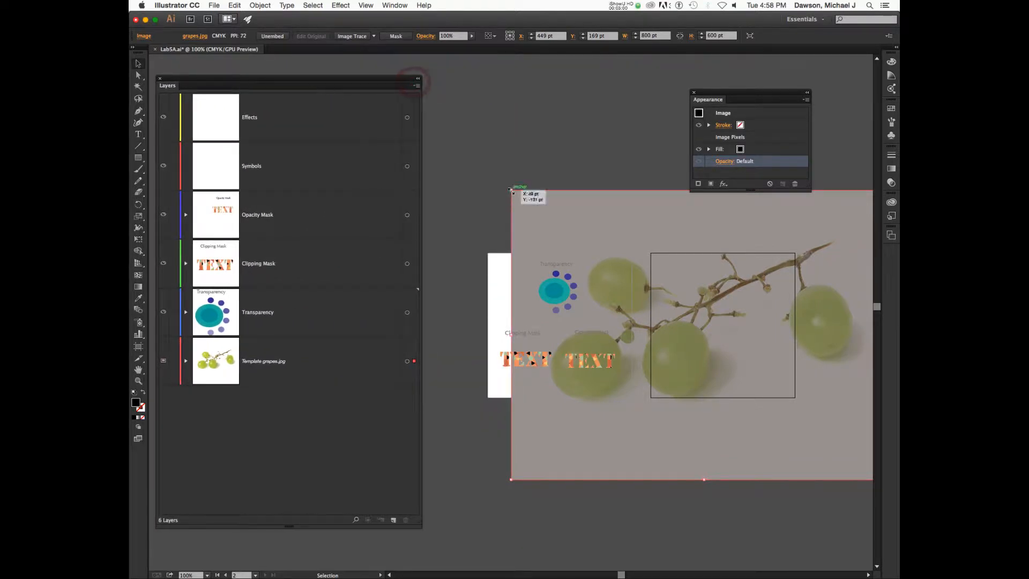
Scale the grapes photo to 284 × 213 pt onto Artboard 4 and relock its layer.
drag(510, 190, 537, 205)
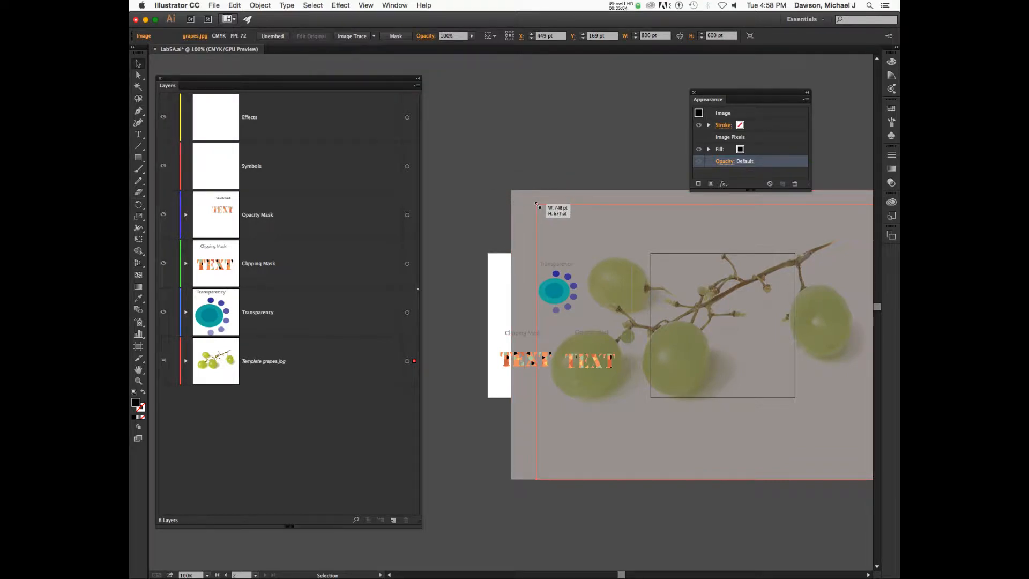
drag(537, 204, 776, 388)
drag(837, 445, 721, 329)
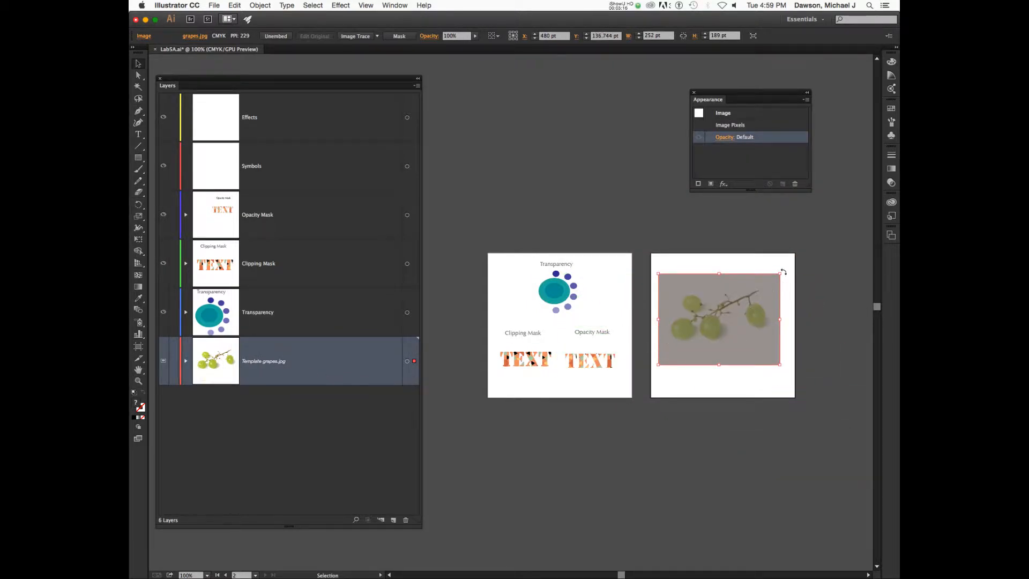
drag(780, 273, 796, 261)
drag(771, 296, 767, 303)
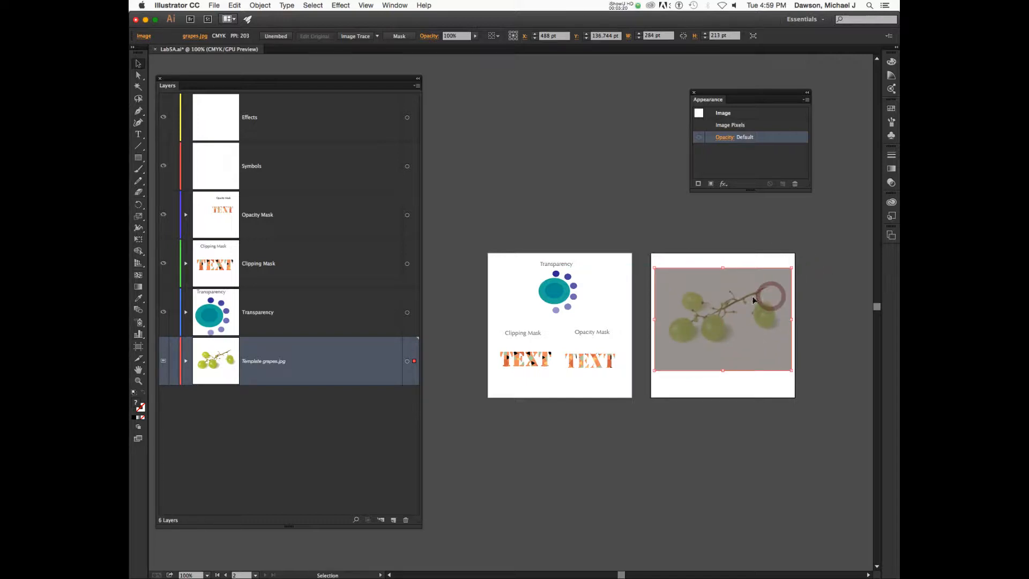
click(174, 362)
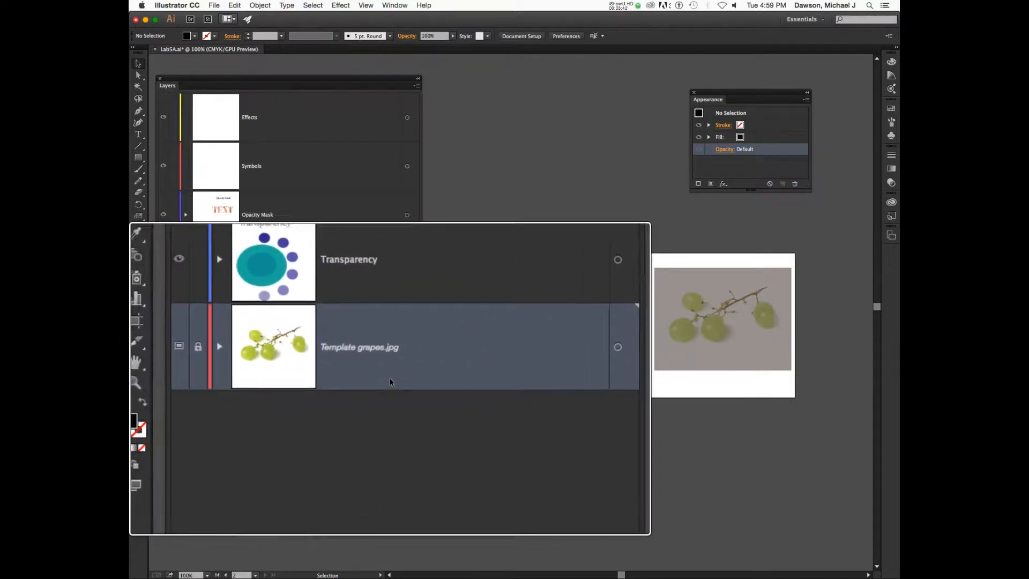
Rename the template layer to 'grapes'.
double_click(268, 361)
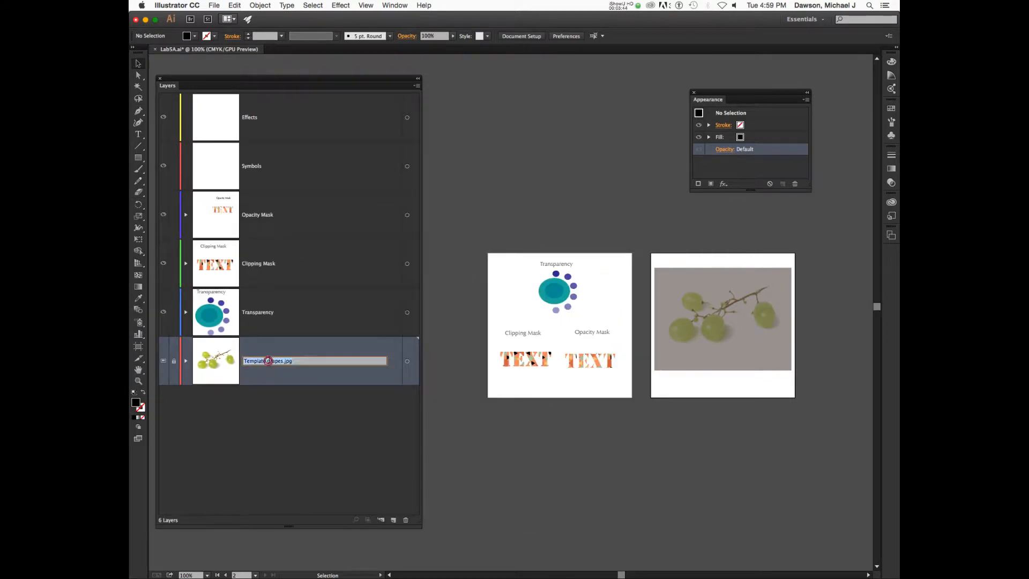
drag(304, 361, 239, 359)
text(grapes)
key(Return)
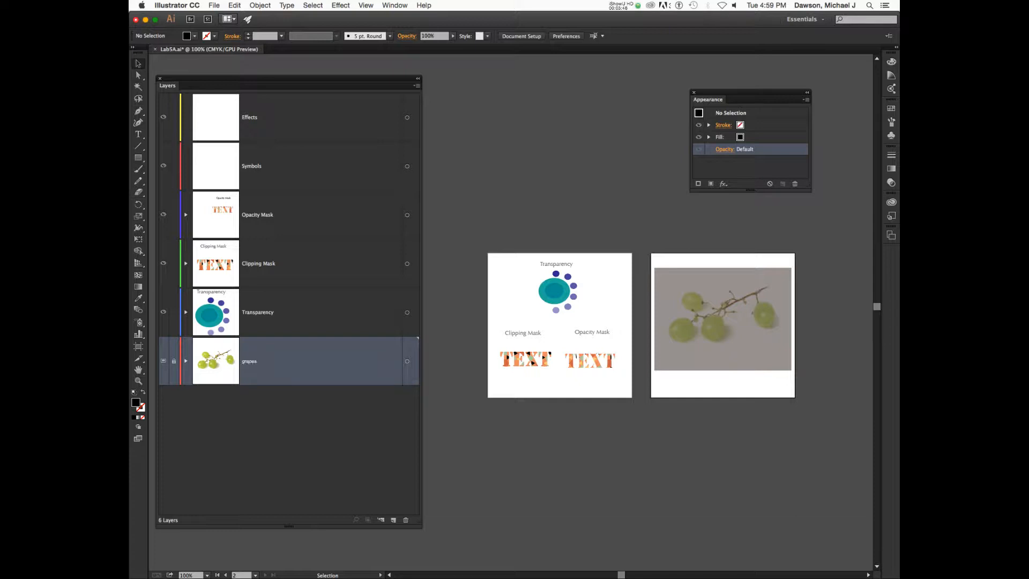
Turn off Dim Images in the grapes layer's Layer Options.
double_click(347, 364)
drag(660, 119, 604, 119)
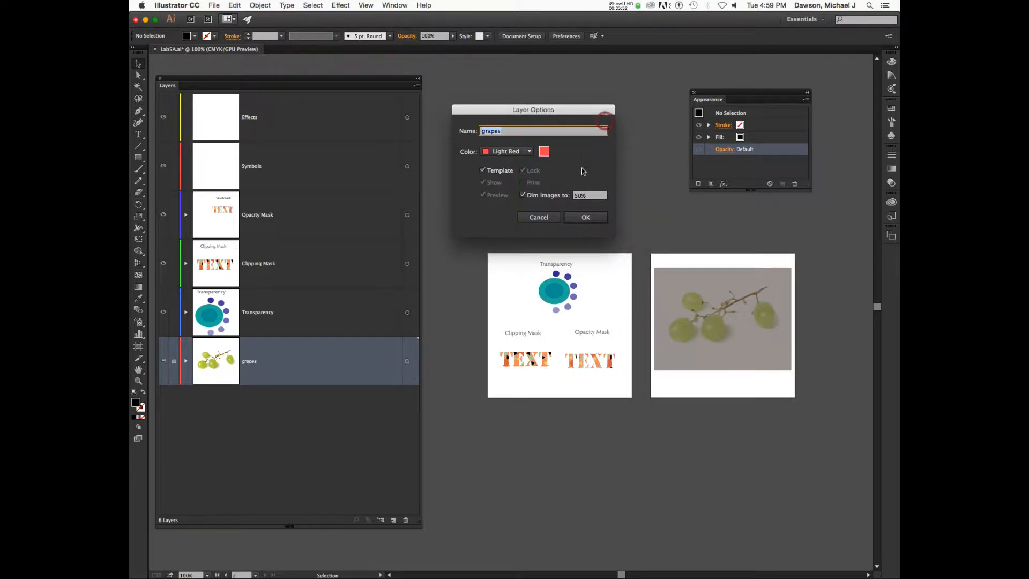
click(590, 195)
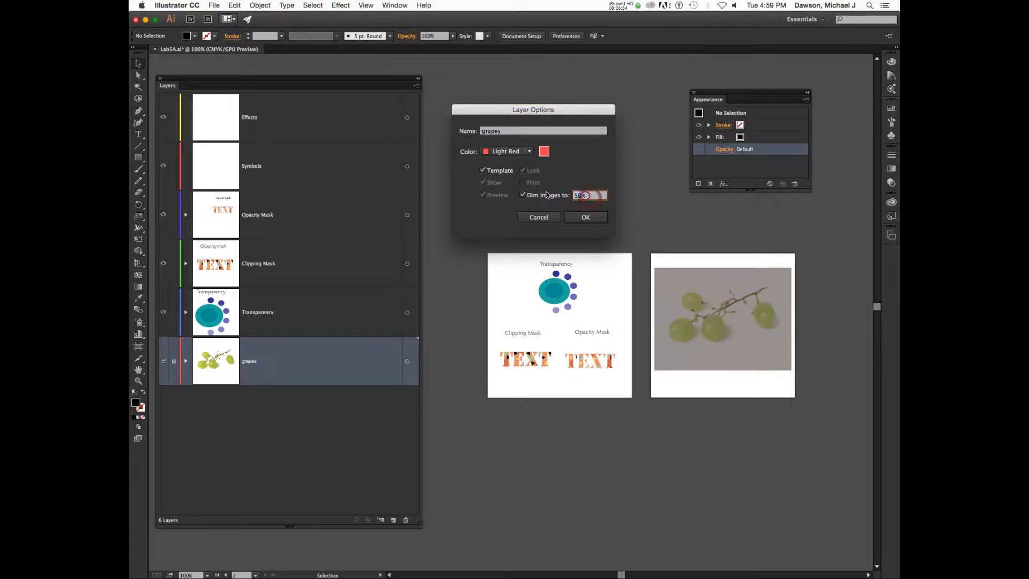
click(522, 195)
click(598, 220)
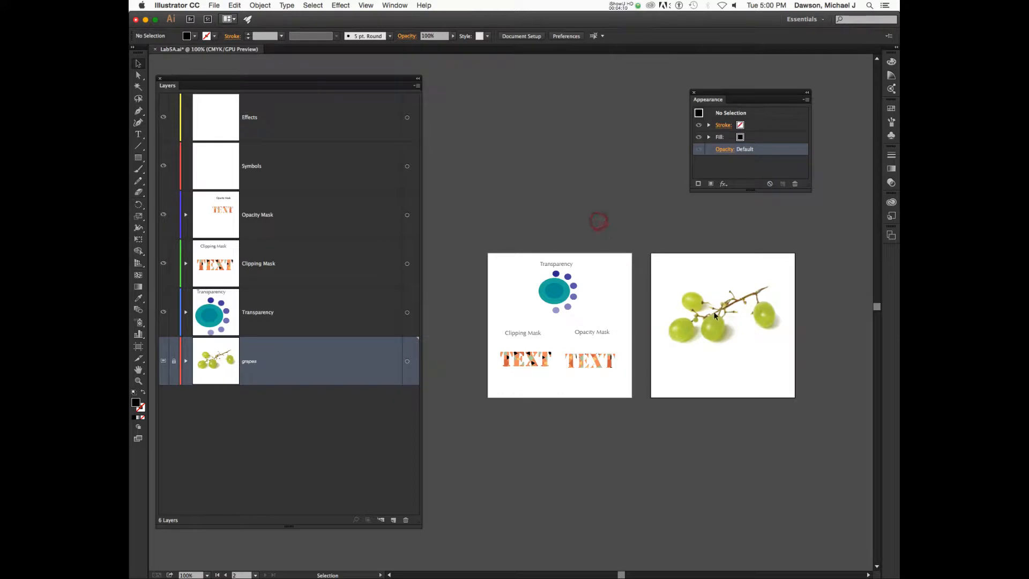
key(z)
drag(667, 277, 578, 148)
key(space)
drag(666, 194, 628, 214)
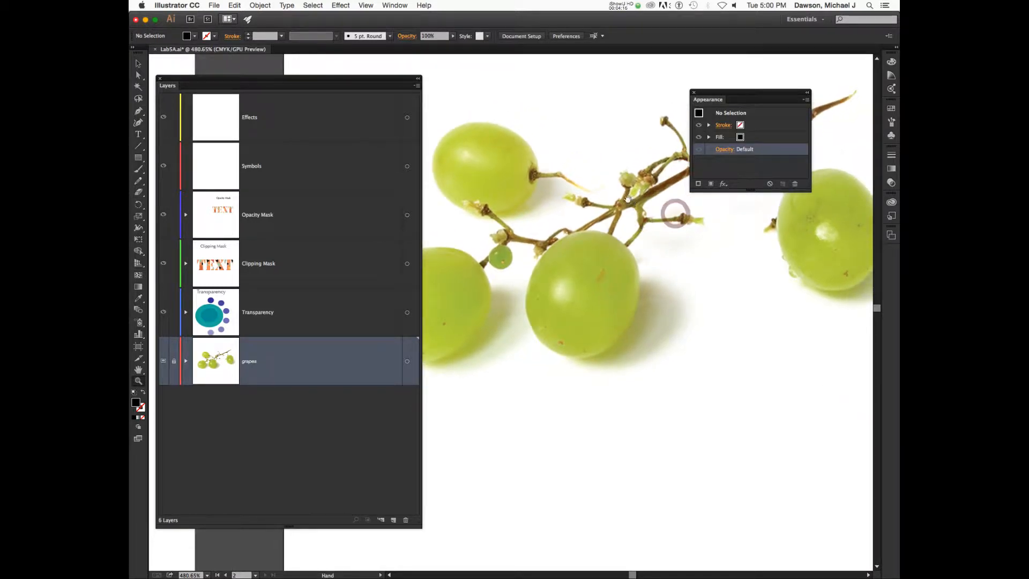
drag(597, 172, 568, 215)
drag(613, 154, 607, 204)
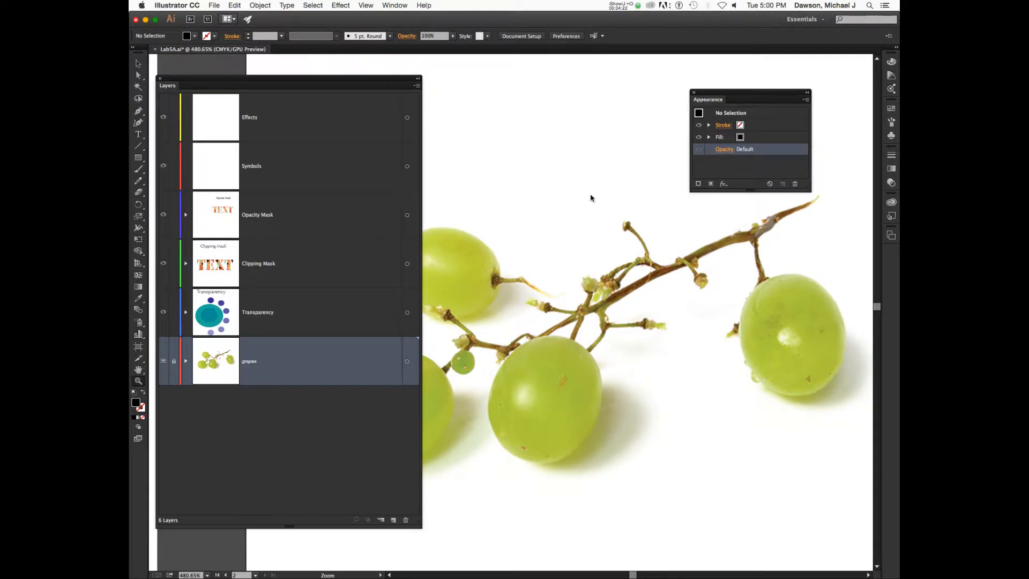
right_click(591, 197)
right_click(551, 199)
click(561, 150)
right_click(562, 150)
click(559, 146)
alt+click(553, 141)
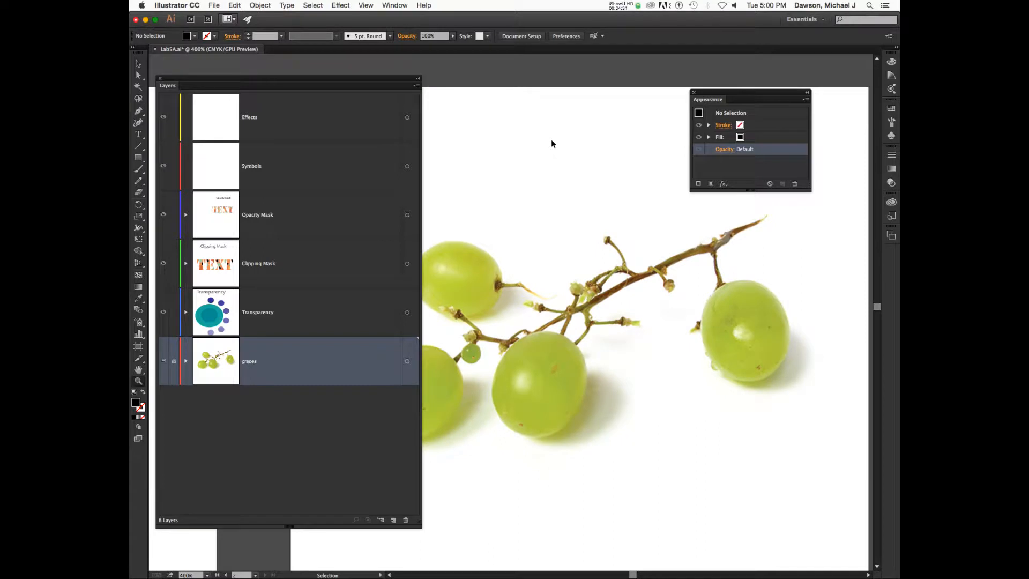
click(340, 357)
click(367, 406)
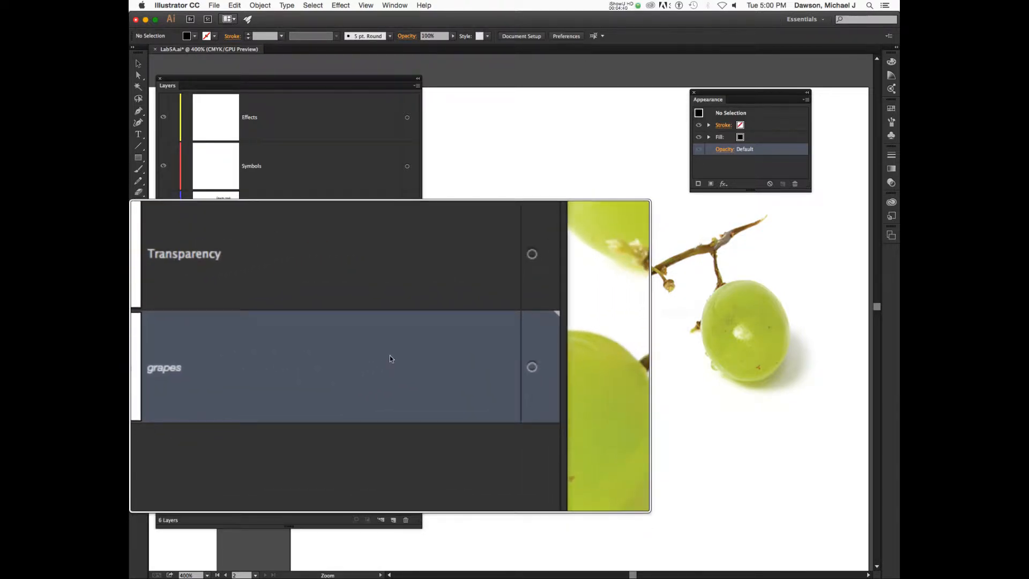
Inspect the Layers panel options' custom row size and cancel without changes.
click(417, 86)
click(456, 316)
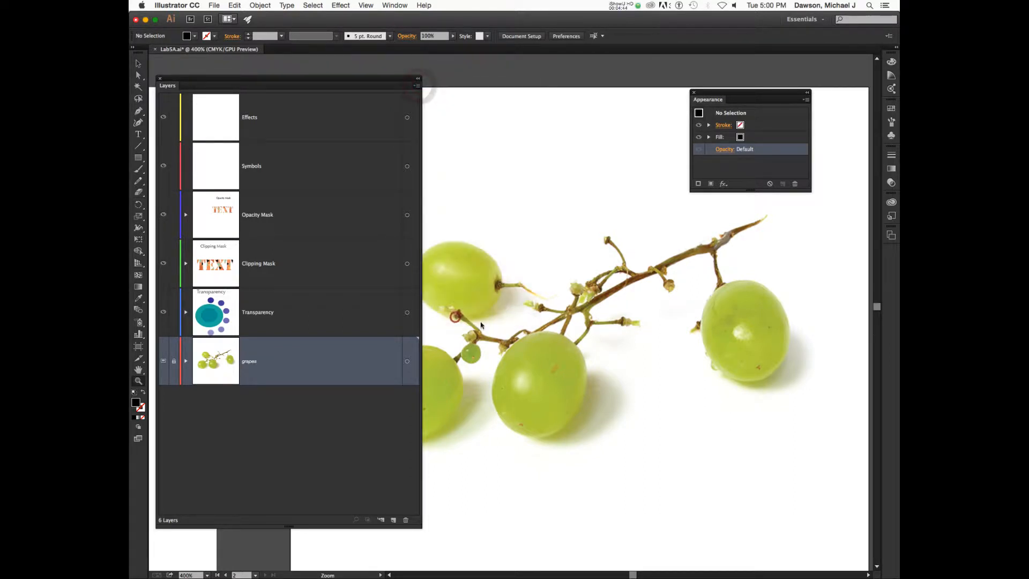
click(654, 252)
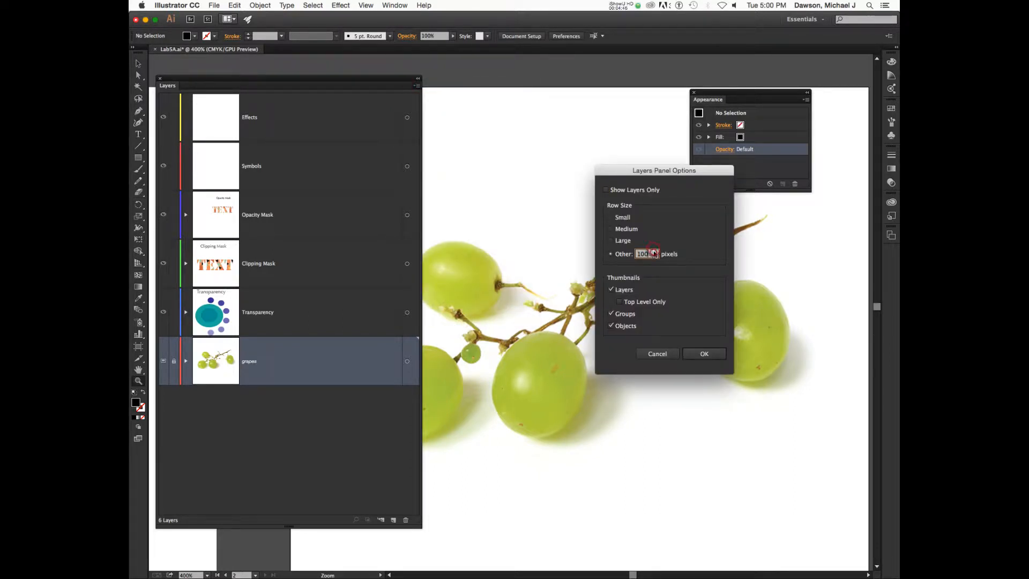
click(658, 353)
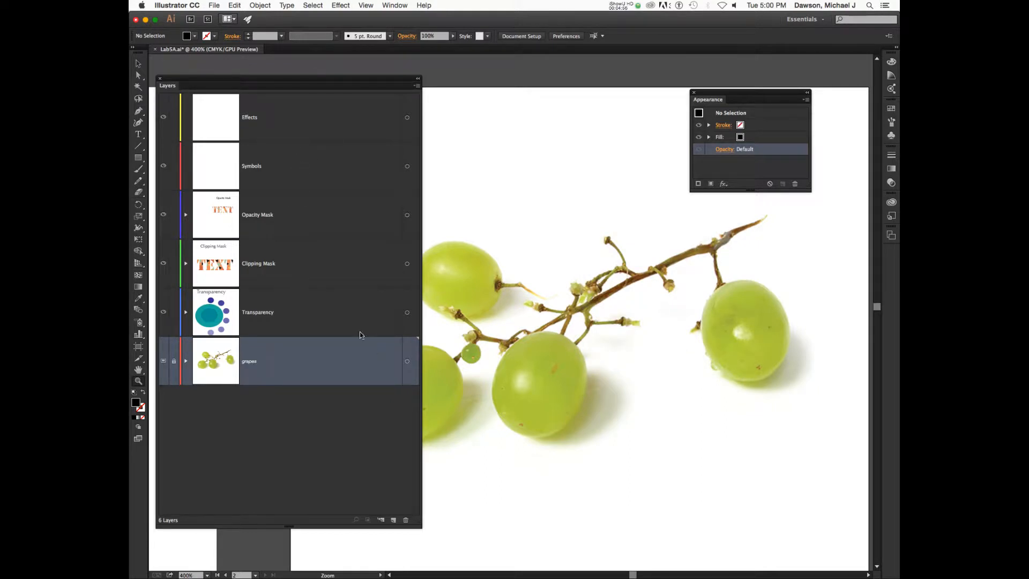
Uncheck Dim Images to 50% for the grapes layer and confirm with OK.
double_click(313, 361)
drag(533, 109, 519, 106)
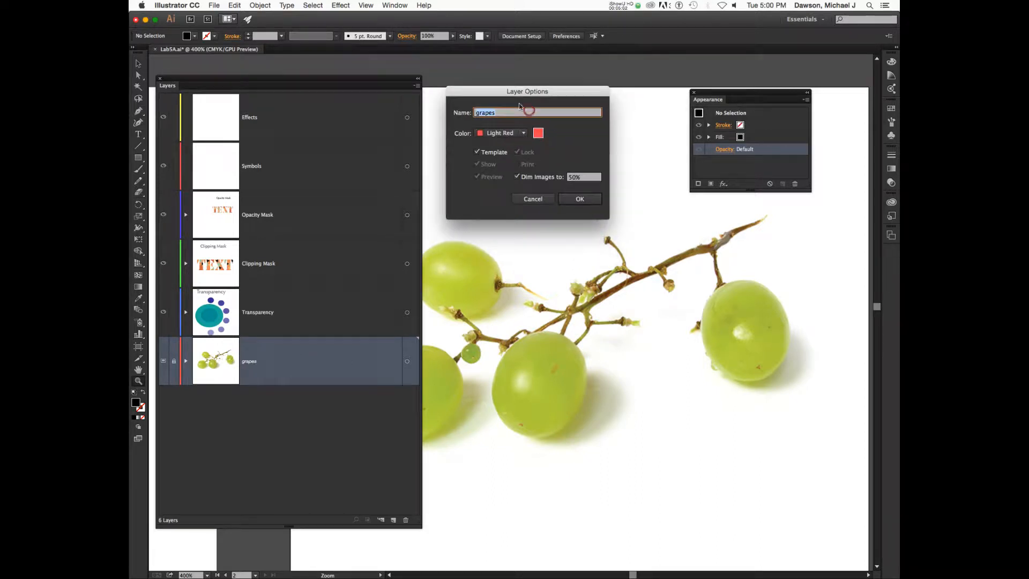
click(516, 135)
click(574, 137)
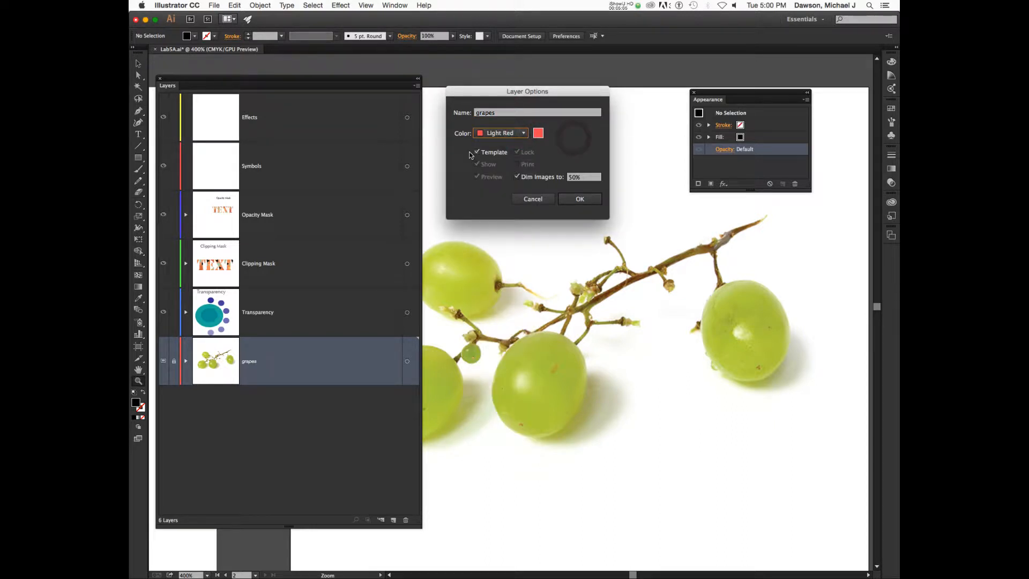
click(526, 178)
click(580, 199)
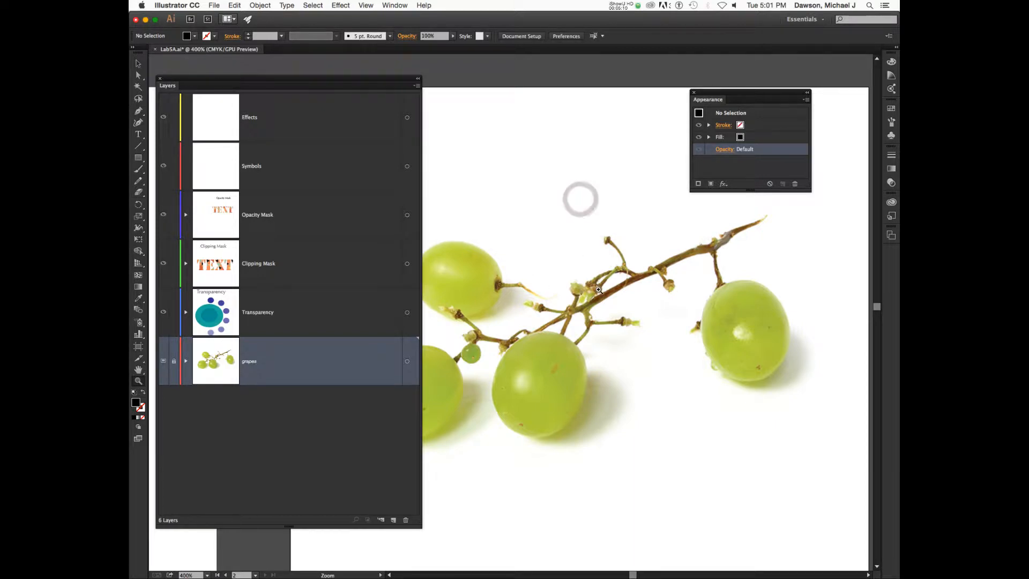
Zoom in to 800% on the central grape.
scroll(598, 289, left, 5)
scroll(599, 290, down, 8)
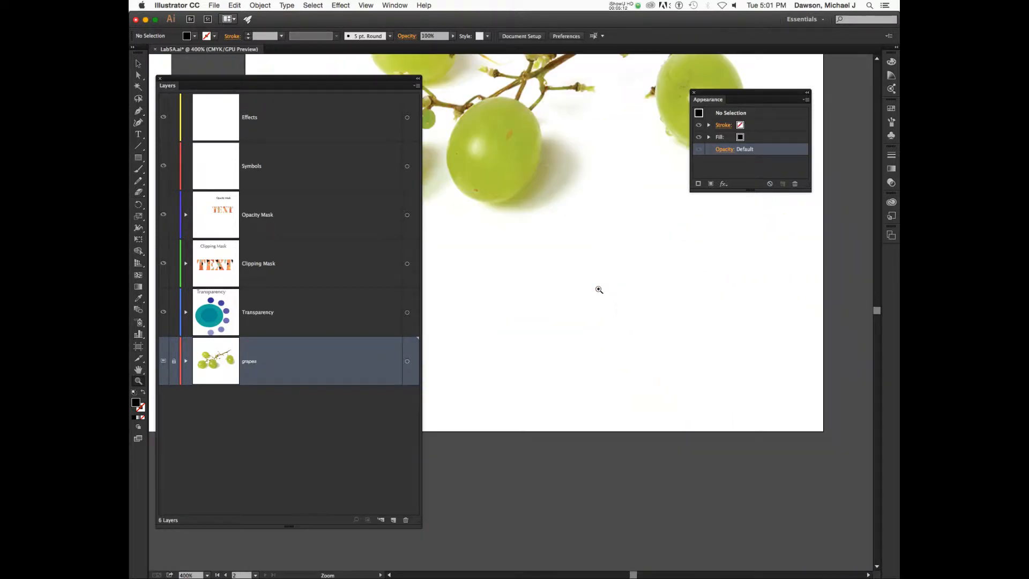
scroll(599, 290, up, 10)
scroll(600, 289, down, 3)
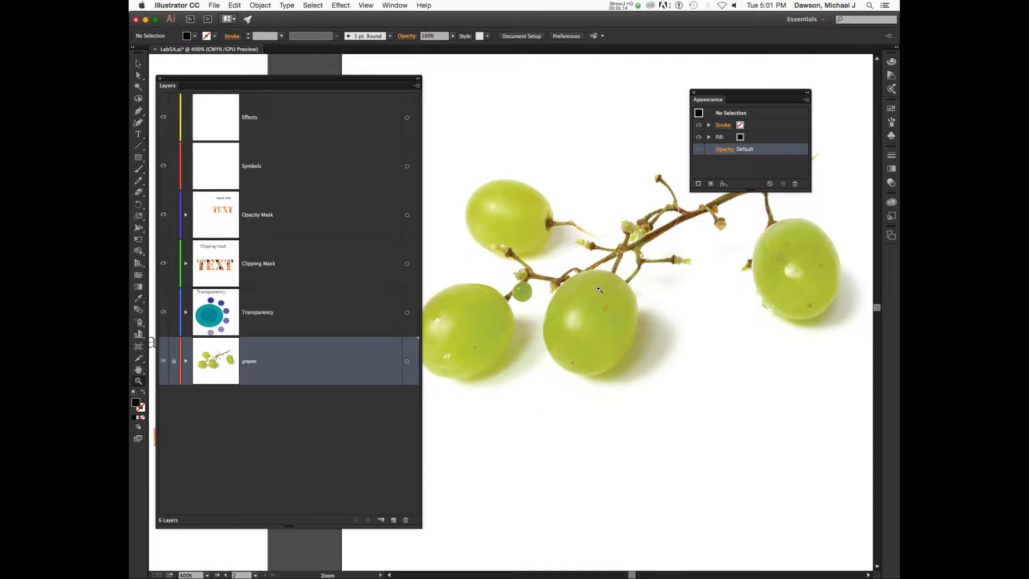
click(597, 287)
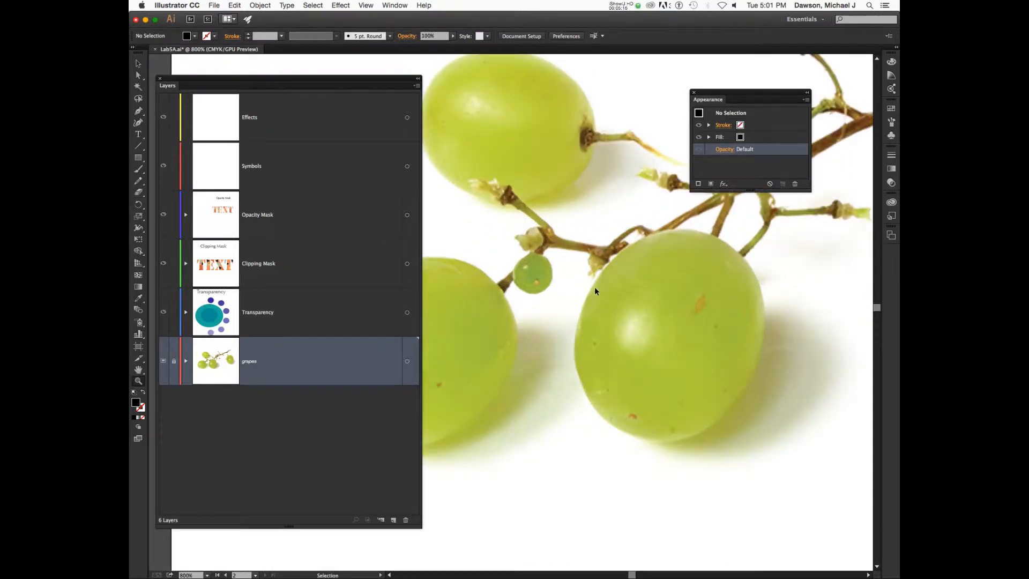
scroll(595, 288, right, 2)
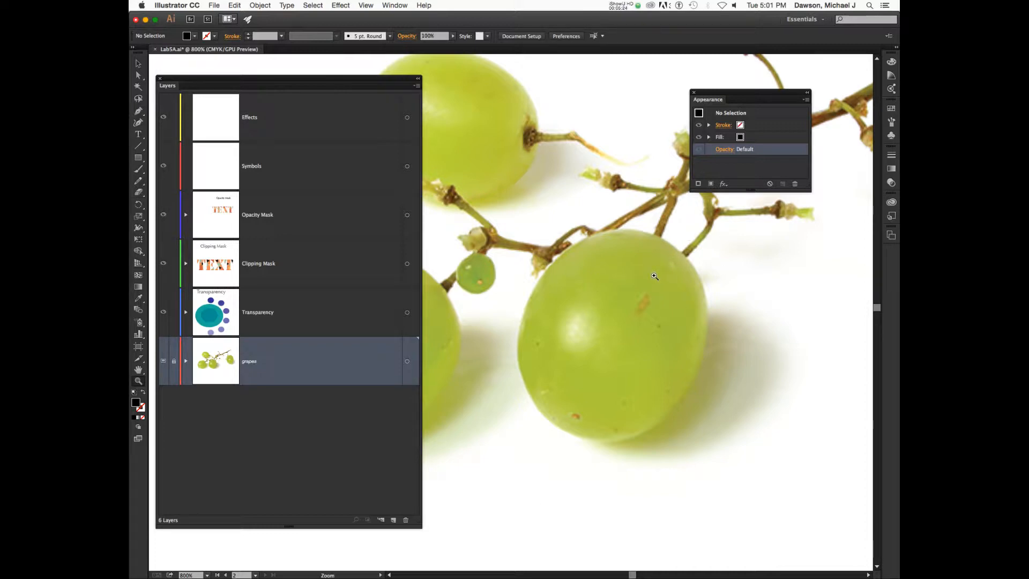
scroll(652, 272, right, 1)
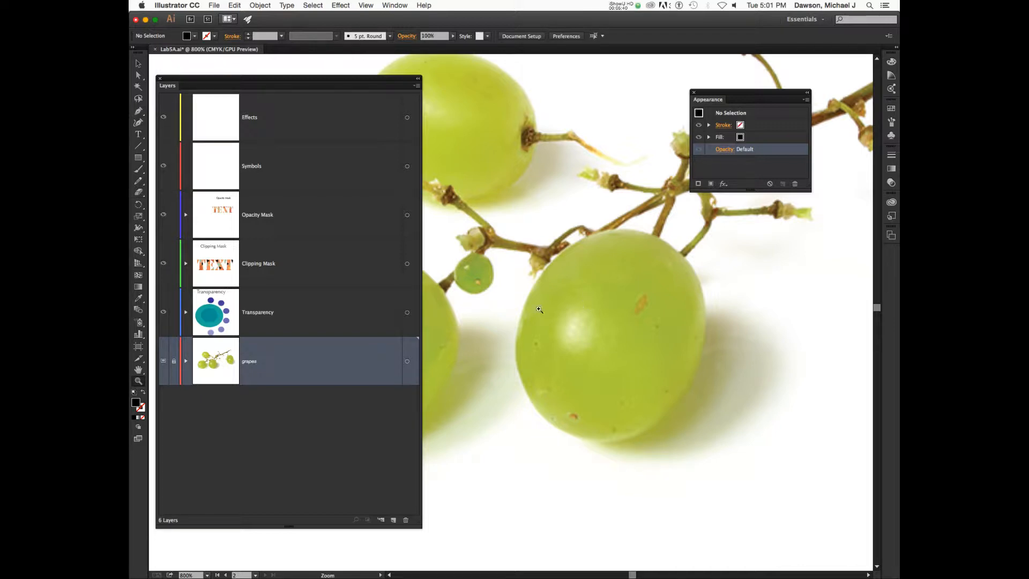
With the Pen tool active, select the grapes layer and add a new Layer 7 above it.
key(p)
click(616, 239)
click(659, 262)
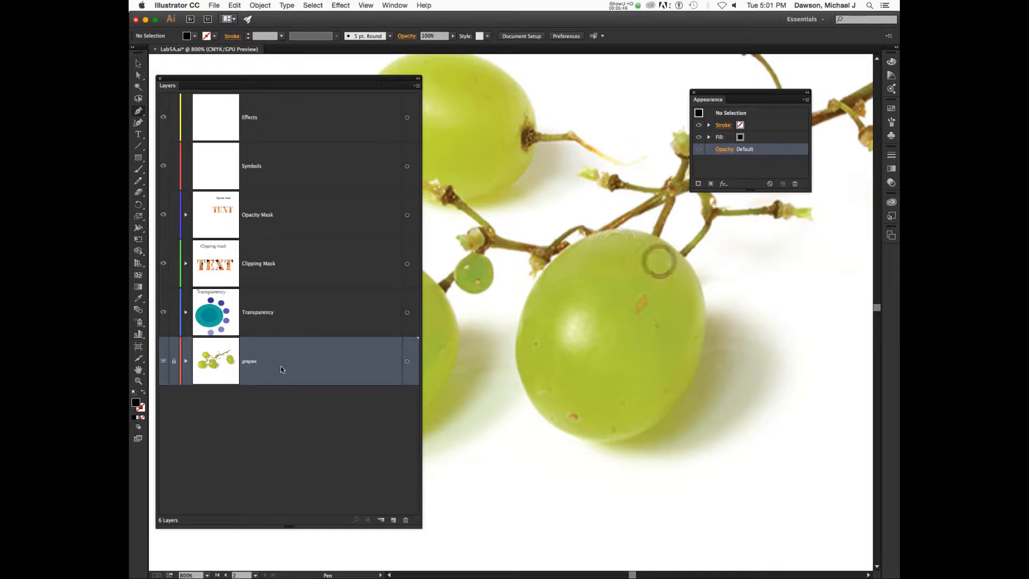
click(281, 368)
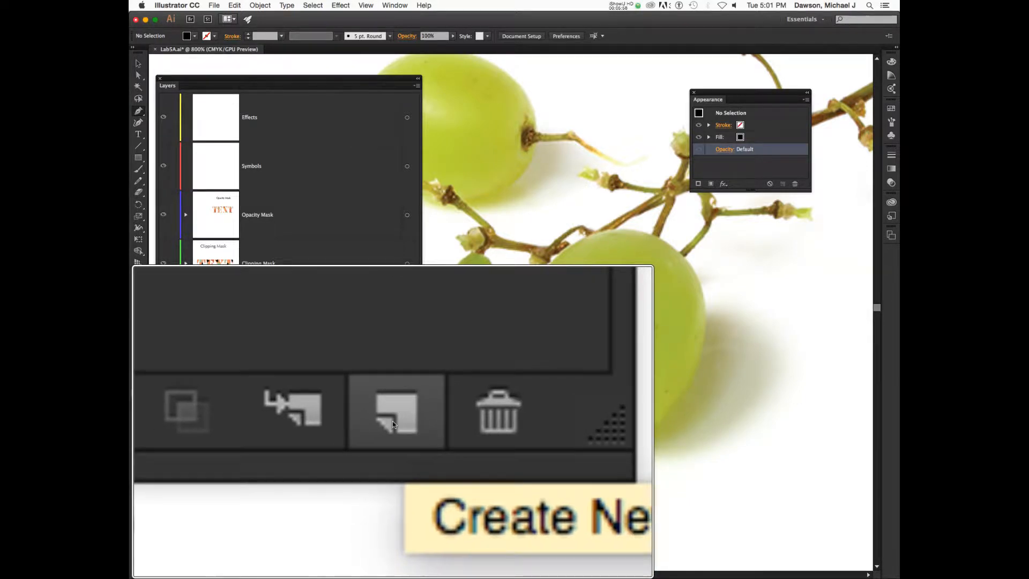
click(393, 422)
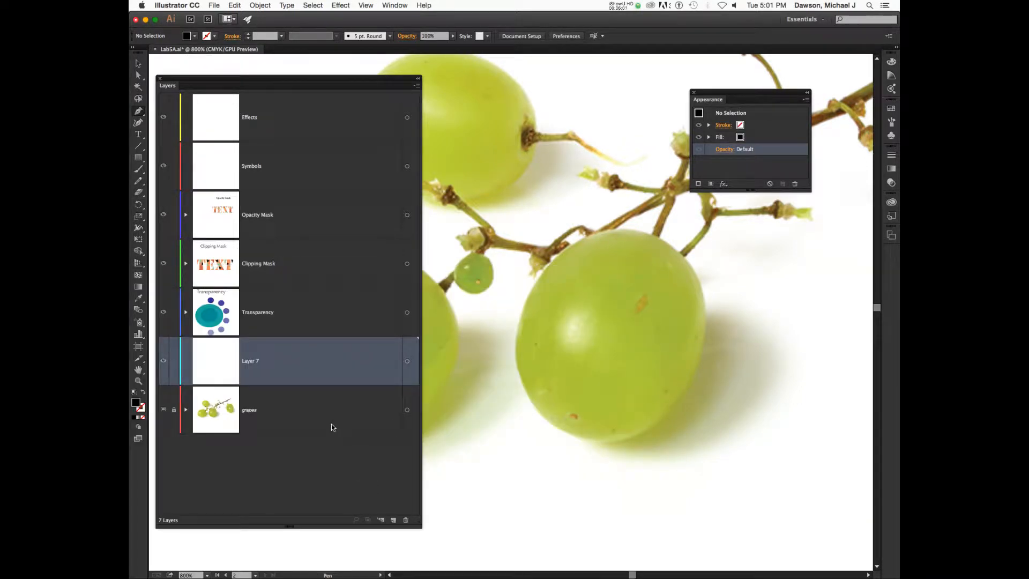
Rename Layer 7 to 'tracing'.
double_click(250, 360)
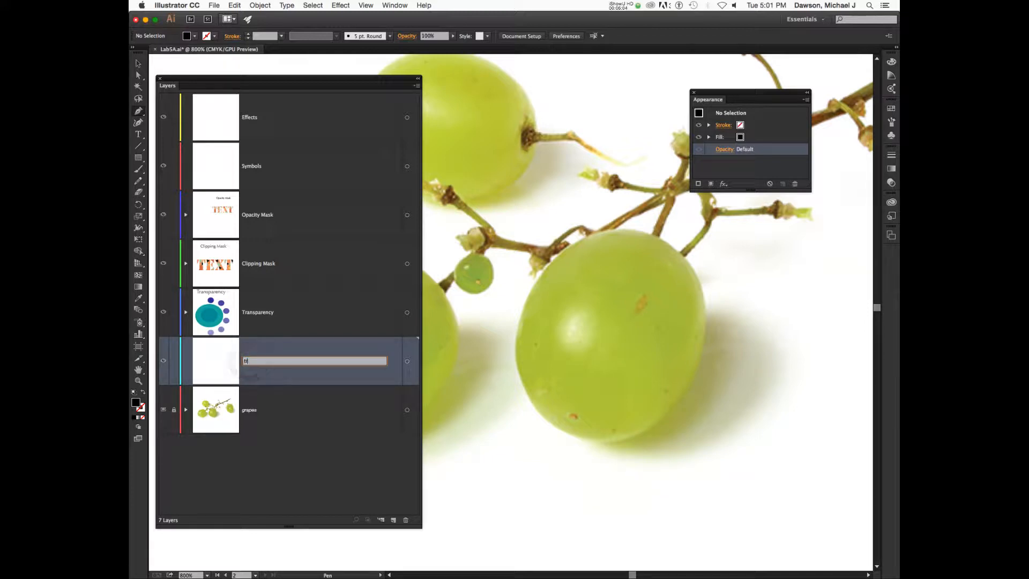
text(tracing)
key(Return)
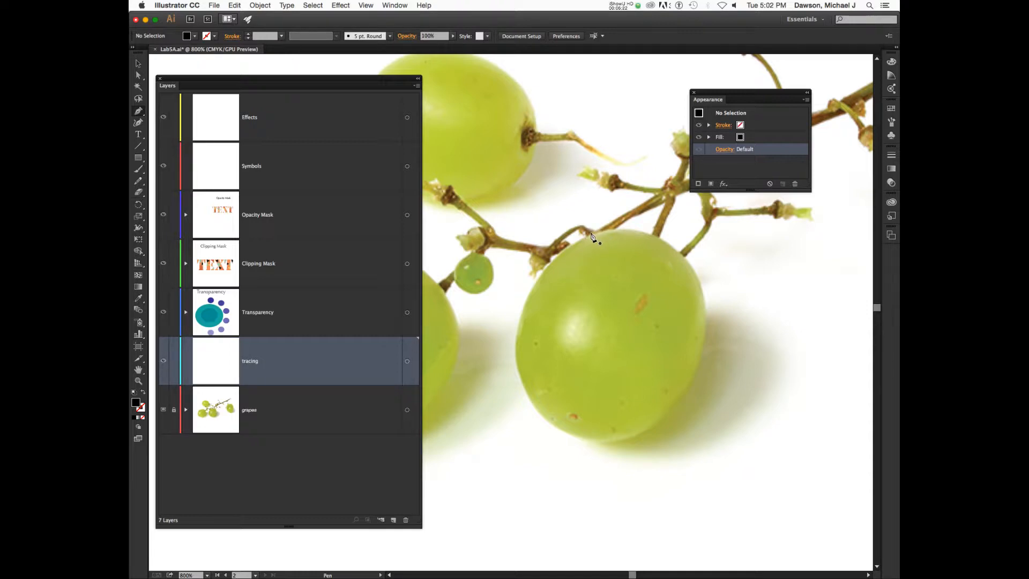
Draw two curved Pen anchors on the grape's stem and right edge, then undo.
drag(589, 234, 634, 225)
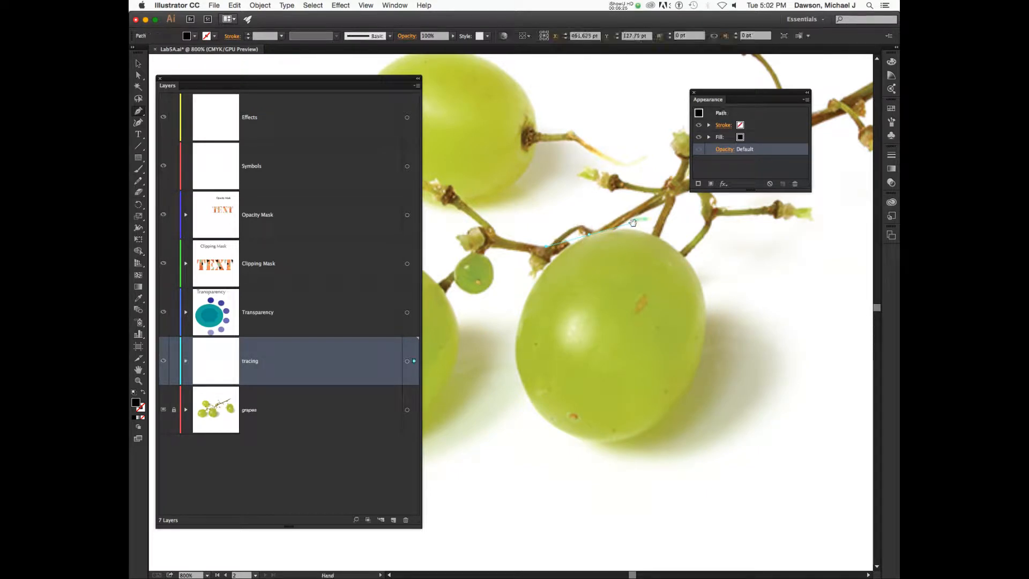
drag(702, 288, 711, 341)
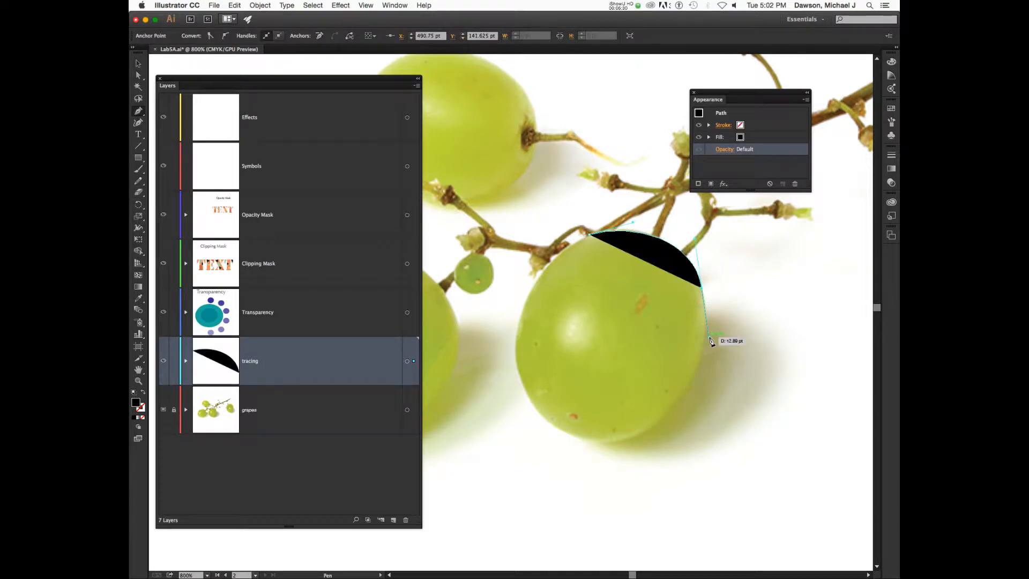
key(super+z)
key(super+z)
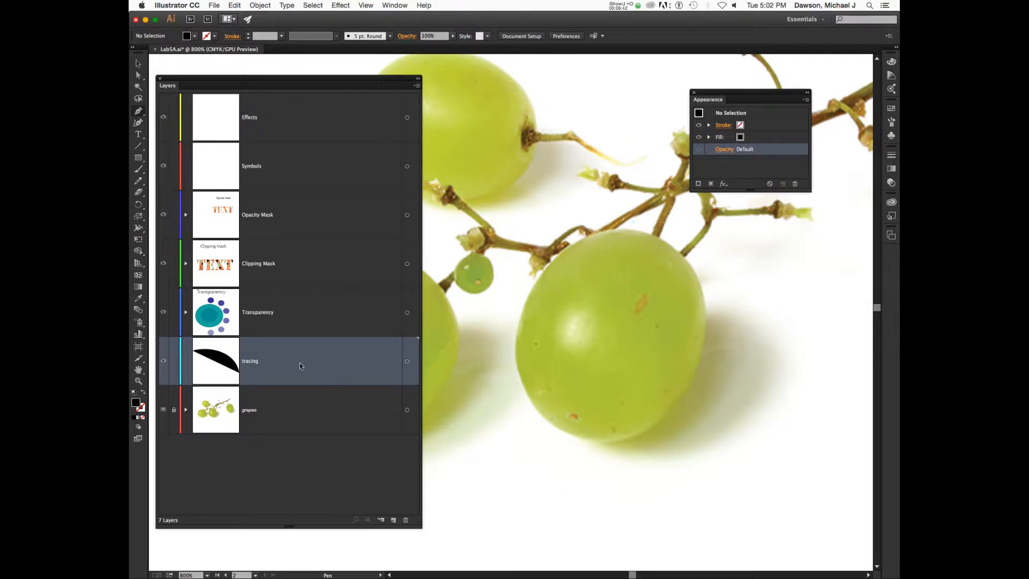
Pick Burgundy as the tracing layer's colour in Layer Options and confirm.
double_click(335, 363)
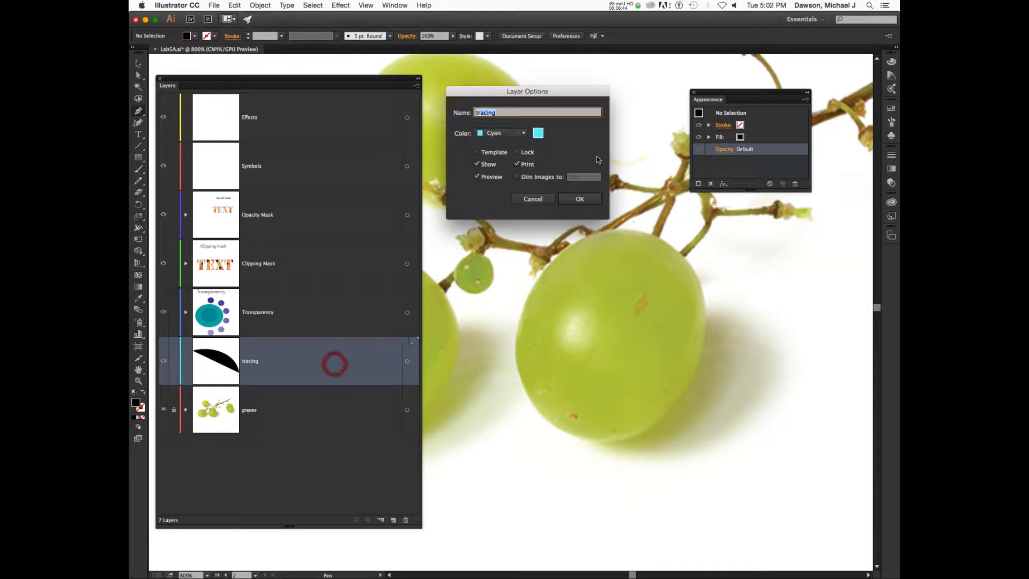
click(505, 136)
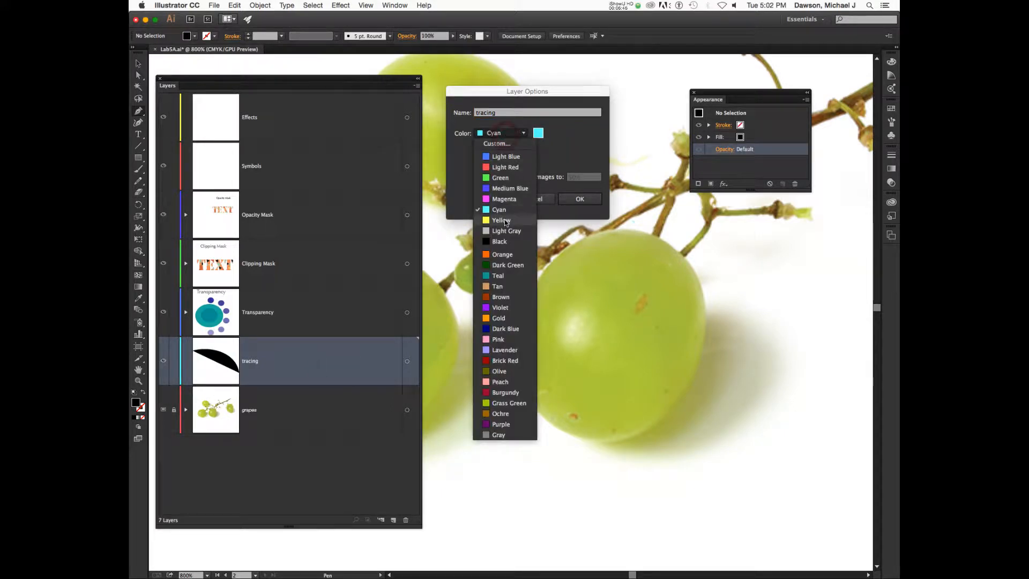
click(507, 393)
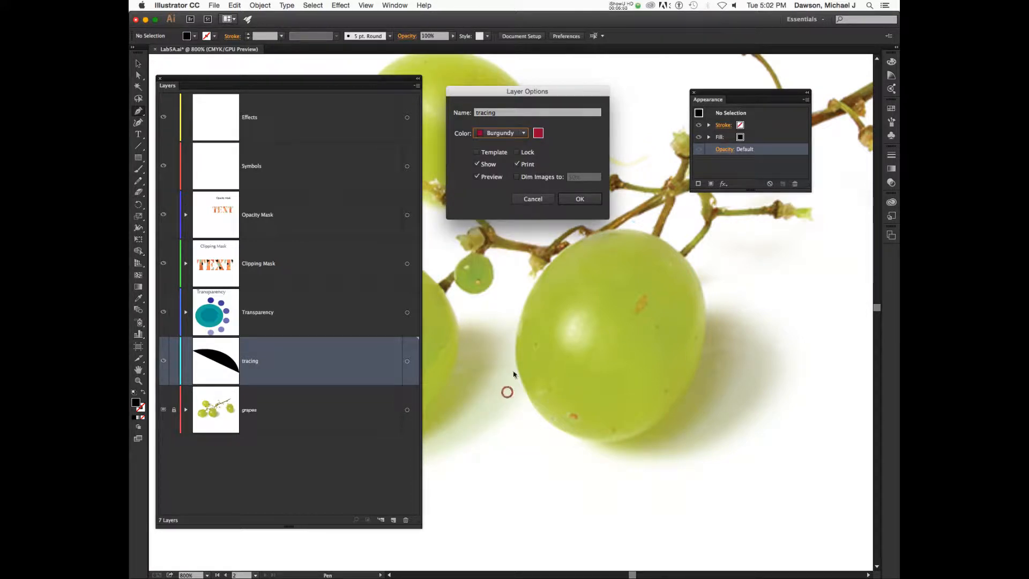
click(572, 200)
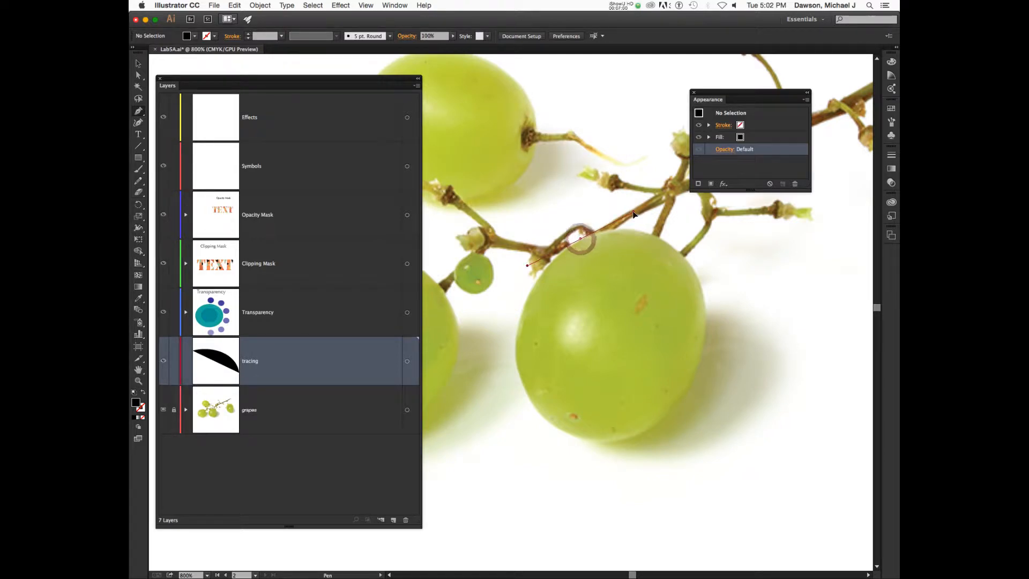
Trace a closed curved outline around the grape in Outline view, from the stem around the edges.
drag(575, 243, 629, 210)
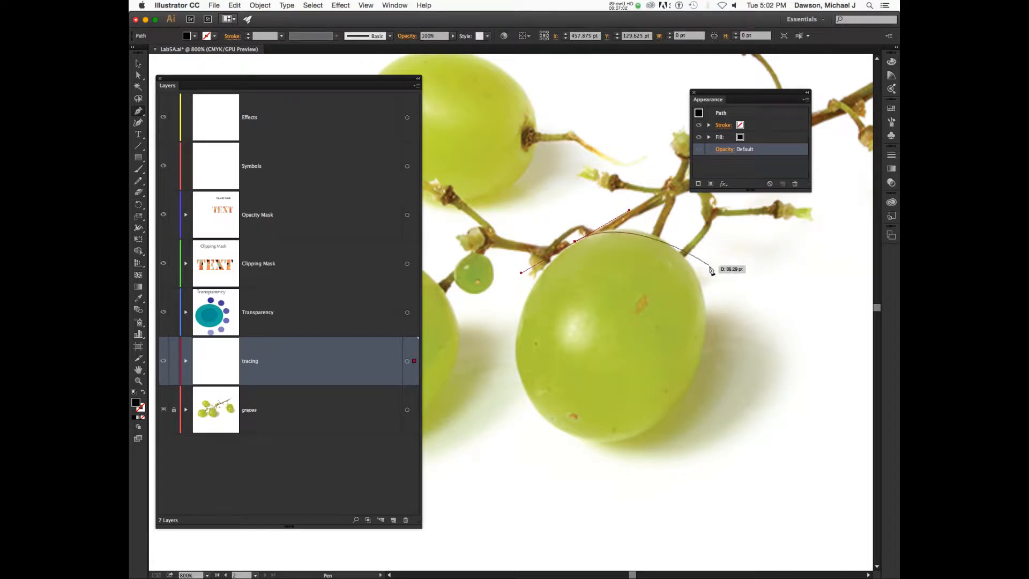
drag(676, 248, 693, 265)
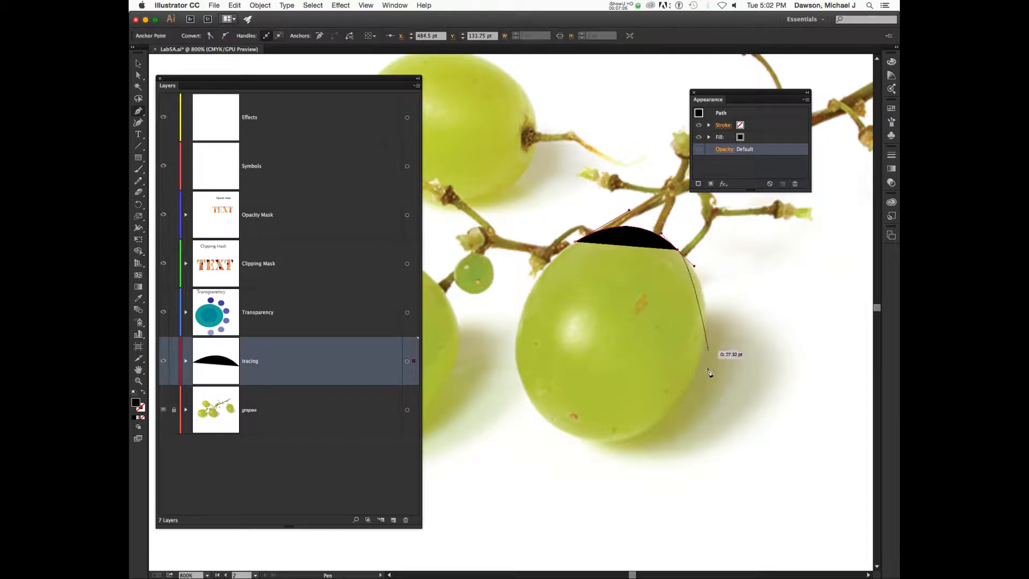
drag(680, 397, 631, 452)
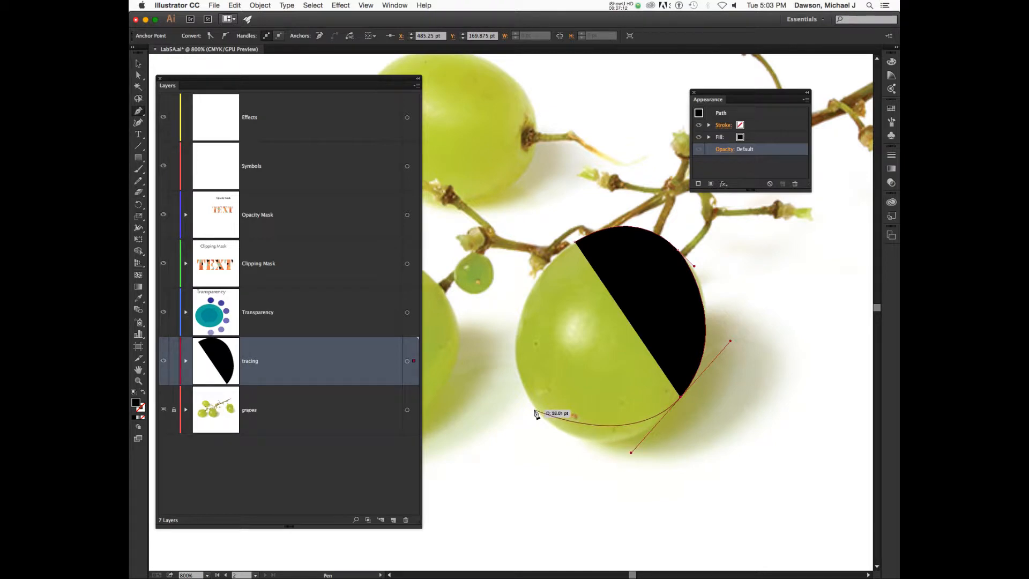
key(super)
key(super+y)
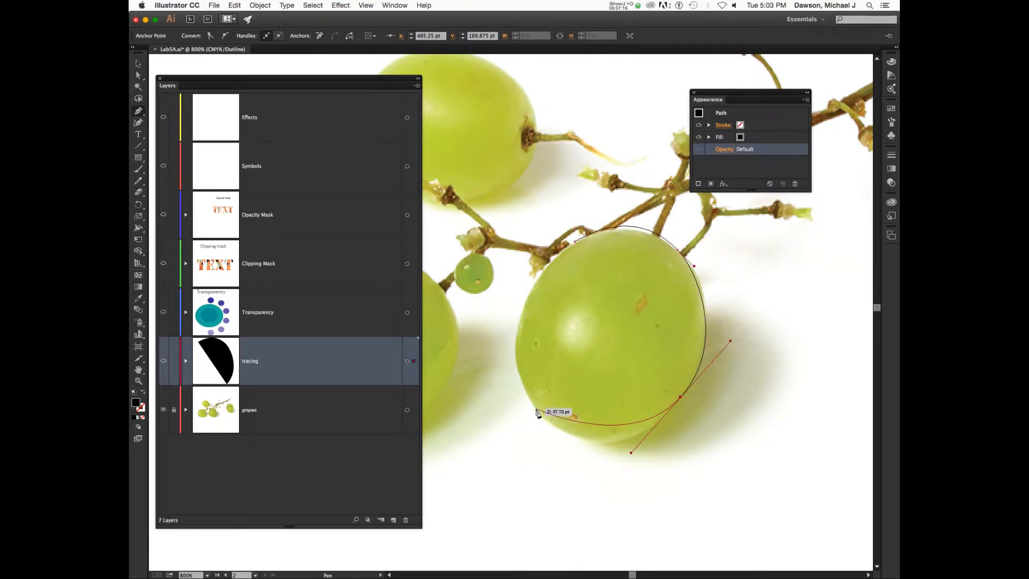
drag(535, 409, 498, 365)
drag(576, 244, 629, 212)
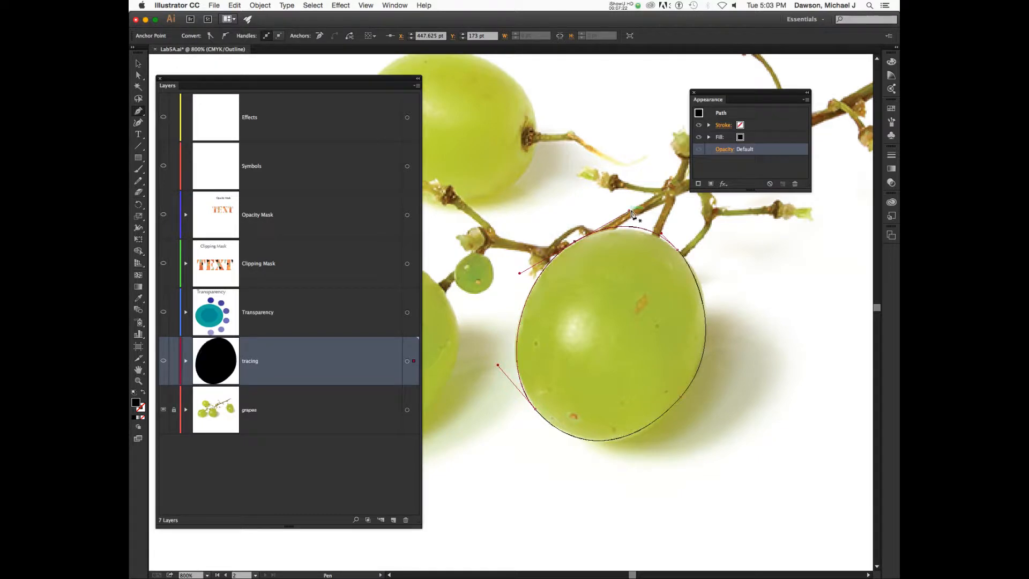
Reshape the top-right and lower curves, then nudge the upper-left anchor onto the grape's edge.
key(a)
click(679, 252)
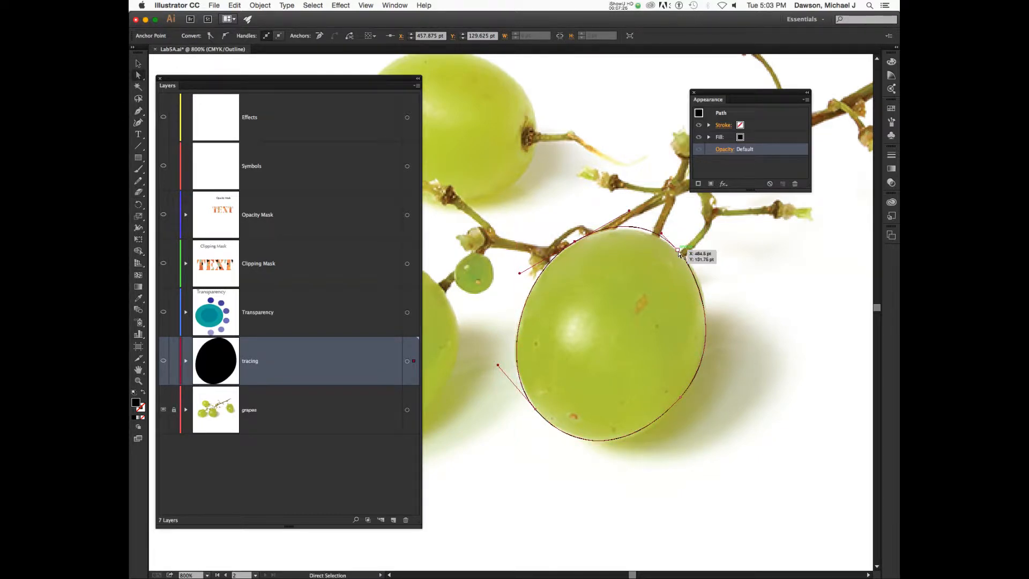
click(679, 251)
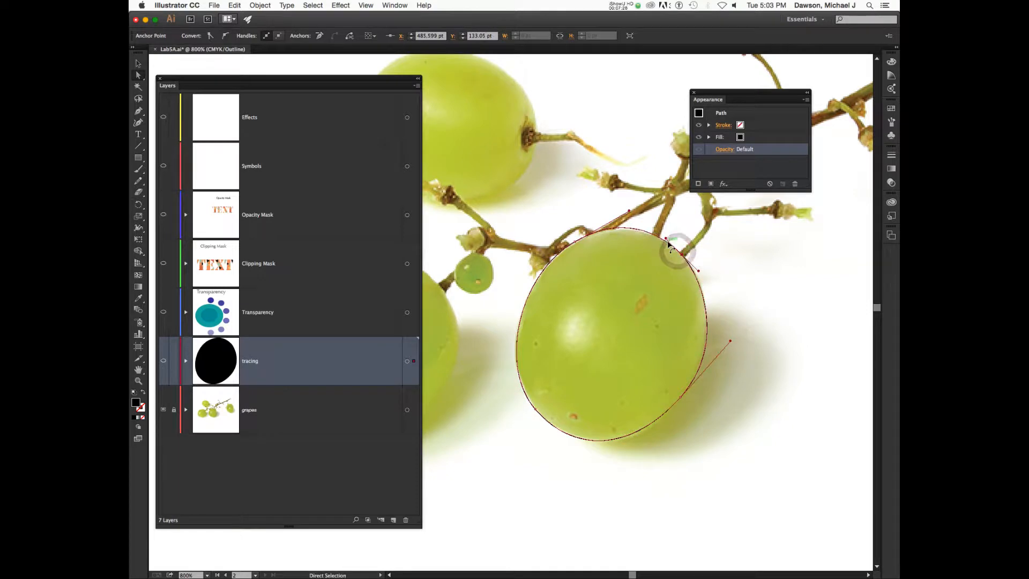
drag(665, 239, 667, 236)
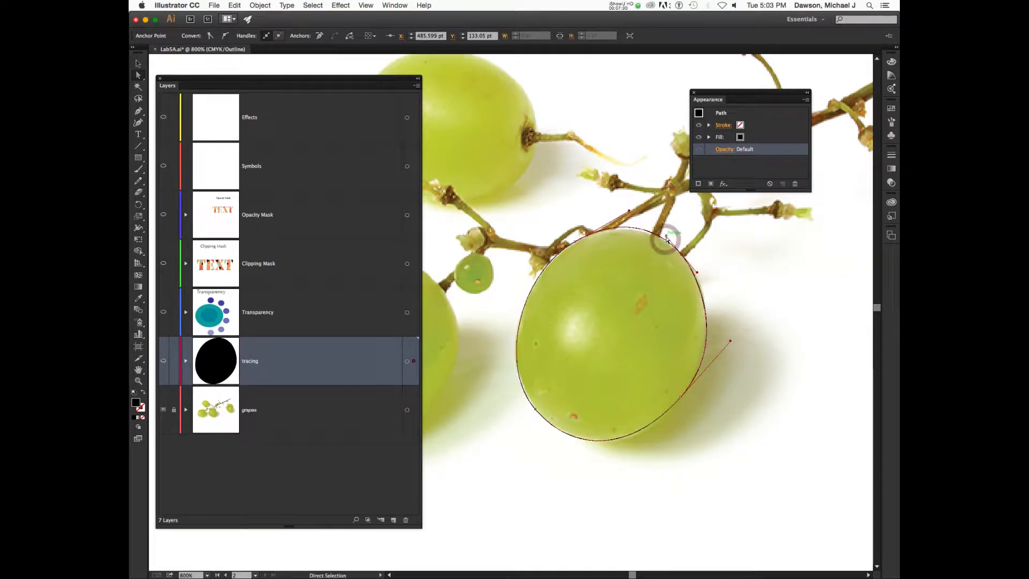
drag(730, 341, 727, 339)
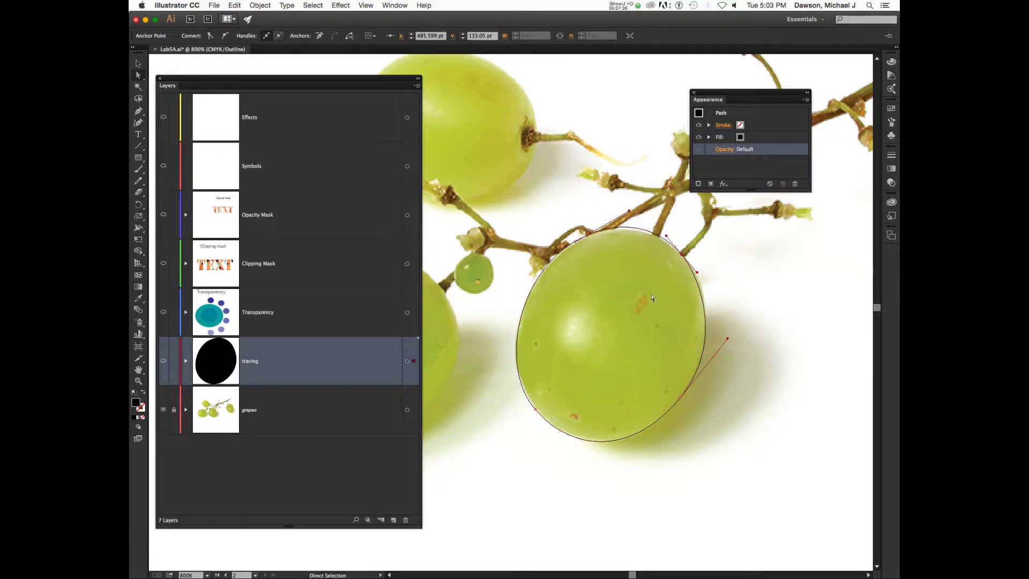
click(574, 242)
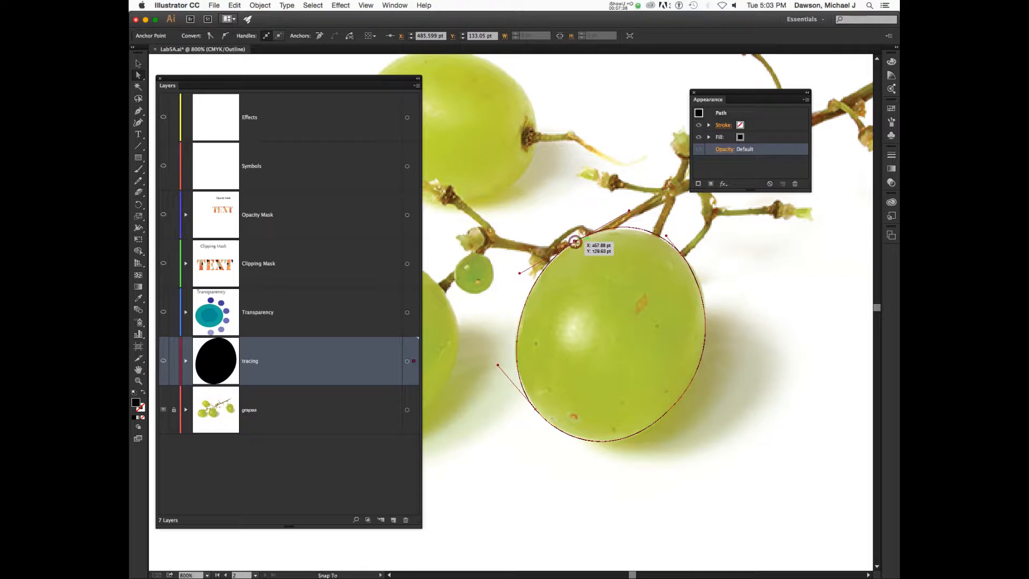
drag(575, 242, 573, 243)
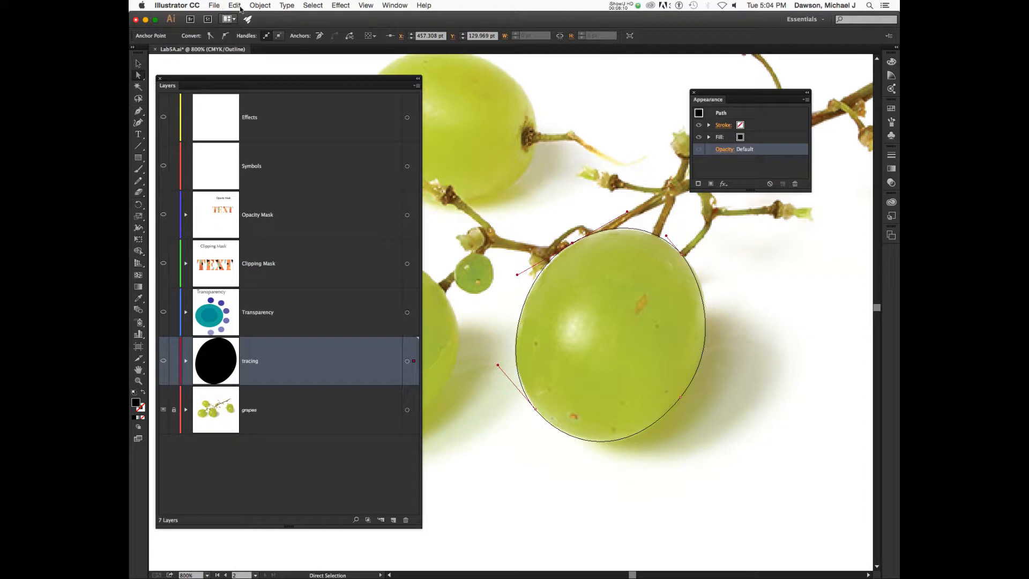
Browse the Object menu's submenus down to Create Gradient Mesh.
click(258, 6)
mouse_move(329, 198)
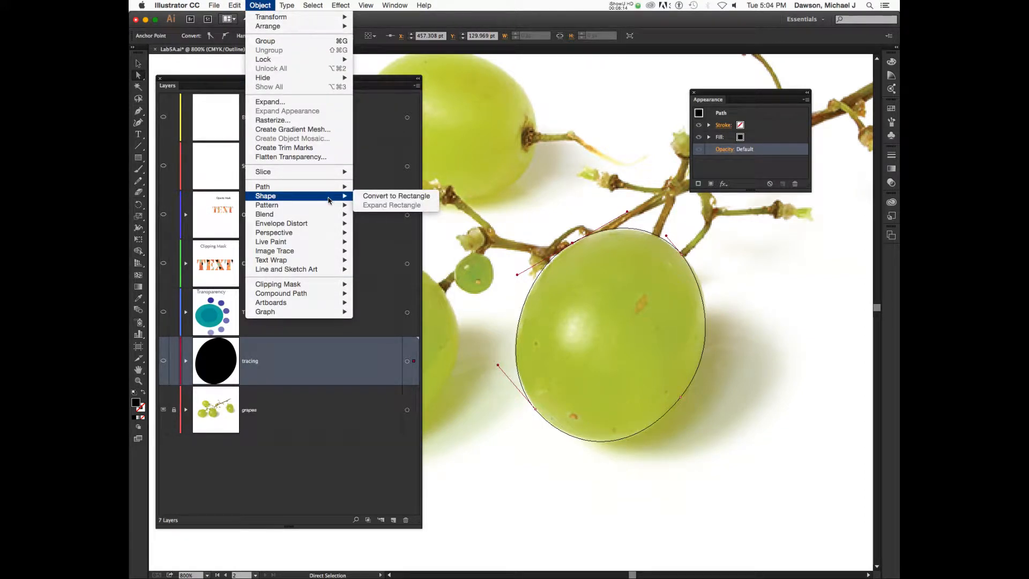
mouse_move(322, 226)
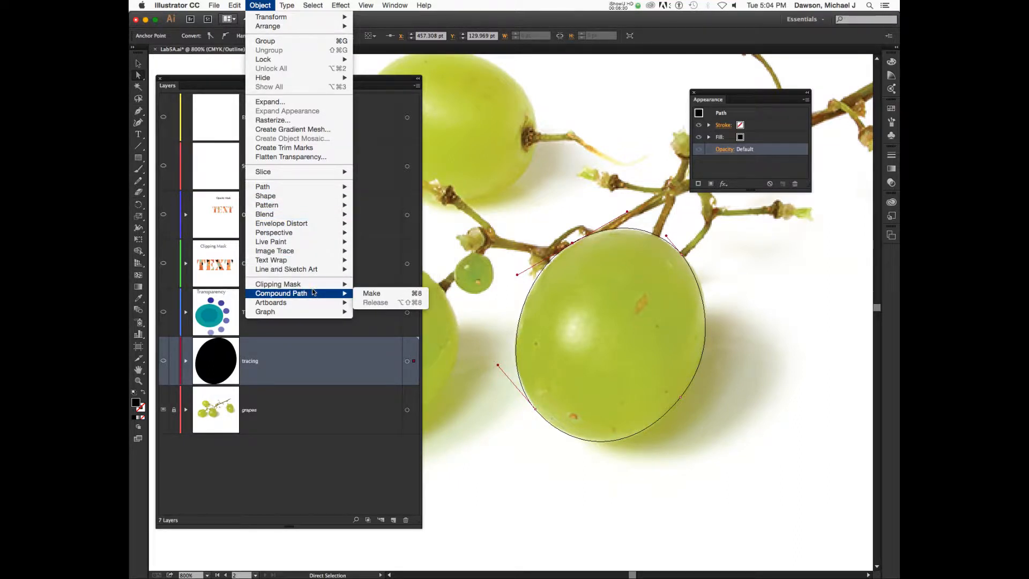
mouse_move(315, 306)
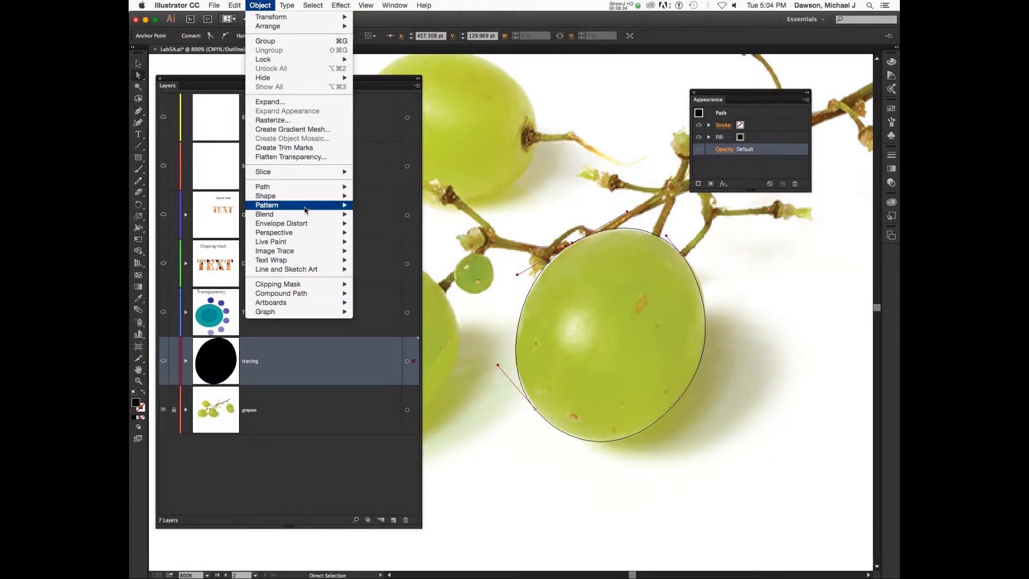
click(303, 133)
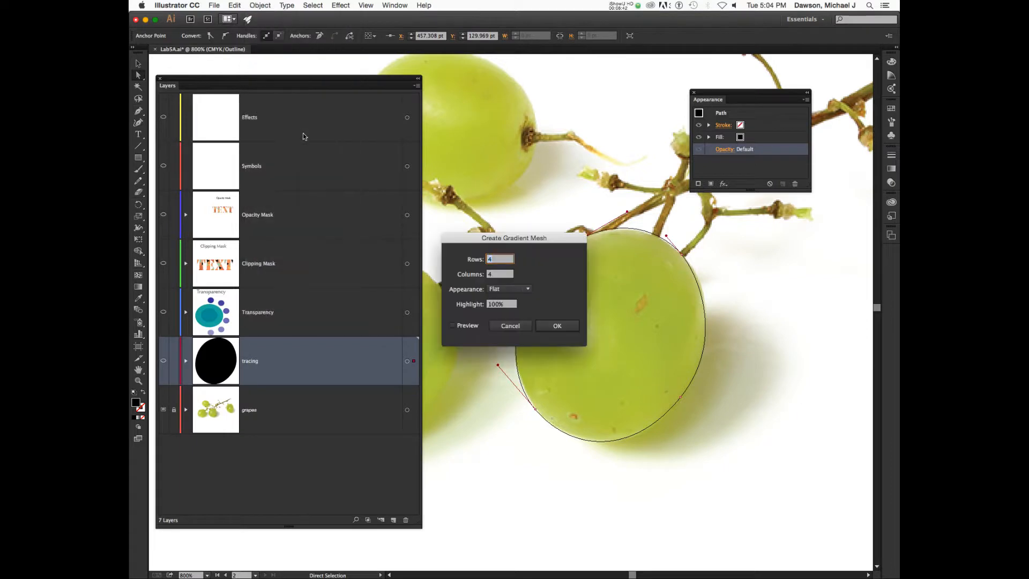
drag(537, 241, 589, 94)
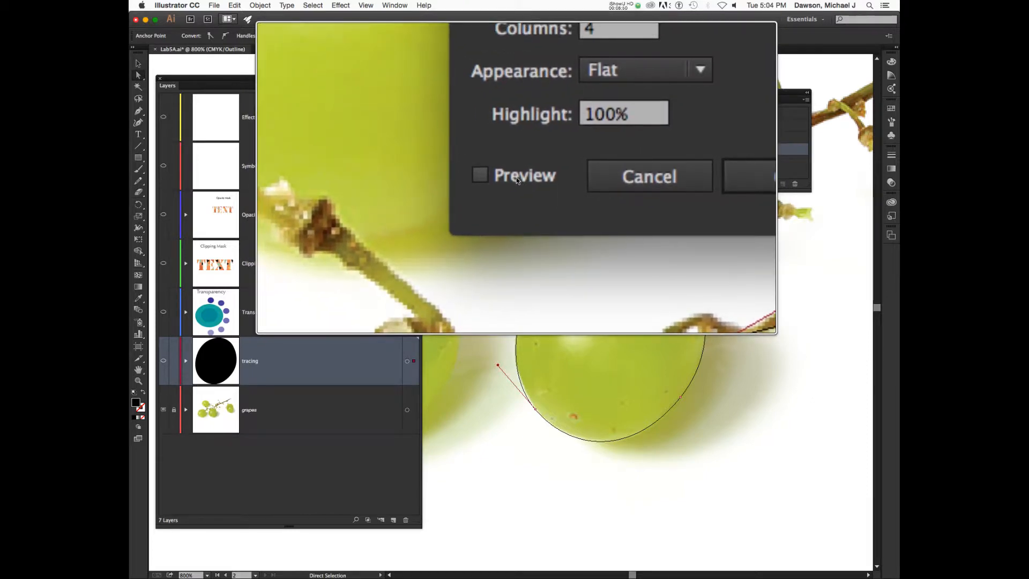
click(517, 177)
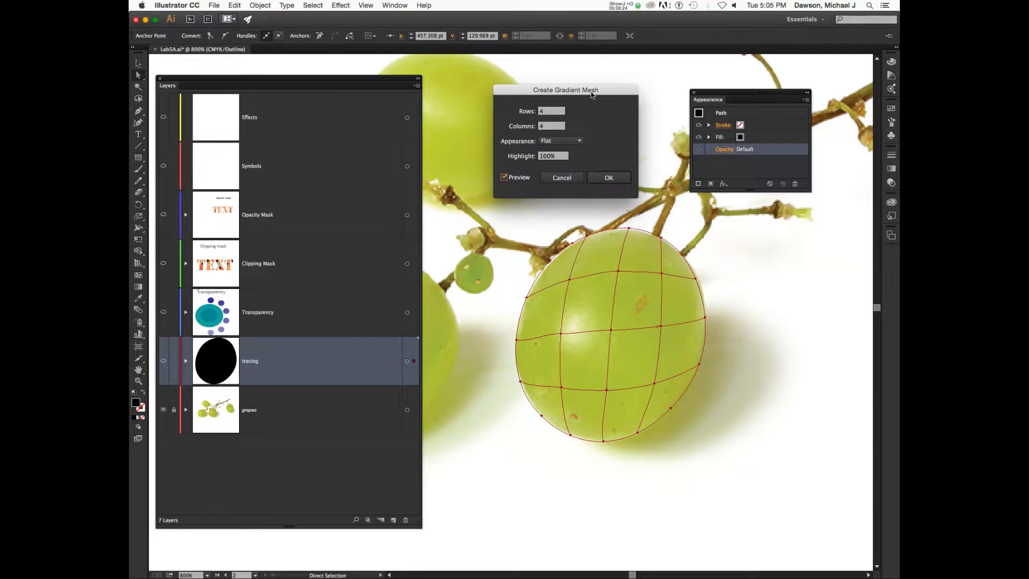
click(557, 112)
text(7)
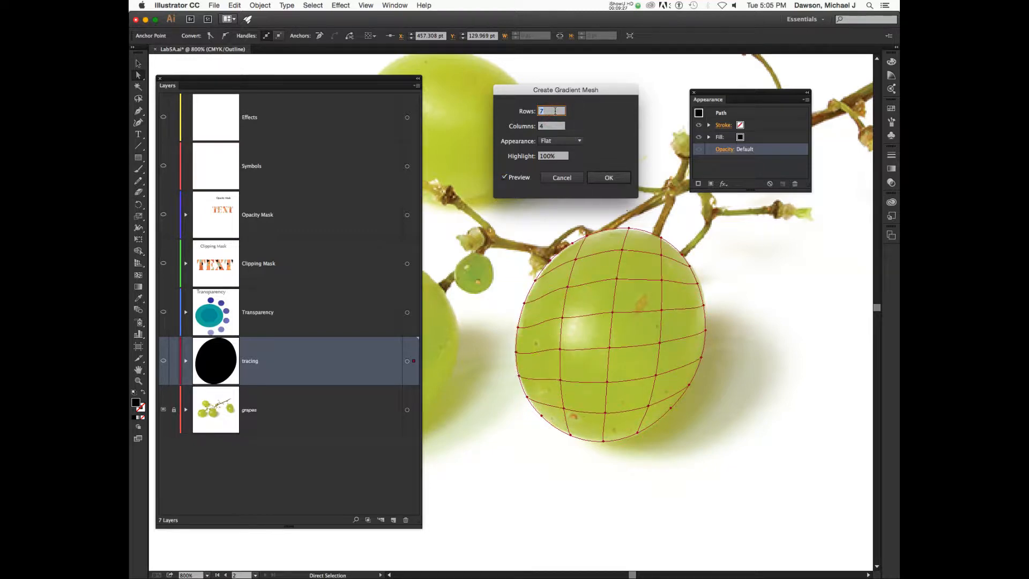
key(Tab)
text(7)
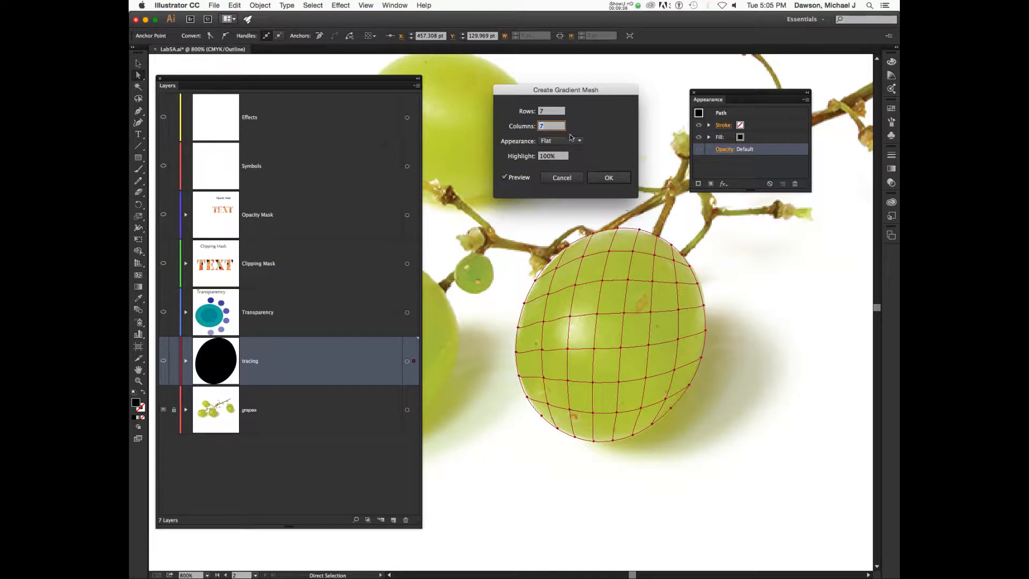
click(571, 179)
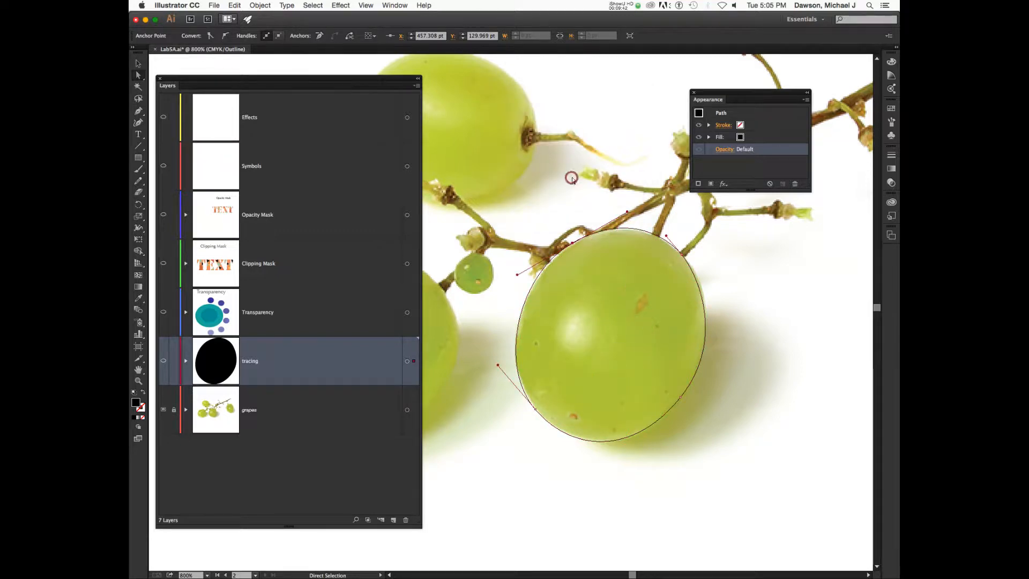
With the Mesh tool and a closer zoom on the grape, click its top-left edge to create the mesh.
click(138, 275)
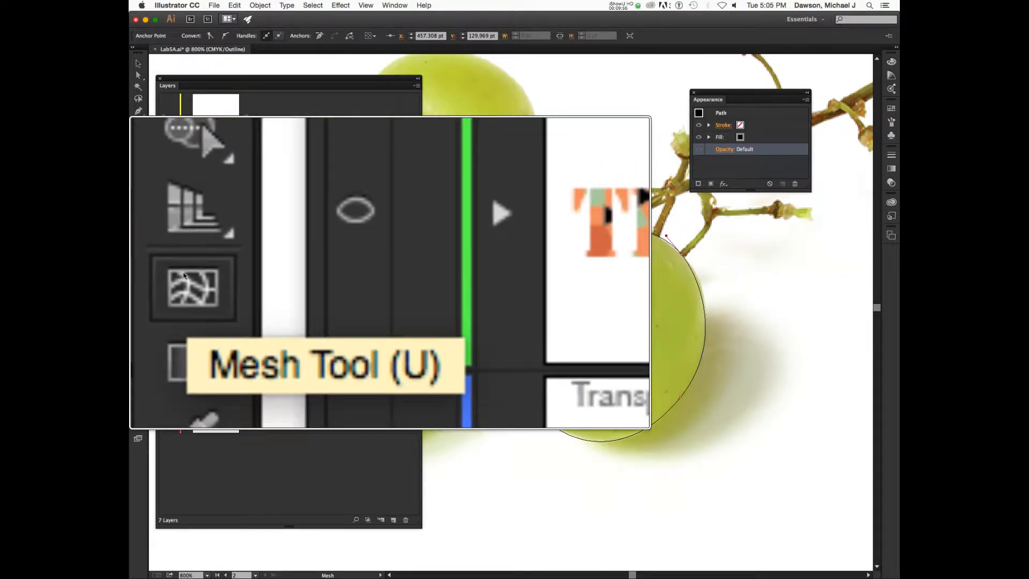
click(138, 275)
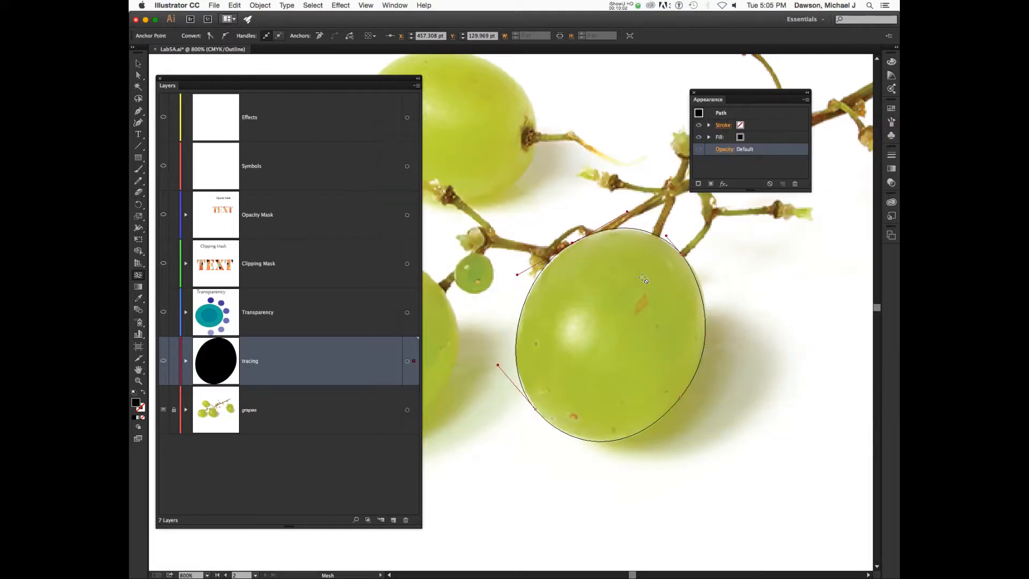
key(super+equal)
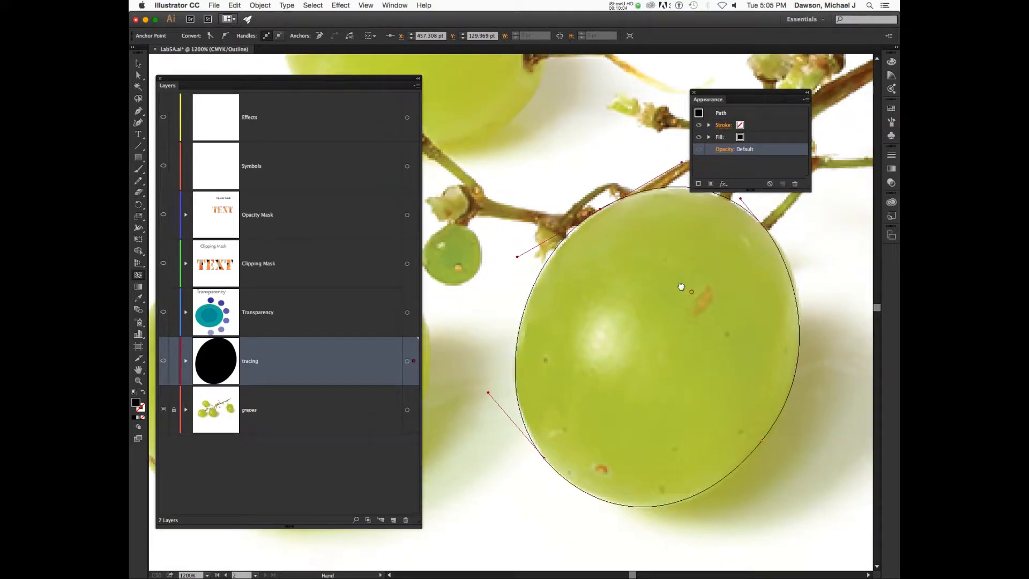
drag(683, 288, 640, 269)
drag(715, 101, 780, 68)
drag(651, 288, 671, 259)
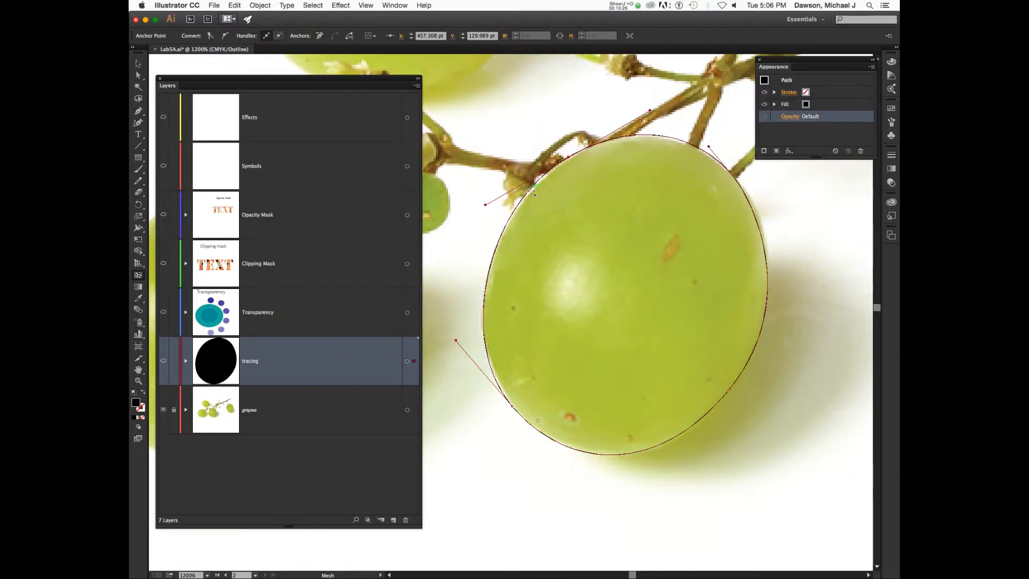
click(532, 192)
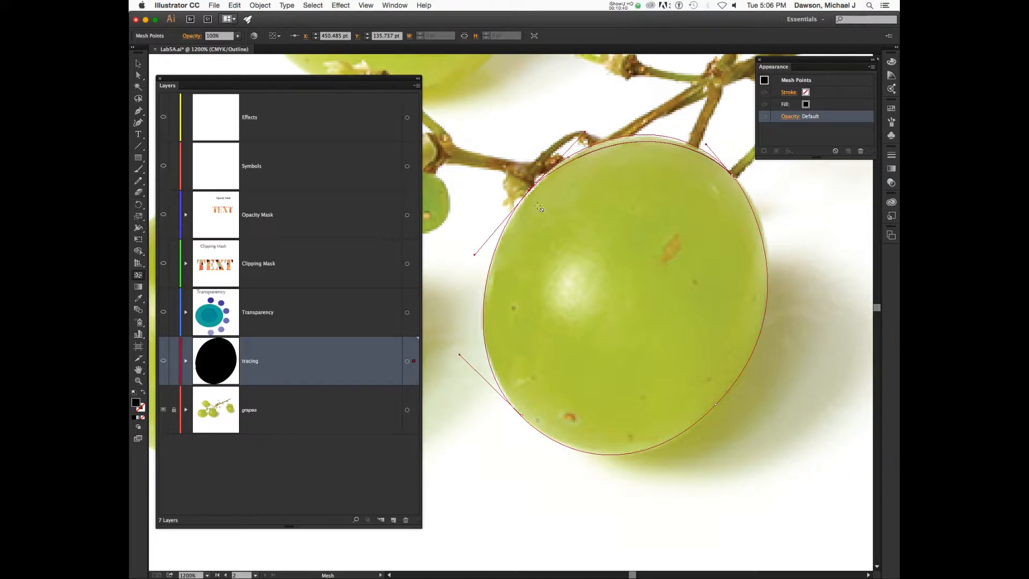
Undo the first mesh click, then add two top-to-bottom lines and lines across the middle and lower grape.
key(super+z)
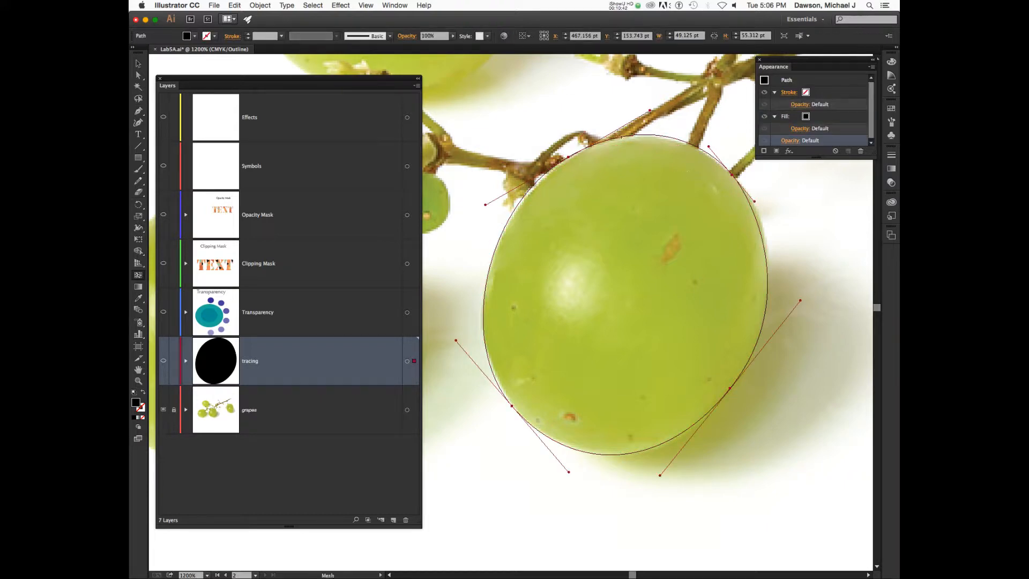
click(659, 136)
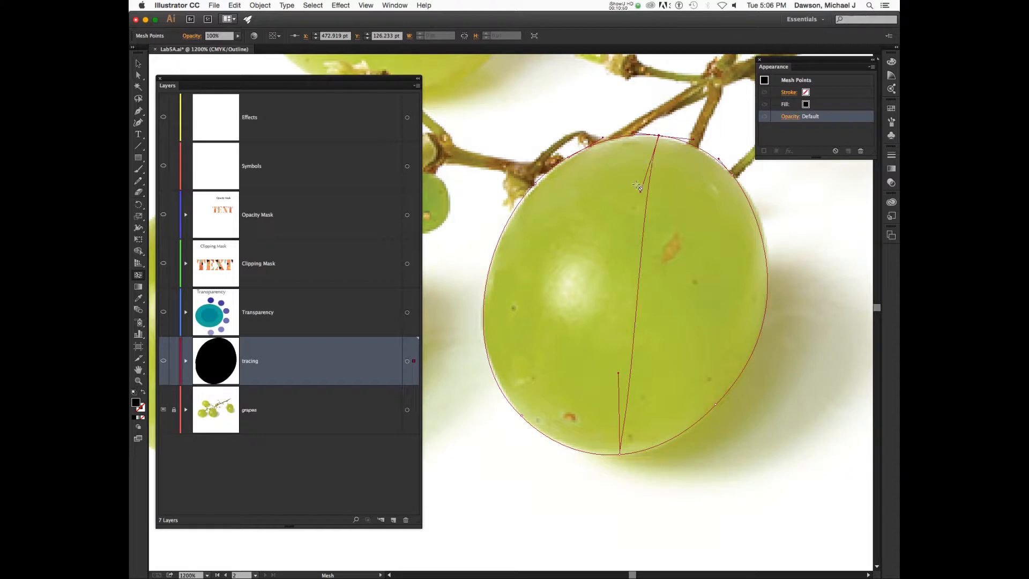
click(602, 142)
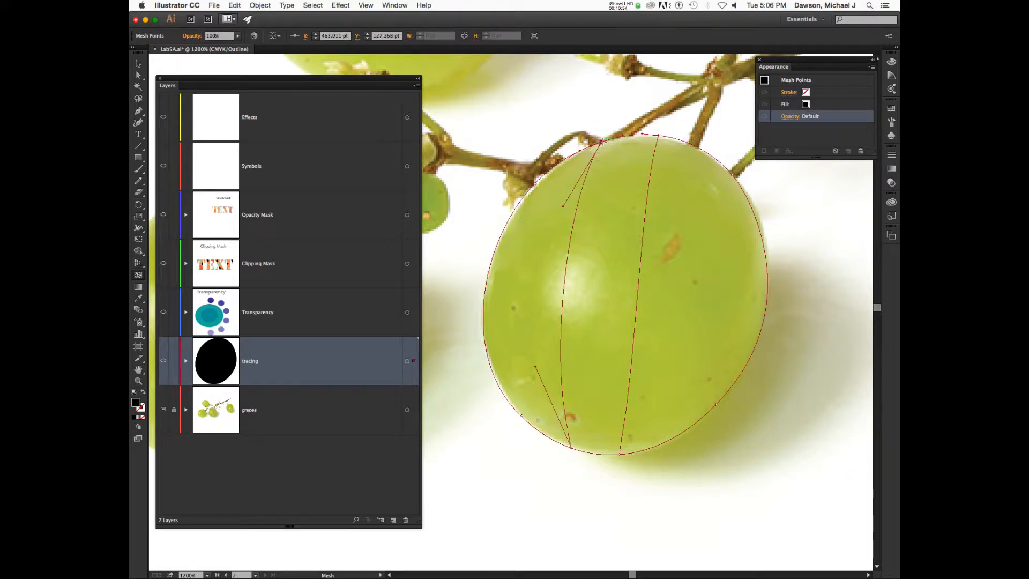
click(528, 192)
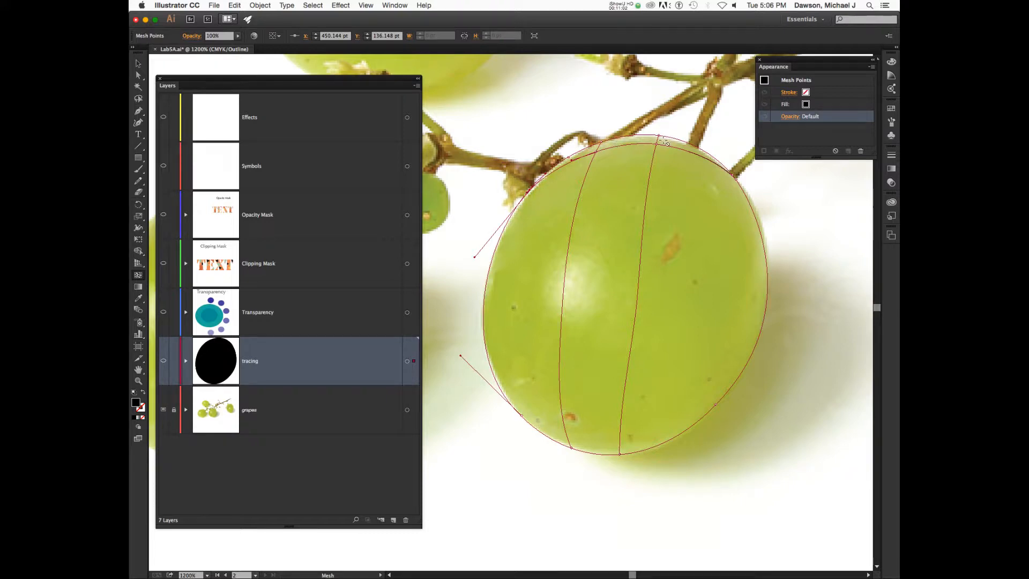
click(768, 283)
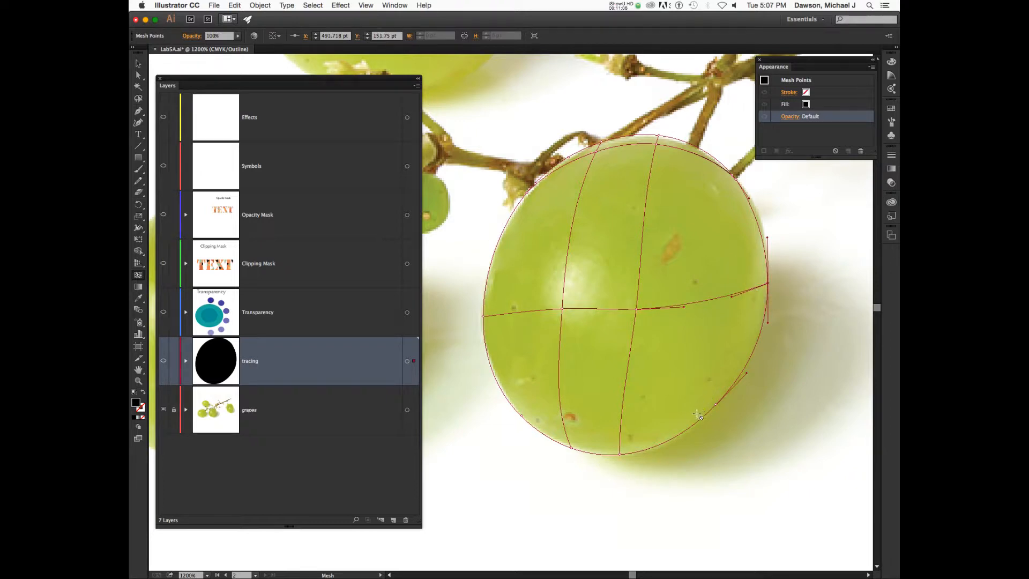
click(751, 356)
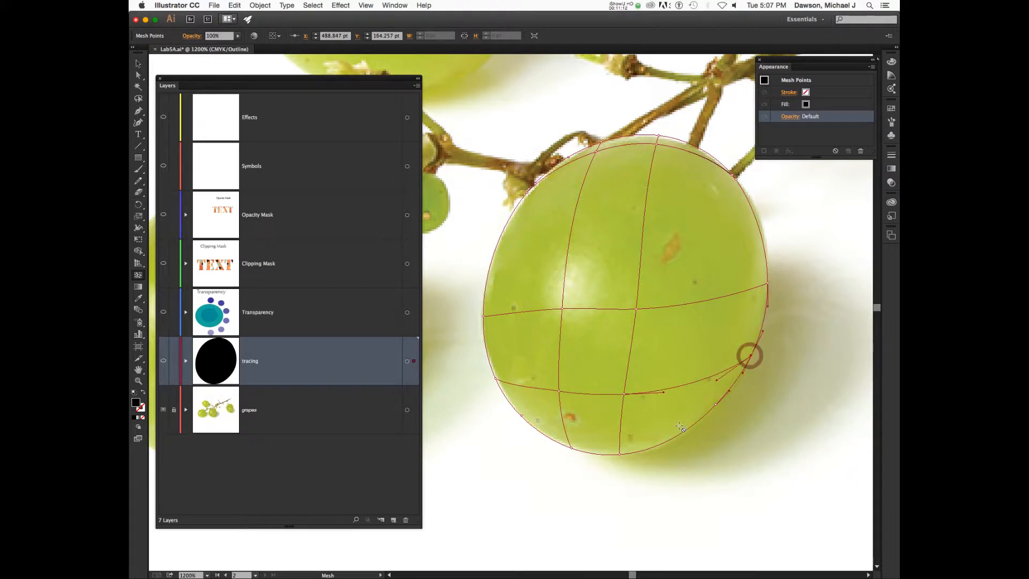
Add mesh lines at the lower-left edge, undoing misplaced tries, plus two lines across the upper part.
click(697, 424)
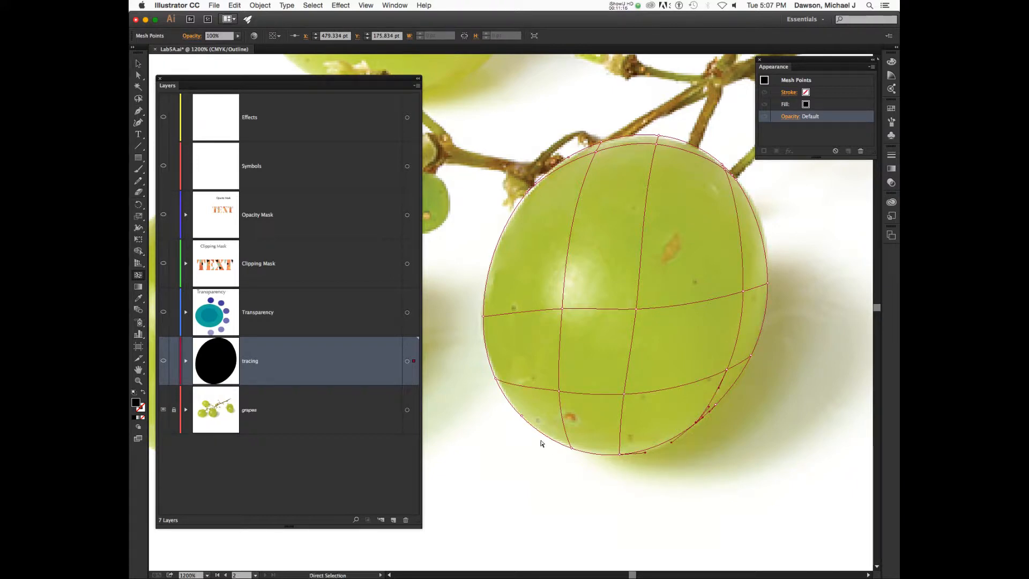
key(super+z)
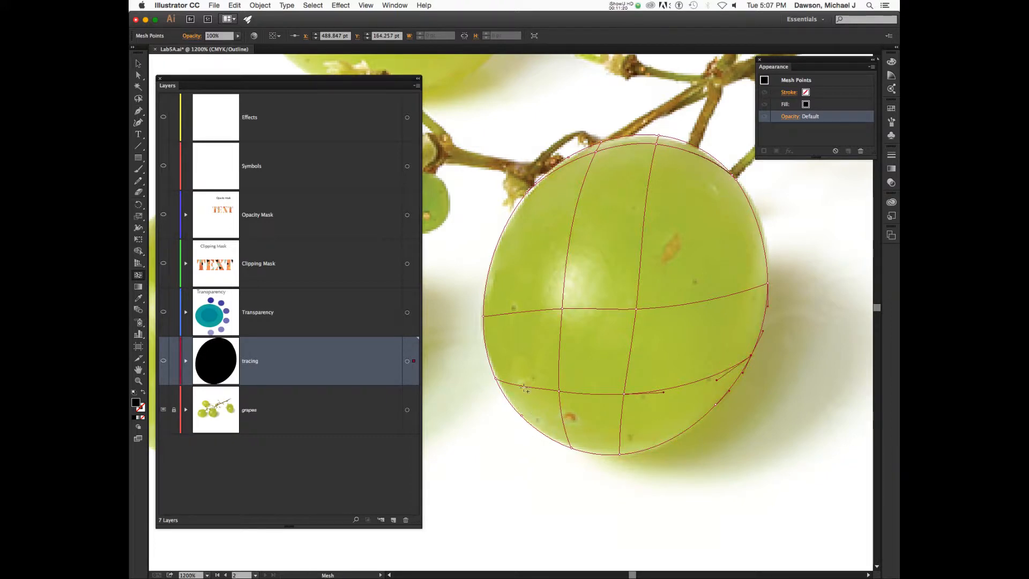
click(490, 367)
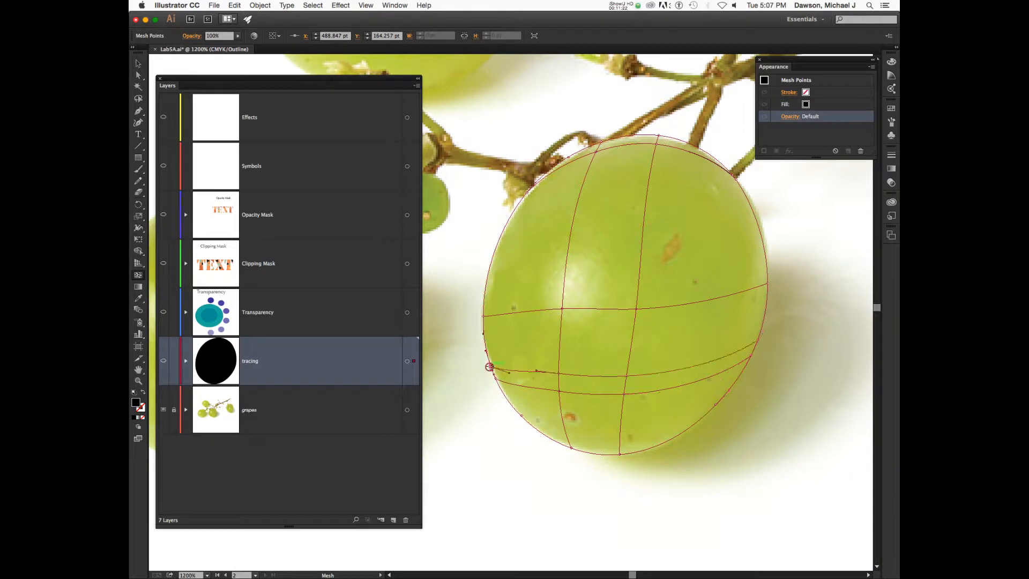
key(super+z)
click(505, 396)
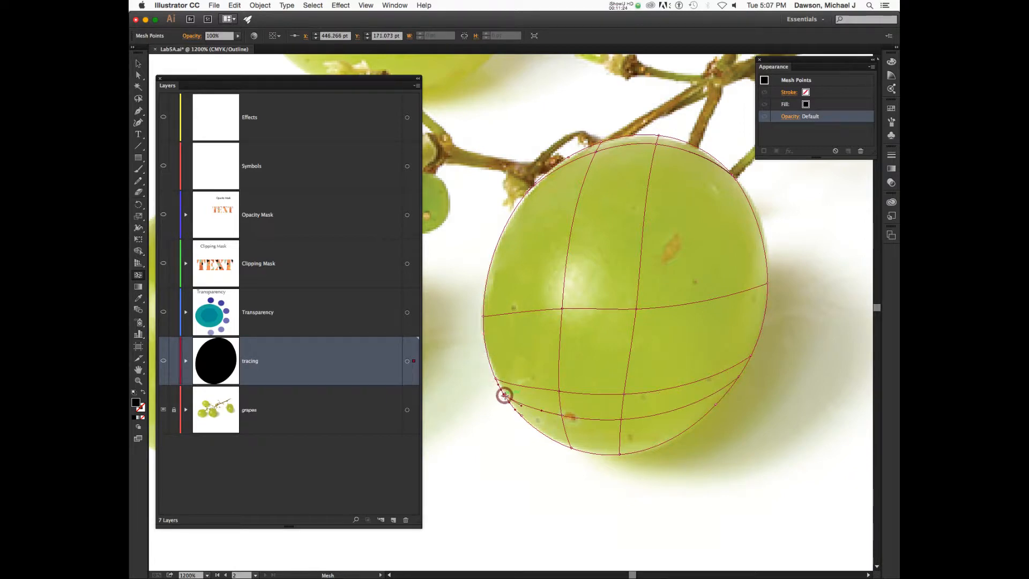
key(super+z)
click(526, 423)
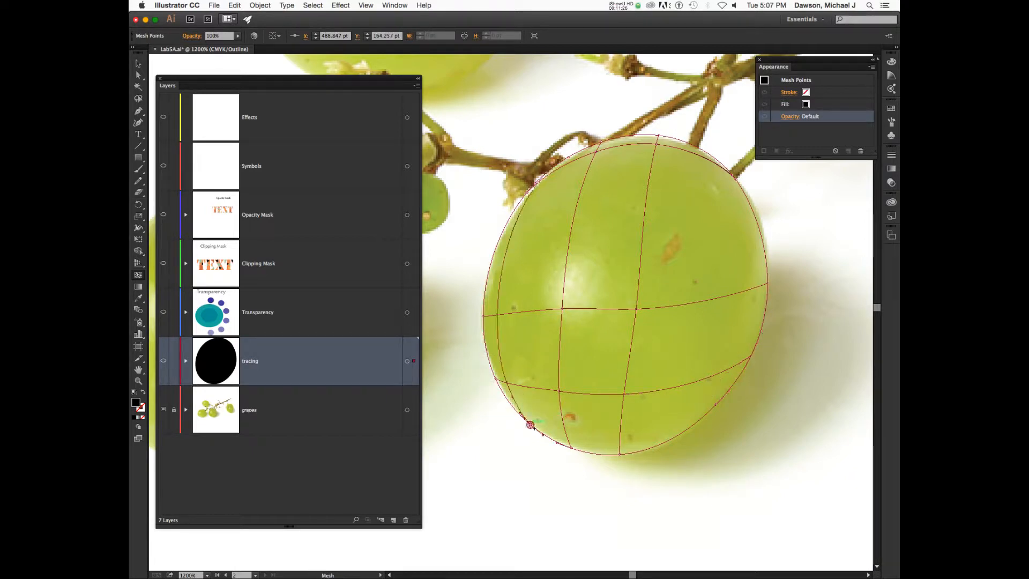
key(super+z)
key(super+z)
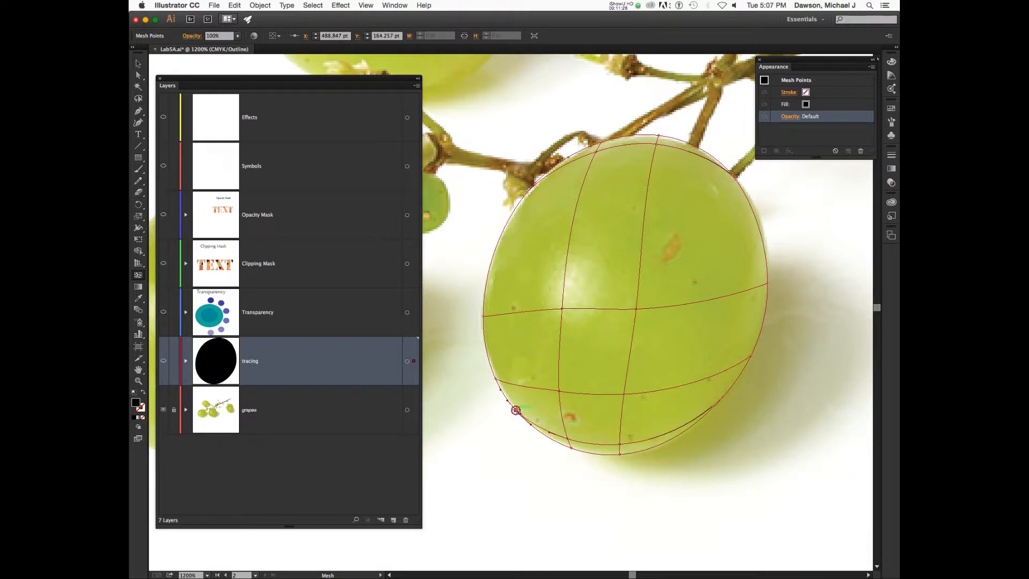
click(514, 409)
click(502, 395)
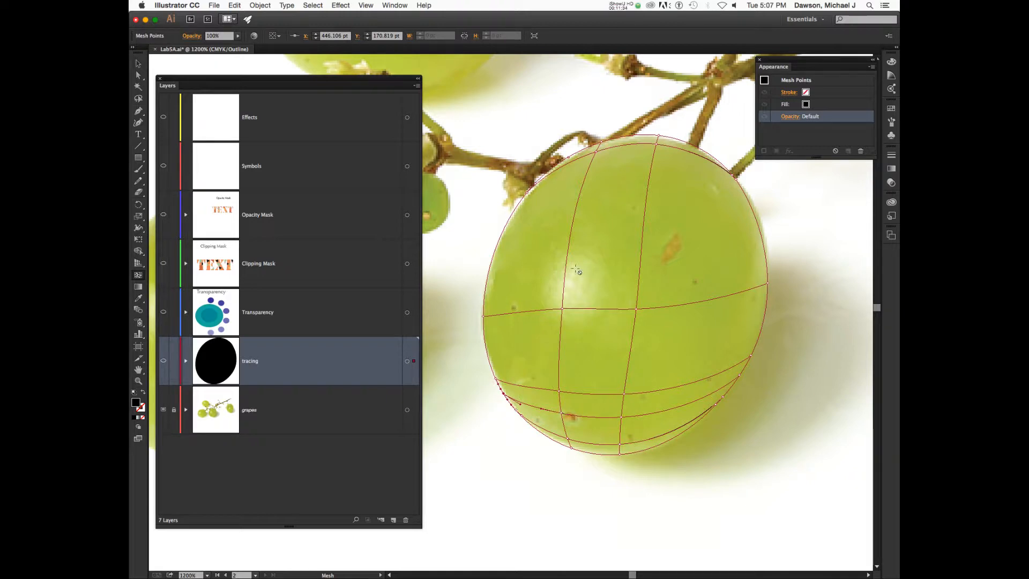
key(super)
click(509, 228)
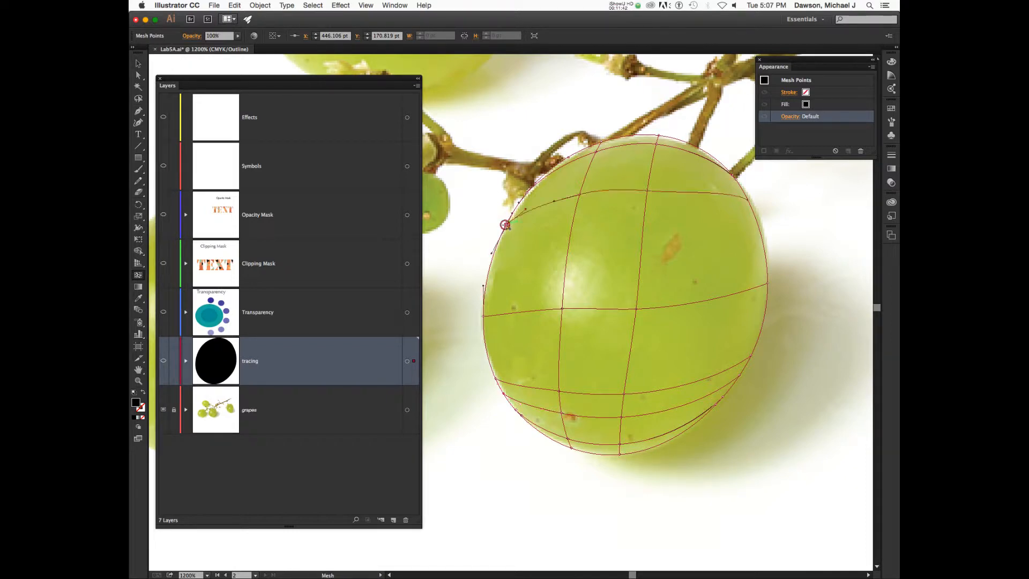
click(492, 259)
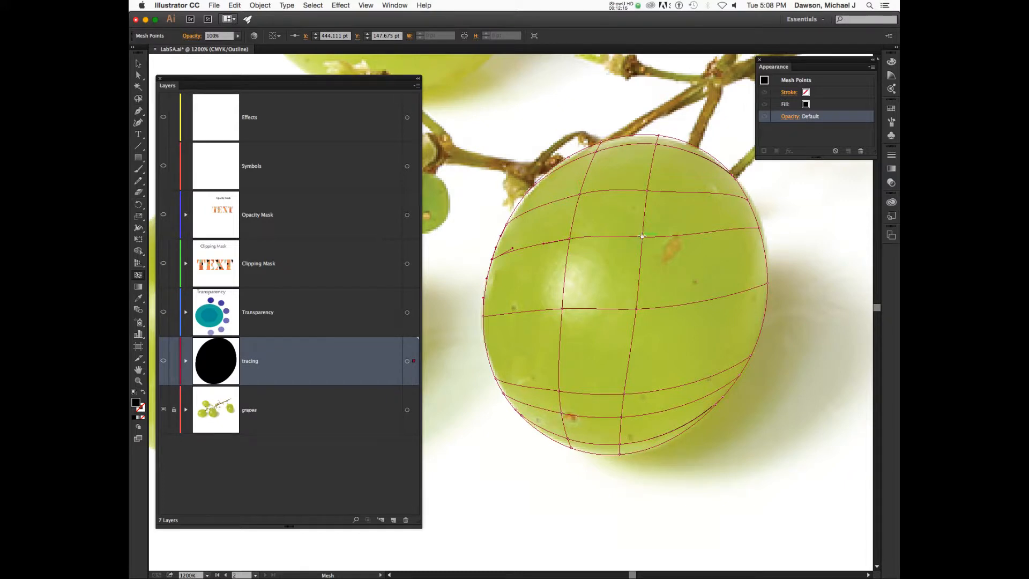
Undo the stray point move and drag the central mesh point to flatten the middle horizontal line.
drag(643, 236, 695, 201)
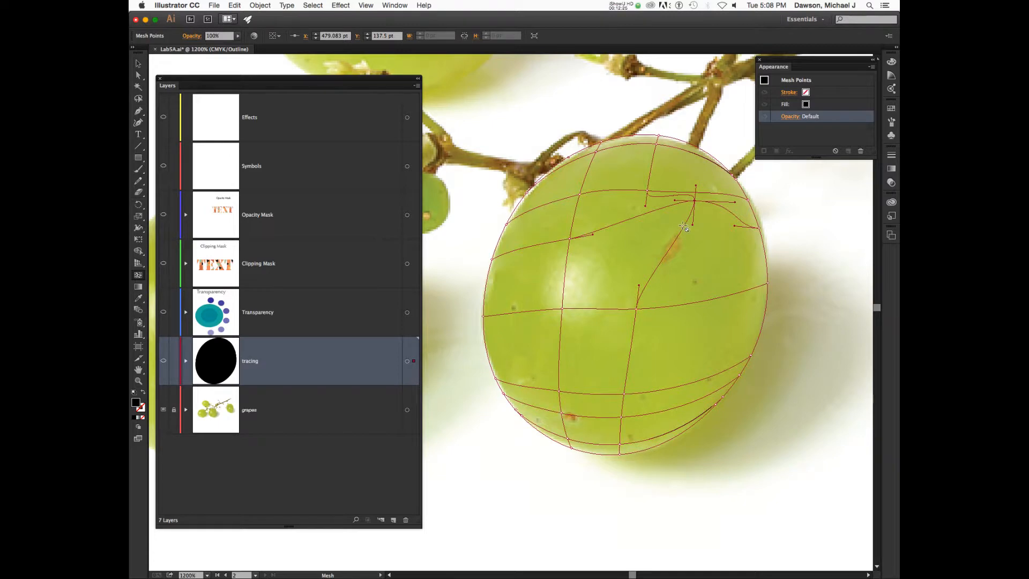
key(super+z)
key(super+z)
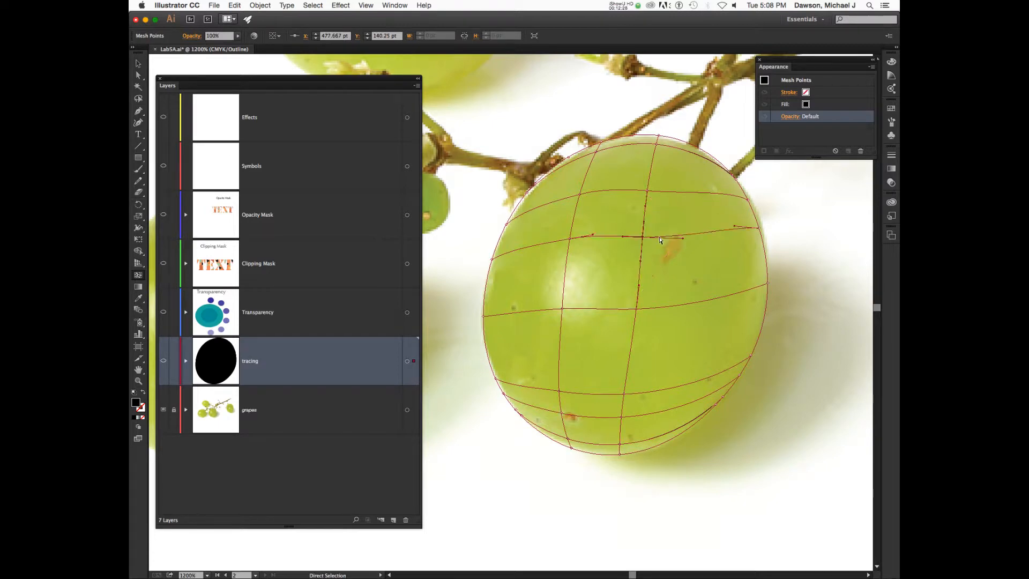
click(643, 236)
drag(642, 236, 640, 262)
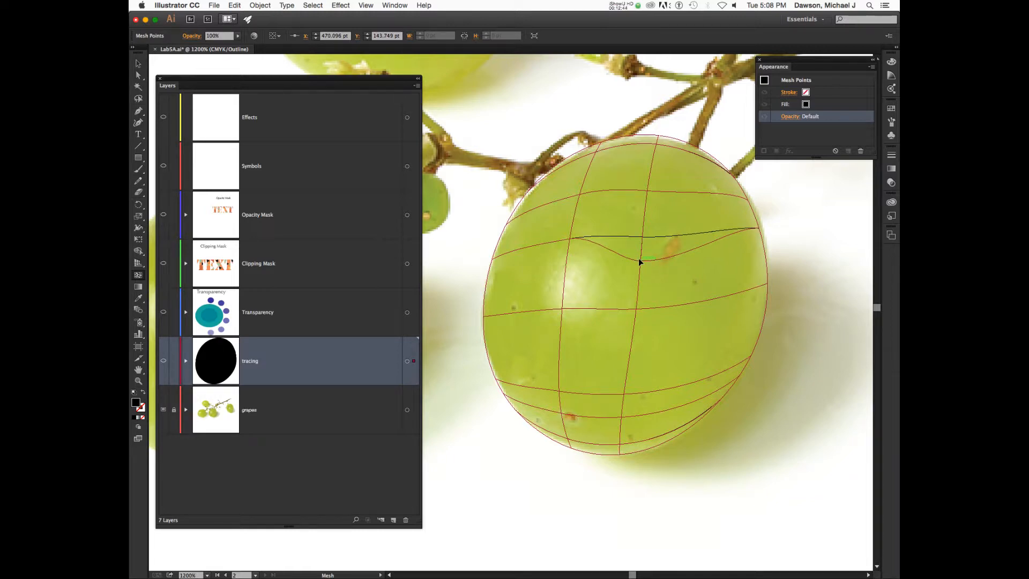
drag(640, 261, 644, 236)
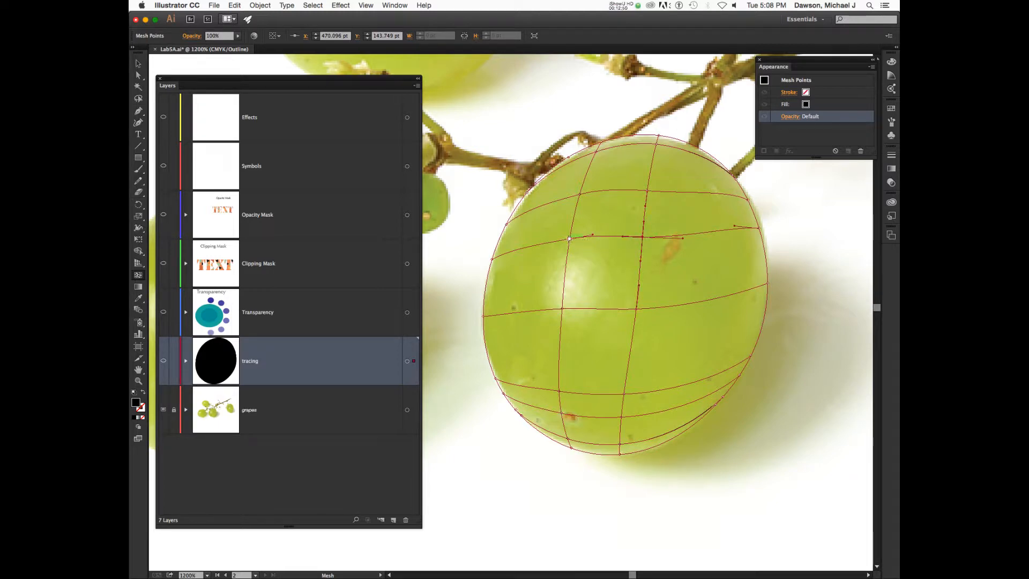
click(570, 239)
key(a)
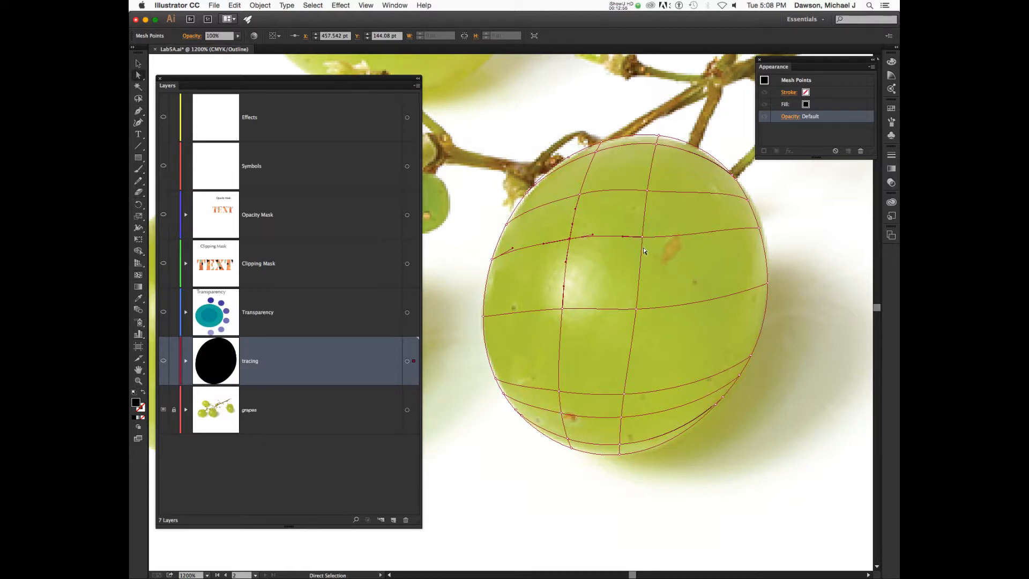
click(569, 239)
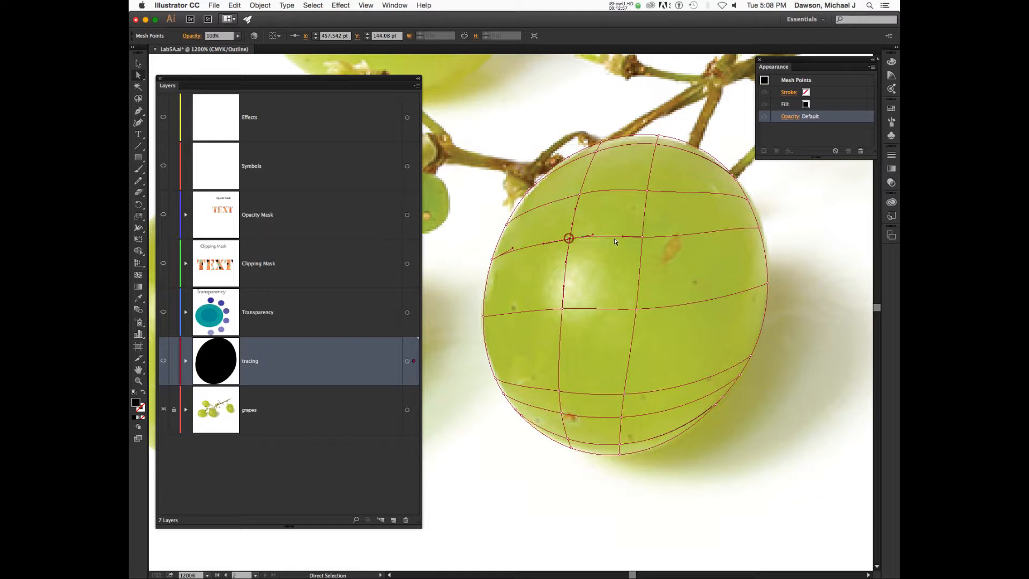
click(643, 236)
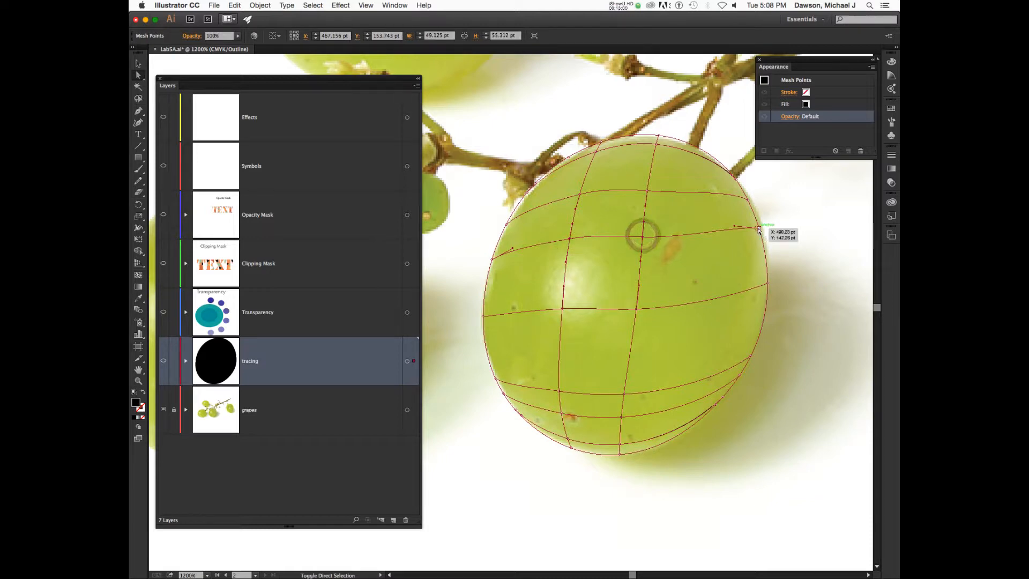
shift+click(757, 228)
shift+click(748, 202)
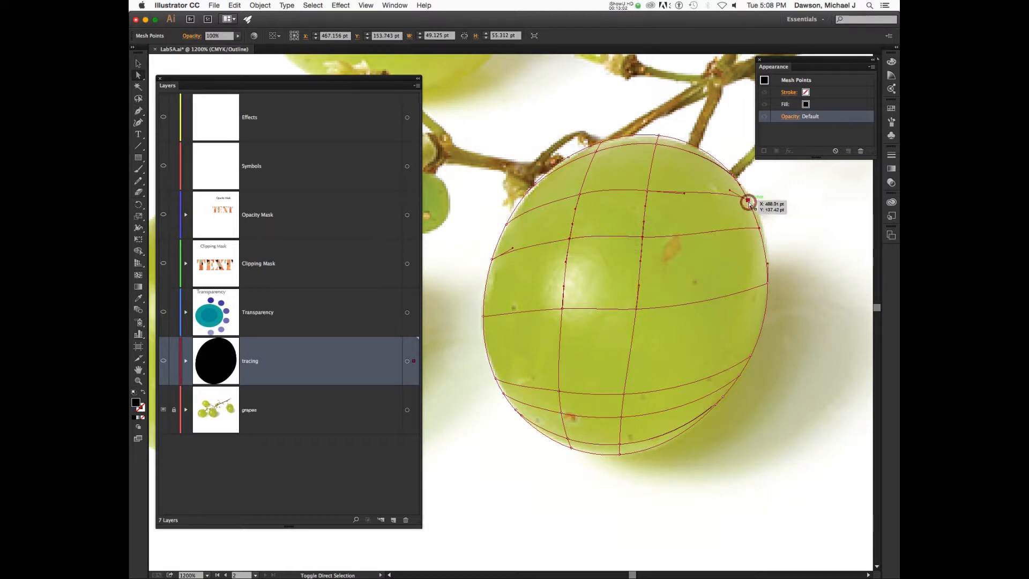
shift+click(646, 190)
shift+click(580, 194)
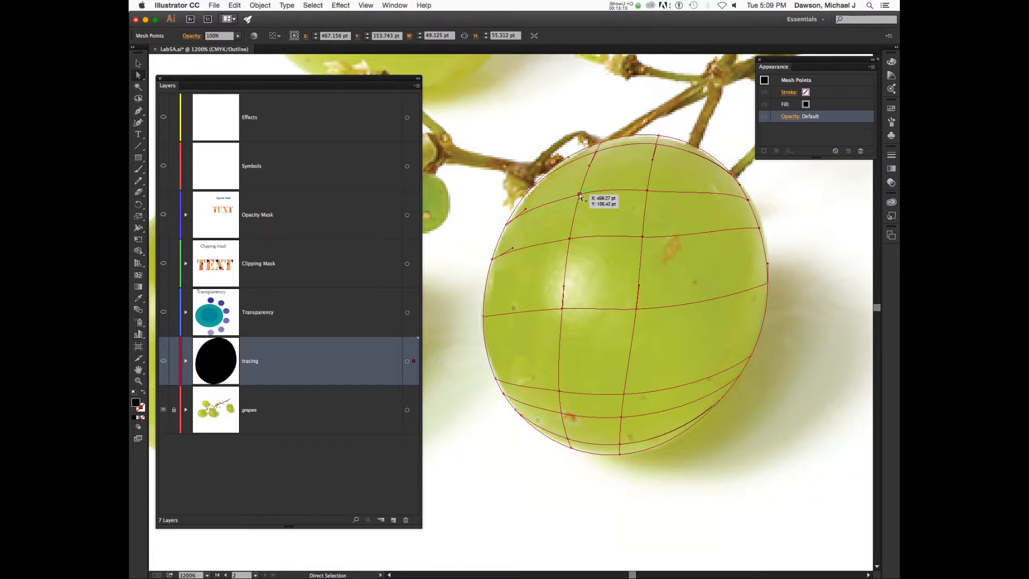
mouse_move(581, 198)
mouse_down()
mouse_move(580, 168)
mouse_move(588, 219)
mouse_move(579, 202)
mouse_move(590, 191)
mouse_move(582, 198)
mouse_up()
key(super+z)
click(647, 191)
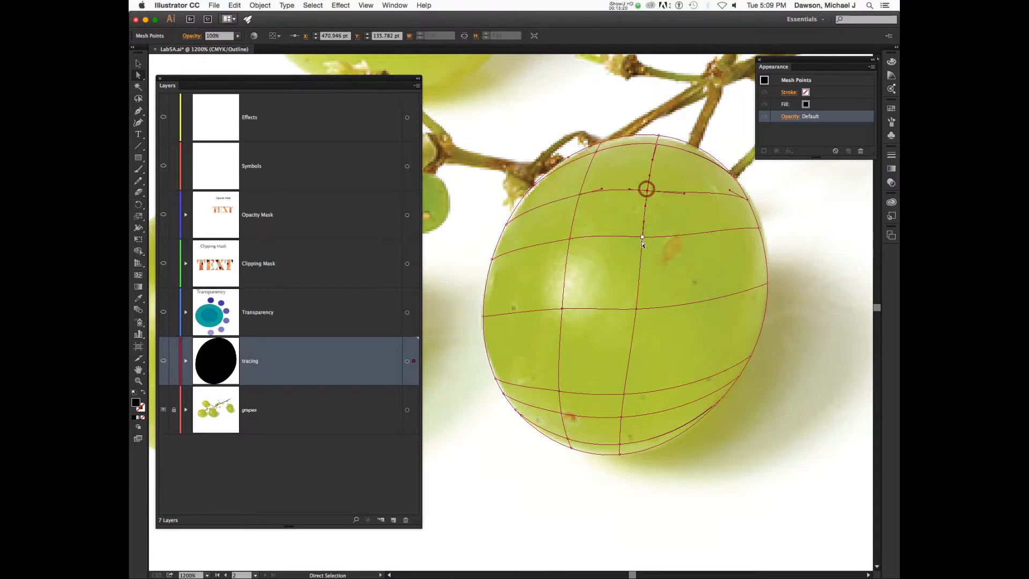
shift+click(643, 236)
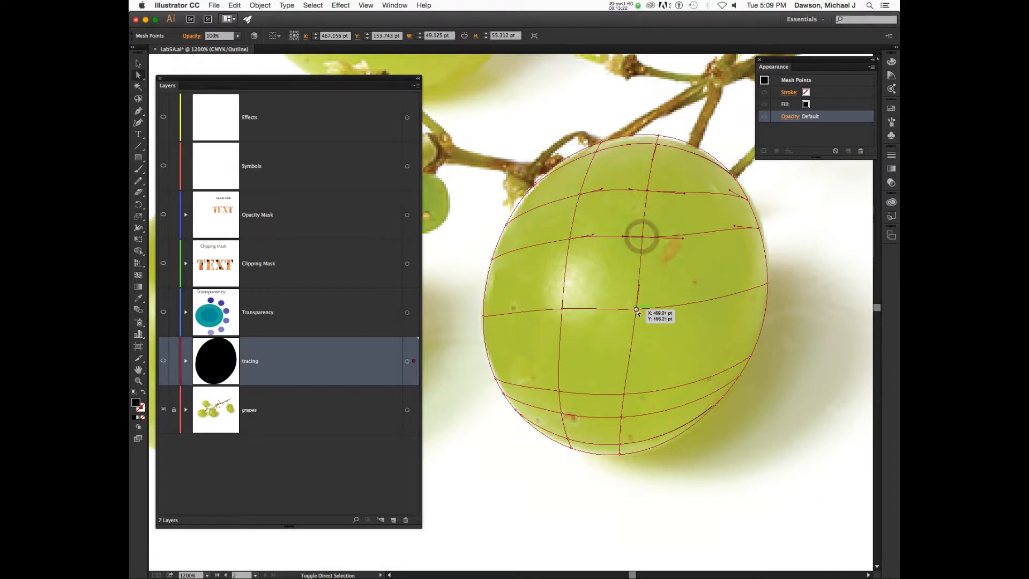
shift+click(637, 310)
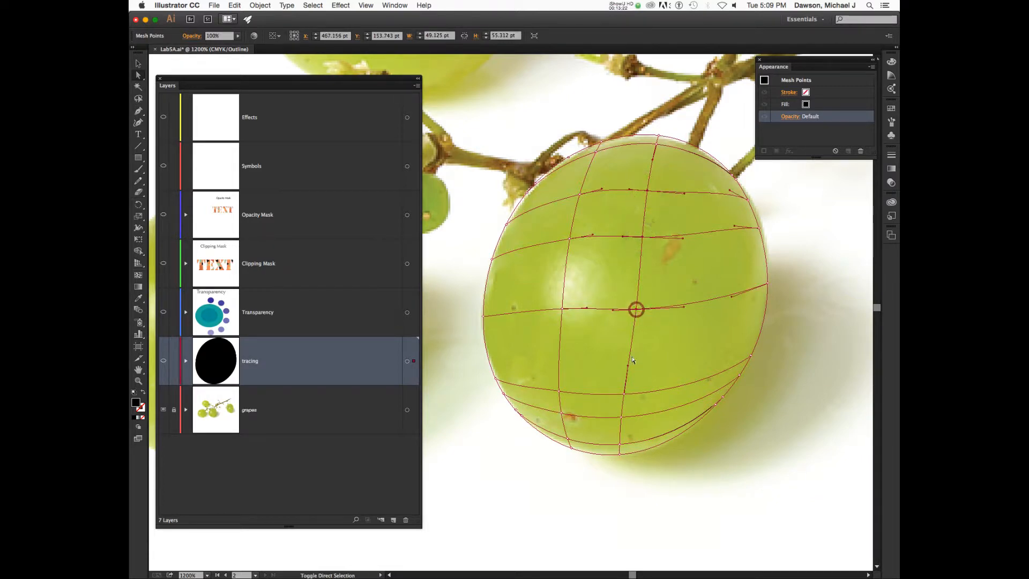
shift+click(625, 395)
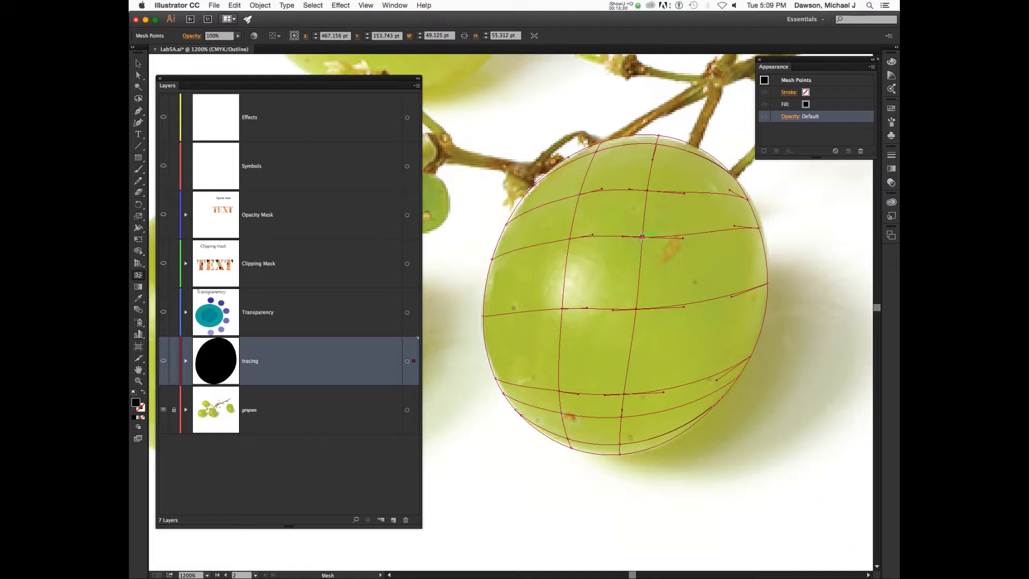
click(643, 237)
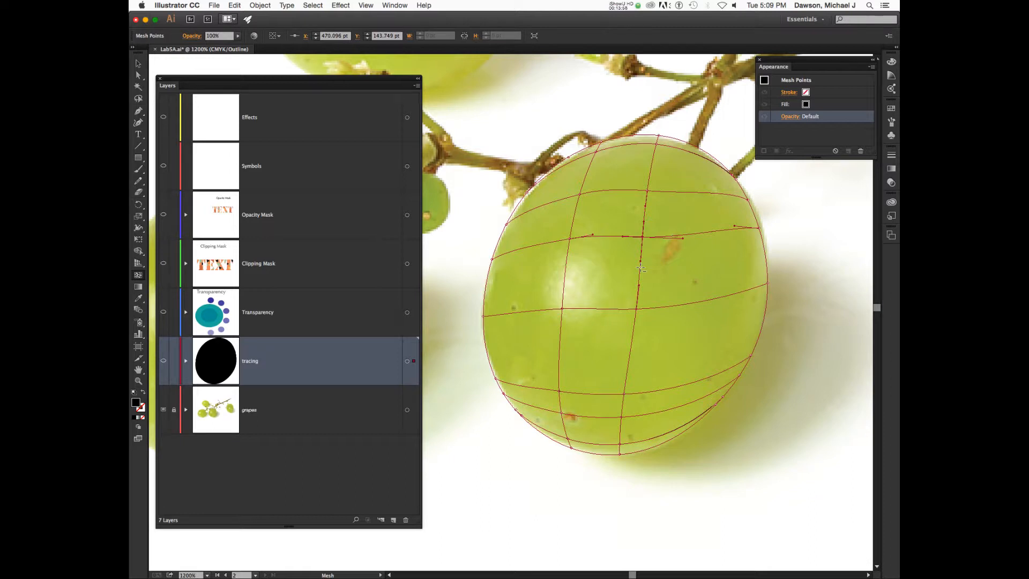
Delete the grape's central mesh point and its lines with Alt-clicks.
alt+click(643, 238)
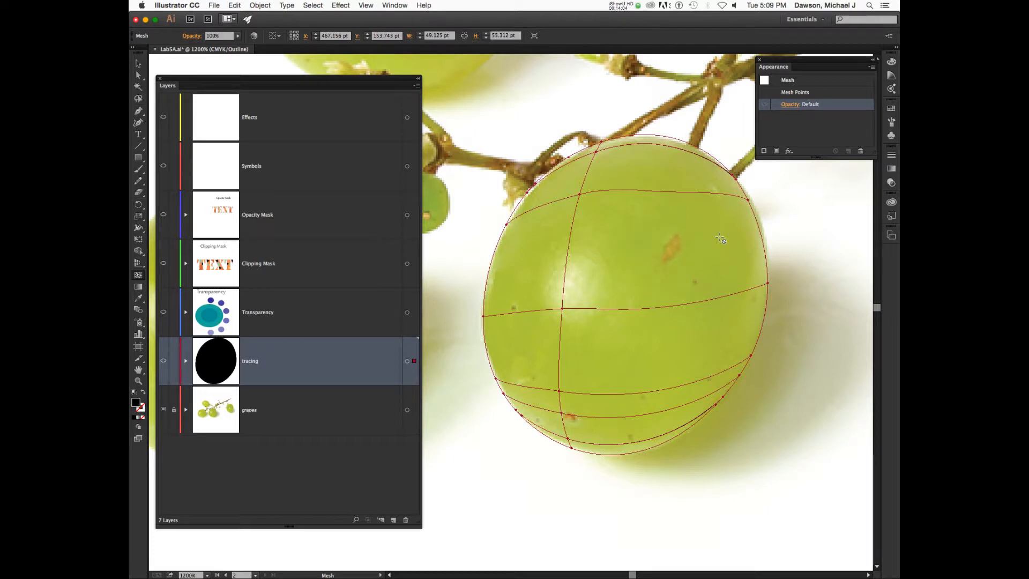
click(643, 237)
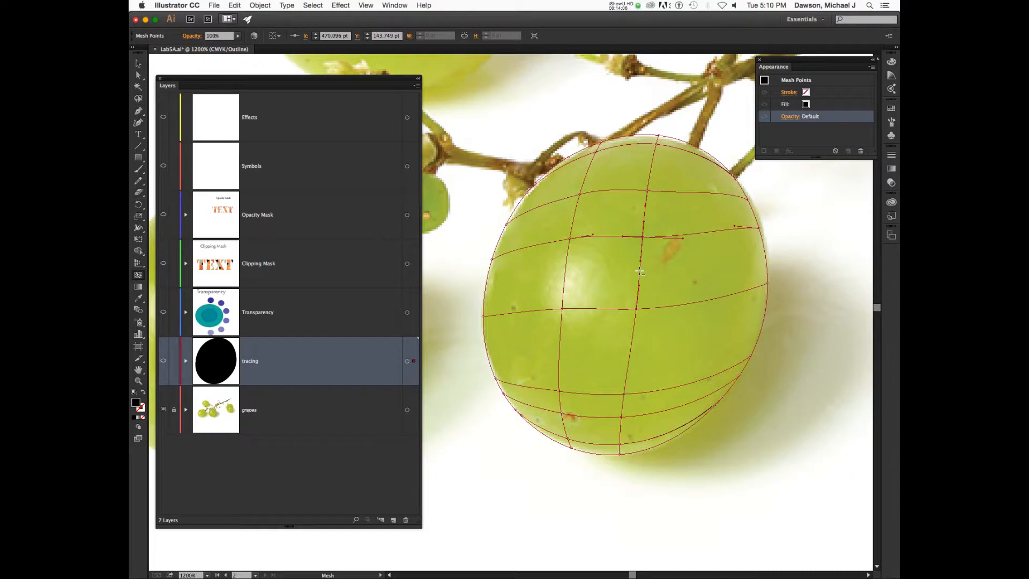
alt+click(639, 271)
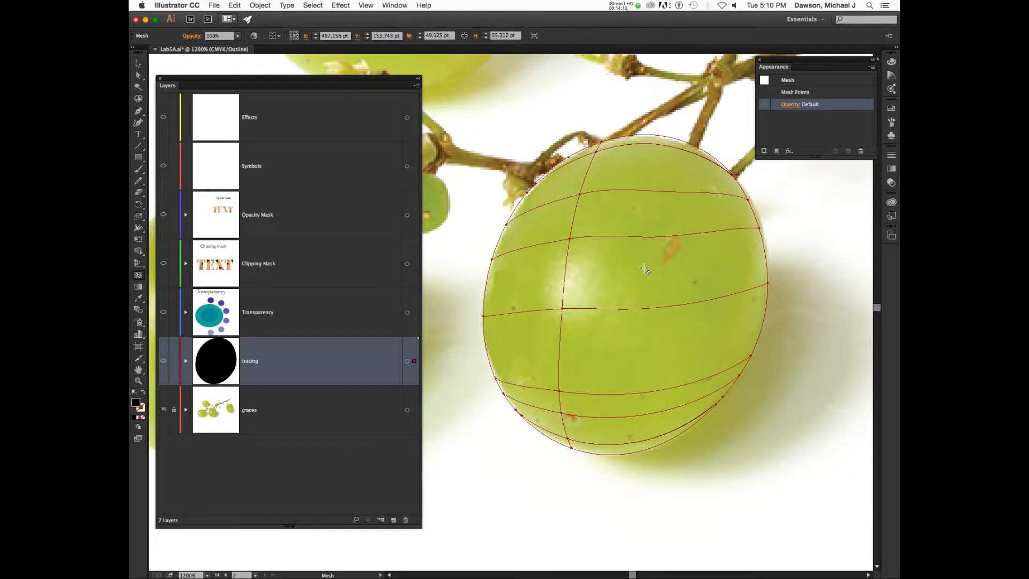
click(640, 236)
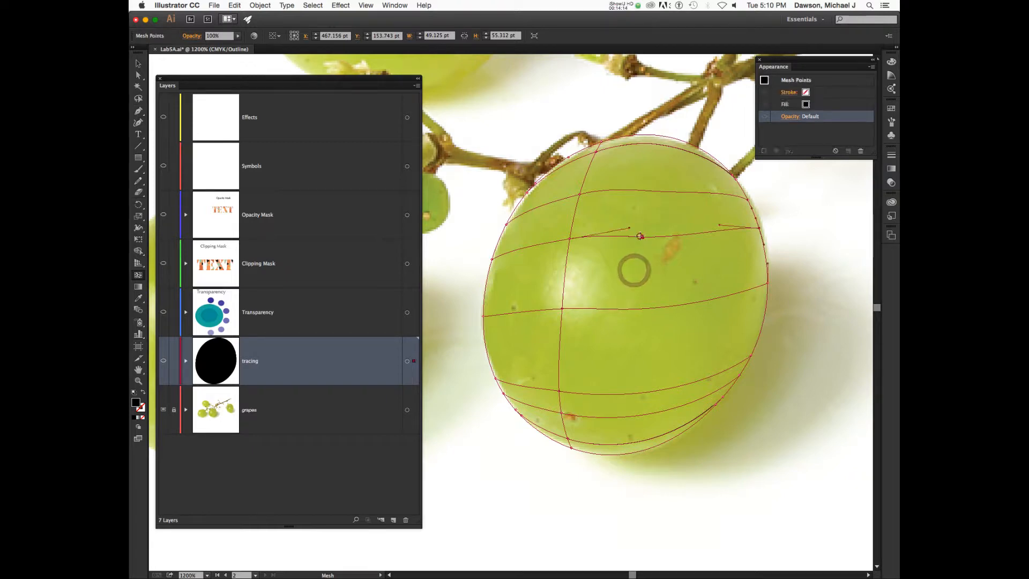
alt+click(640, 236)
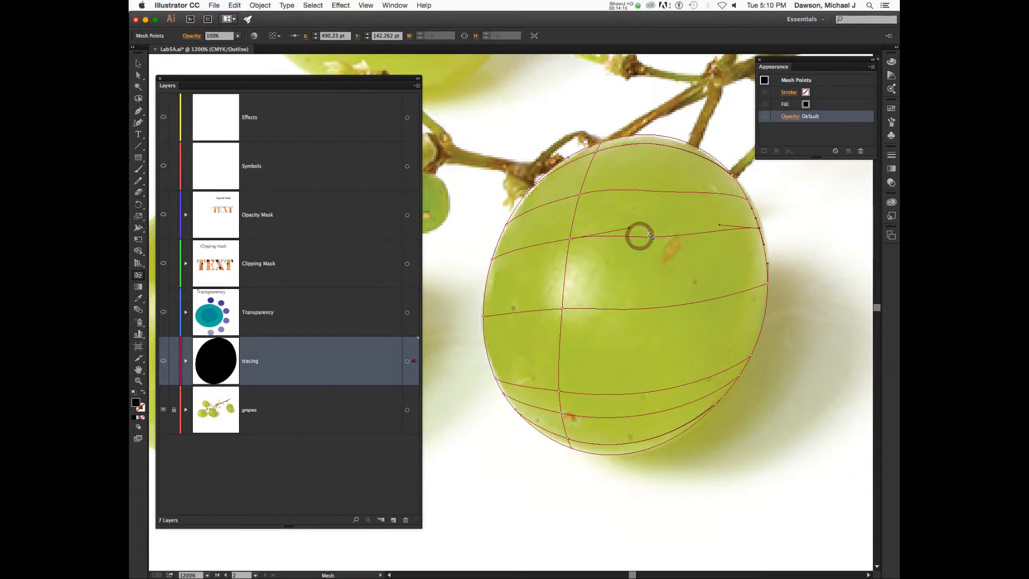
Add a vertical mesh line from the grape's top edge and select its upper point.
click(660, 135)
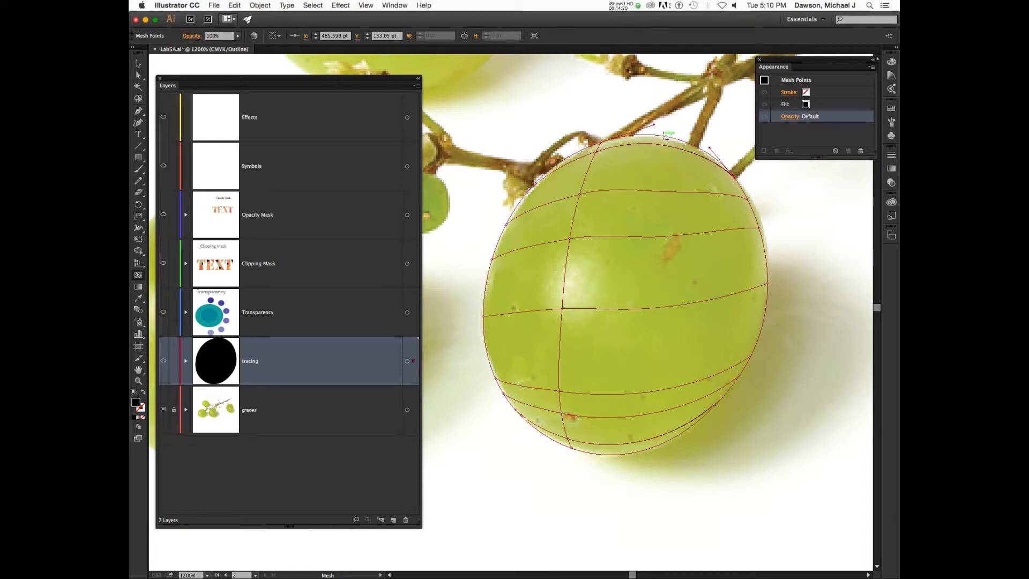
click(664, 137)
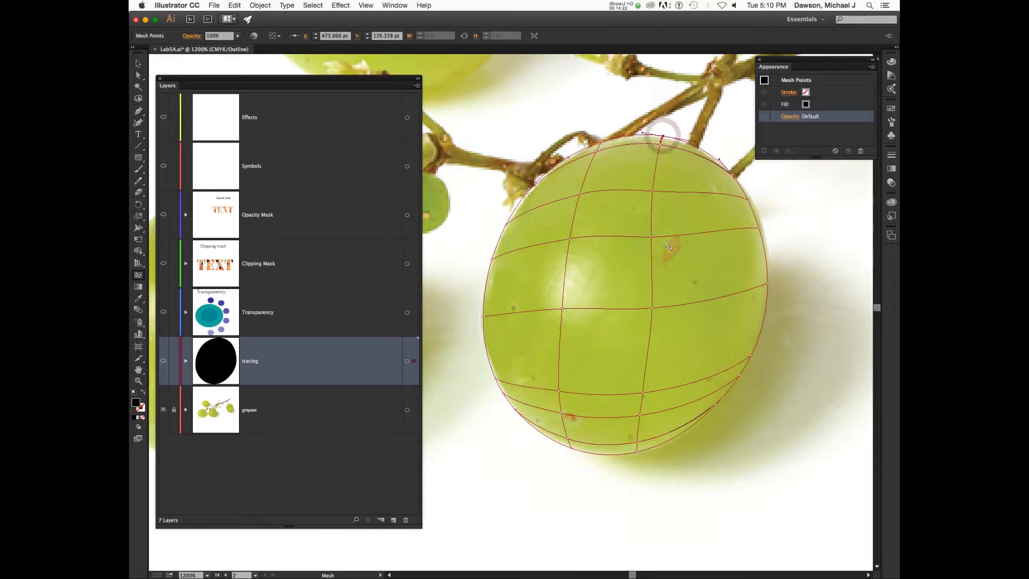
key(super)
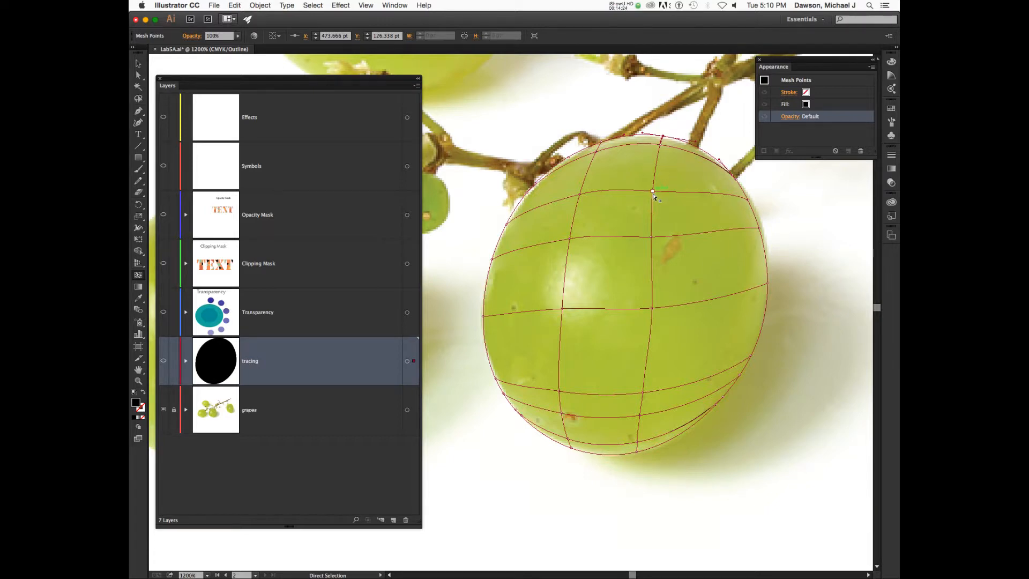
super+click(653, 192)
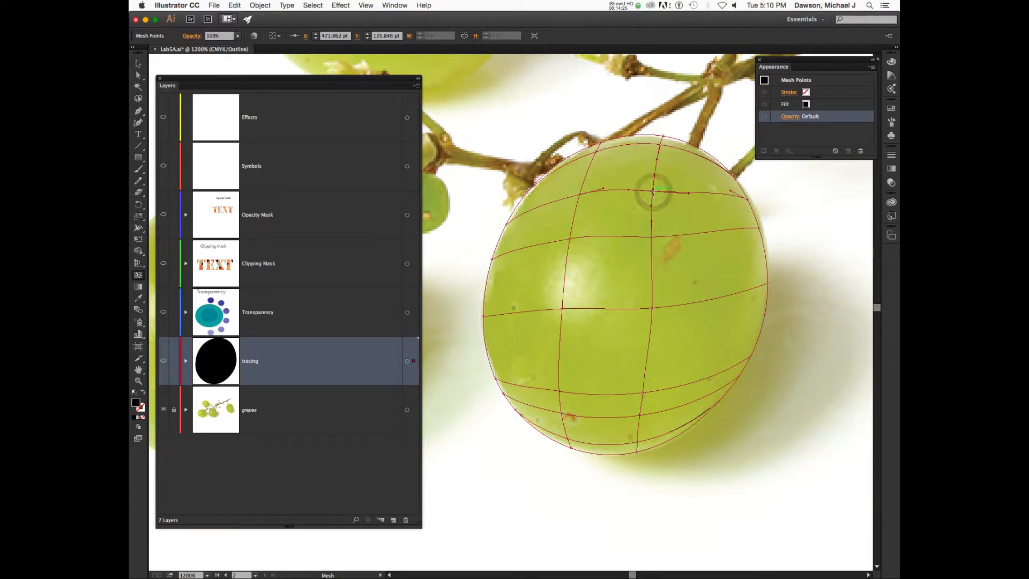
key(super)
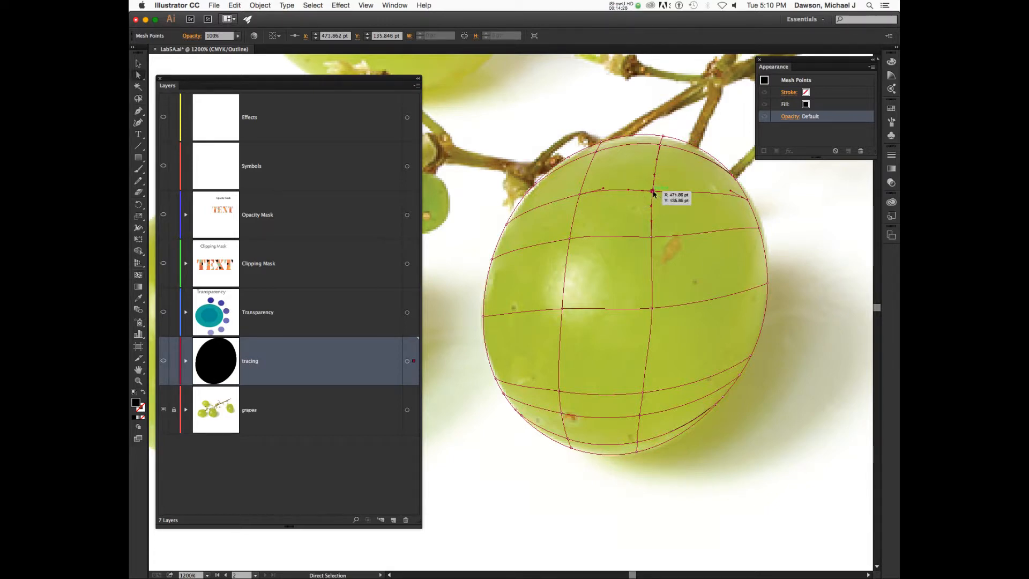
super+click(653, 192)
Bend the new vertical mesh line's curve near the grape's top edge.
key(alt)
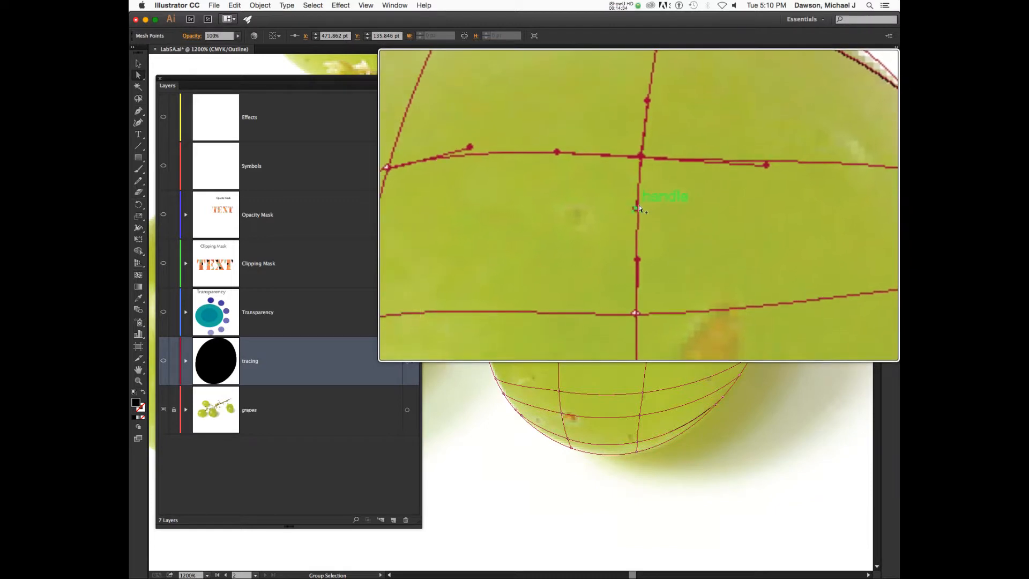
mouse_move(639, 210)
mouse_down()
mouse_move(664, 211)
mouse_move(639, 217)
mouse_move(640, 208)
mouse_up()
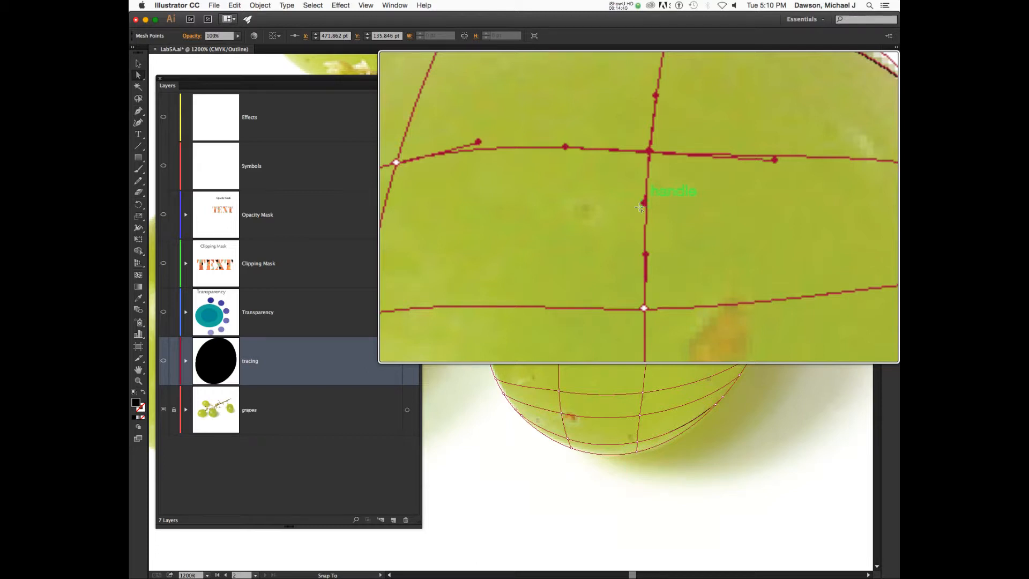
mouse_move(640, 207)
mouse_down()
mouse_move(648, 206)
mouse_move(639, 208)
mouse_up()
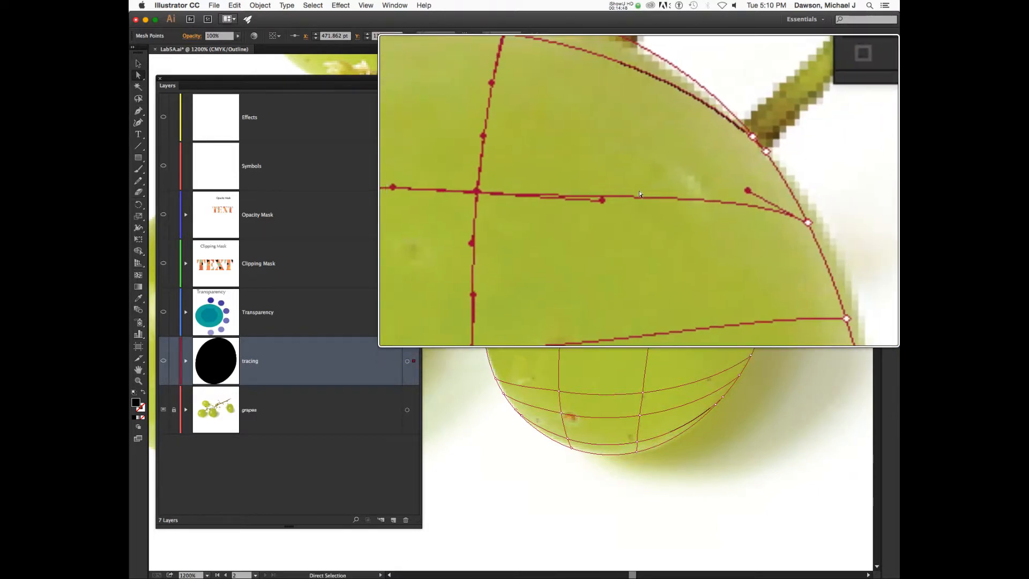
drag(638, 192, 640, 176)
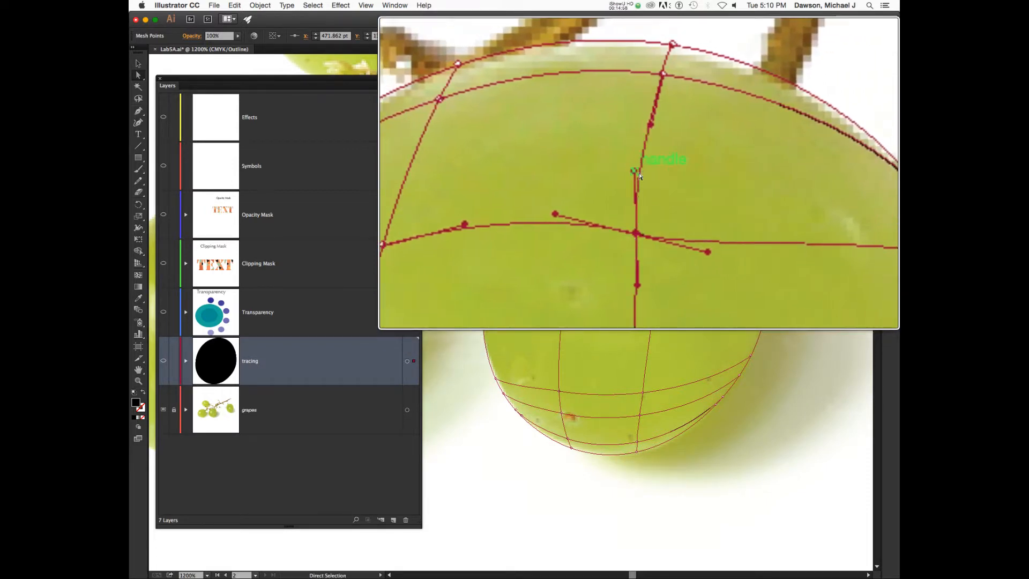
Reselect the line's upper mesh point and drag it to straighten the line below the top.
key(super+shift+a)
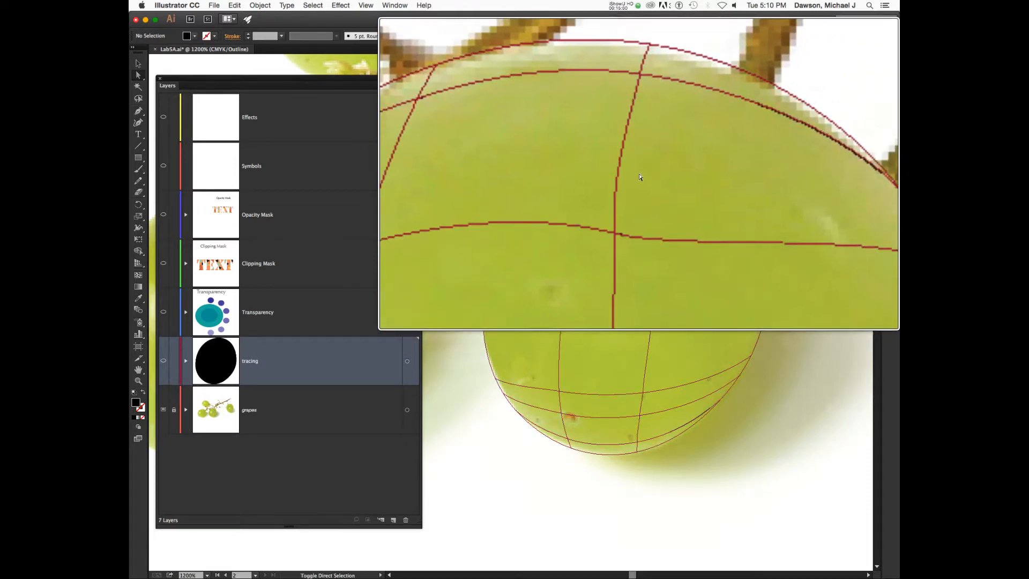
click(640, 176)
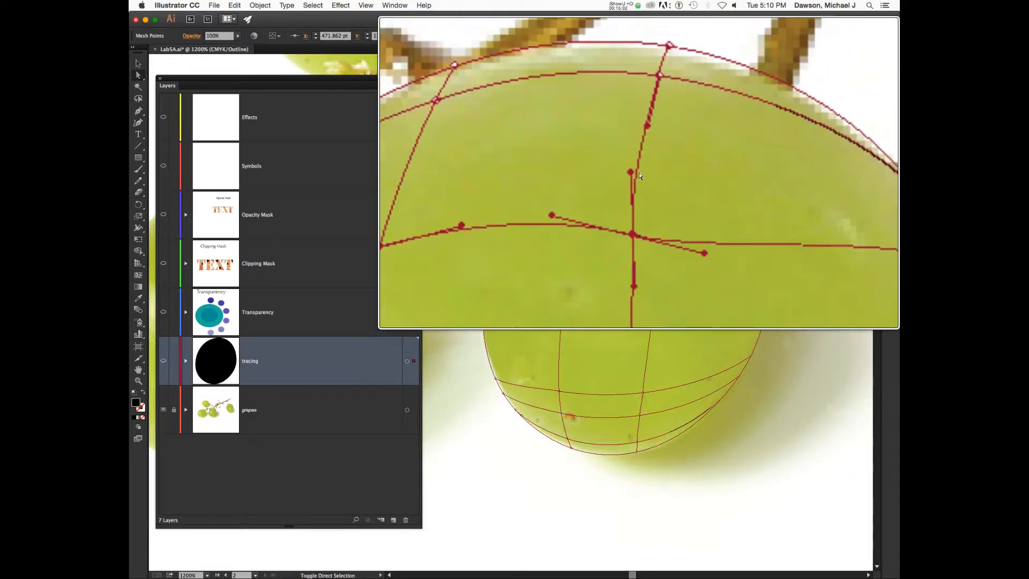
click(640, 176)
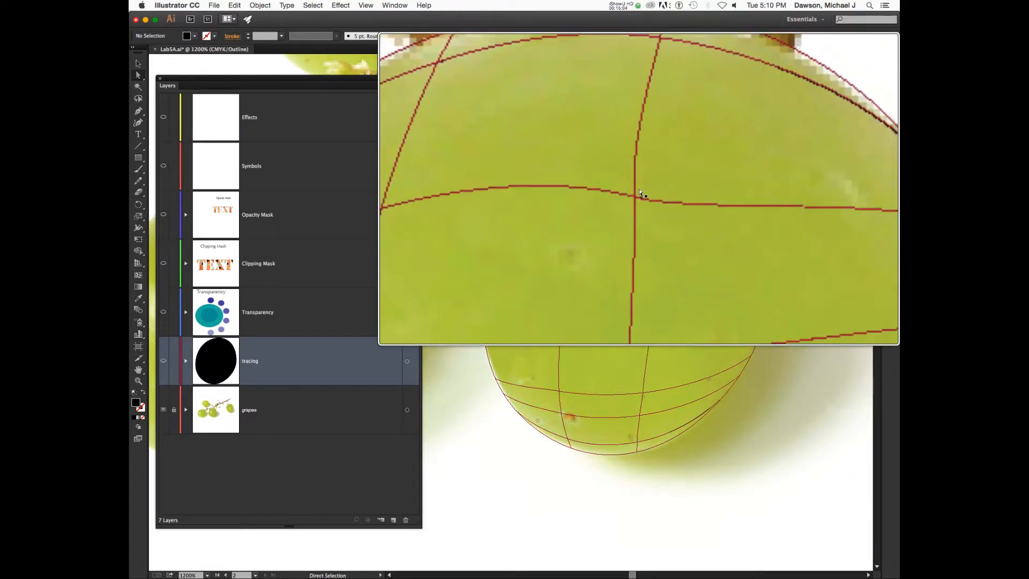
click(641, 194)
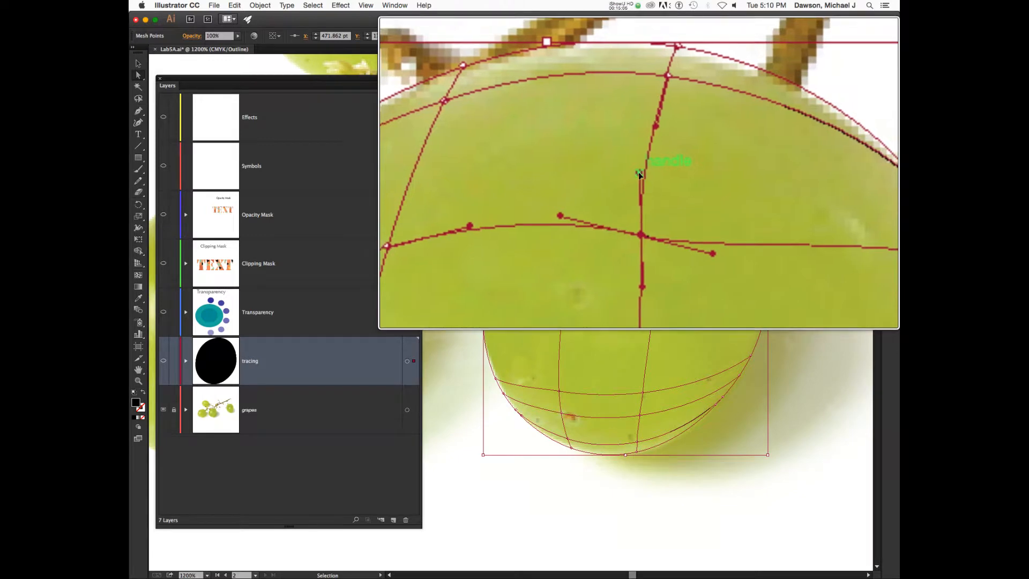
drag(640, 175, 643, 174)
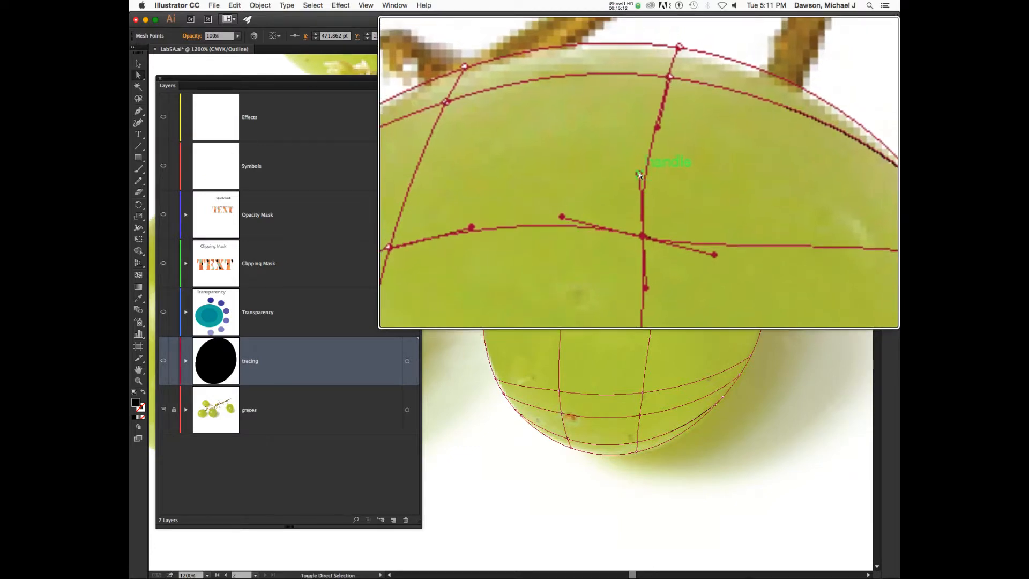
key(shift+super+a)
click(652, 192)
key(alt+super+8)
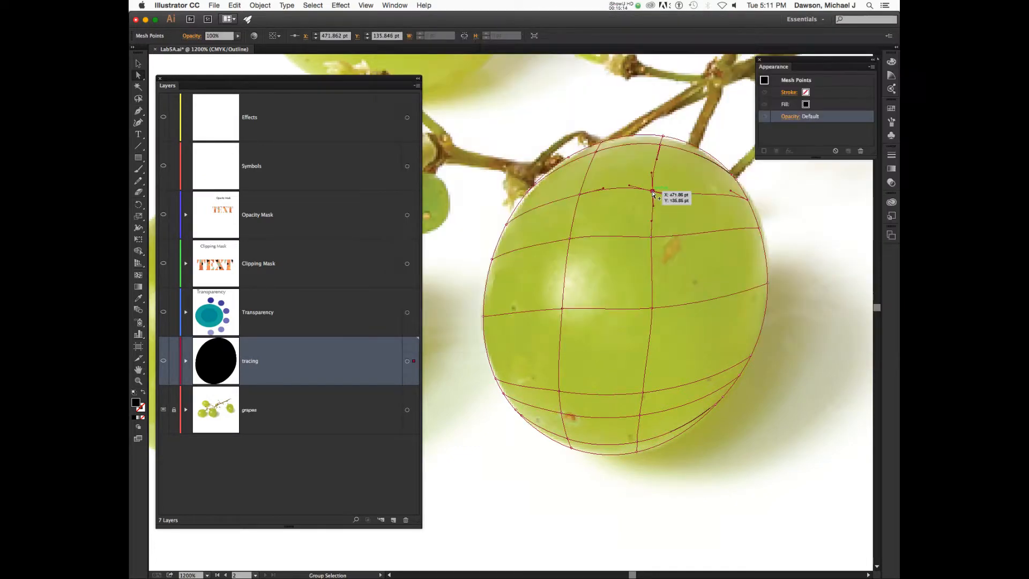
Select the mesh's top-centre point and reshape the curve there.
key(shift+super+a)
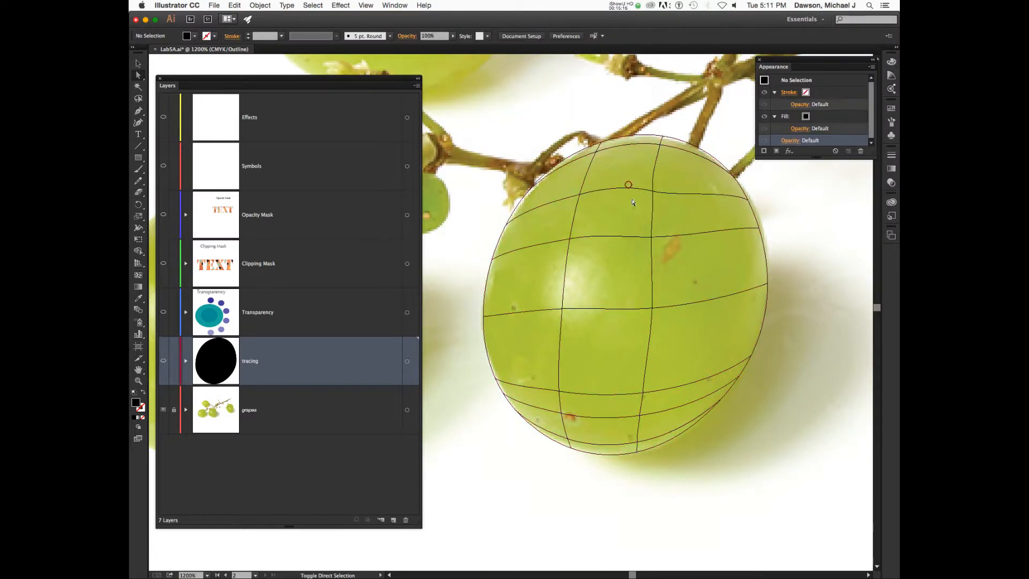
click(652, 192)
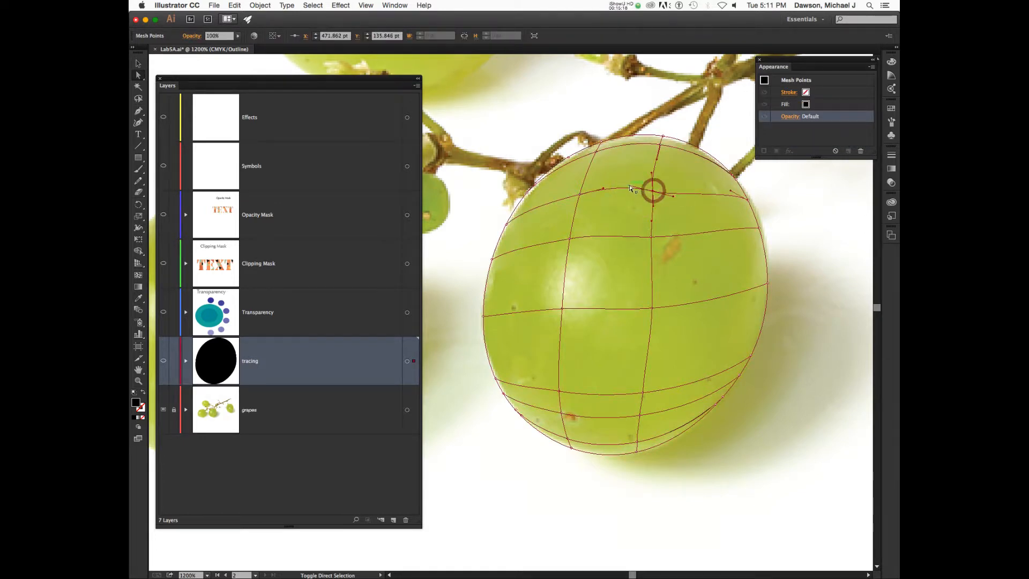
click(629, 185)
click(654, 192)
click(672, 197)
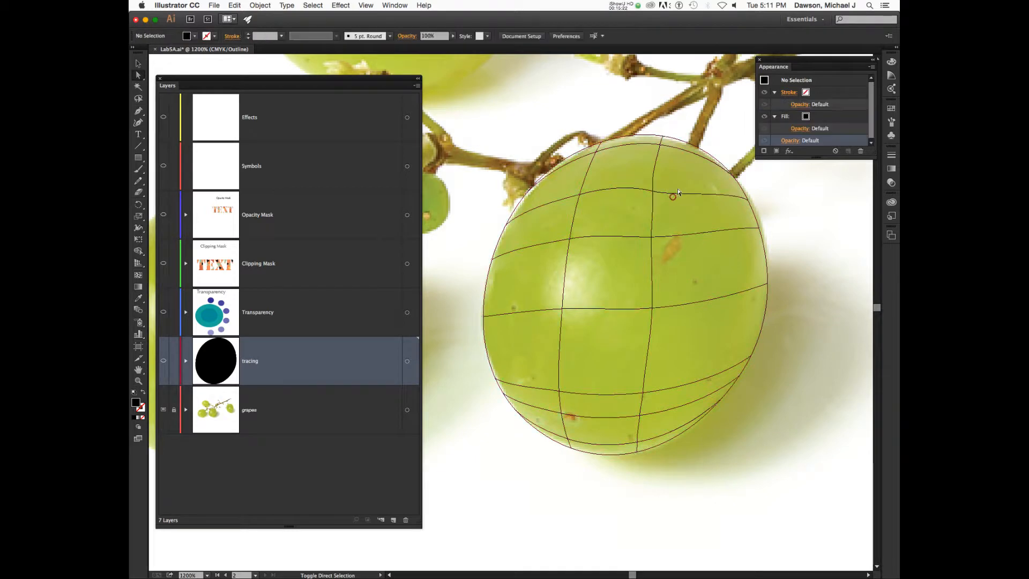
click(674, 195)
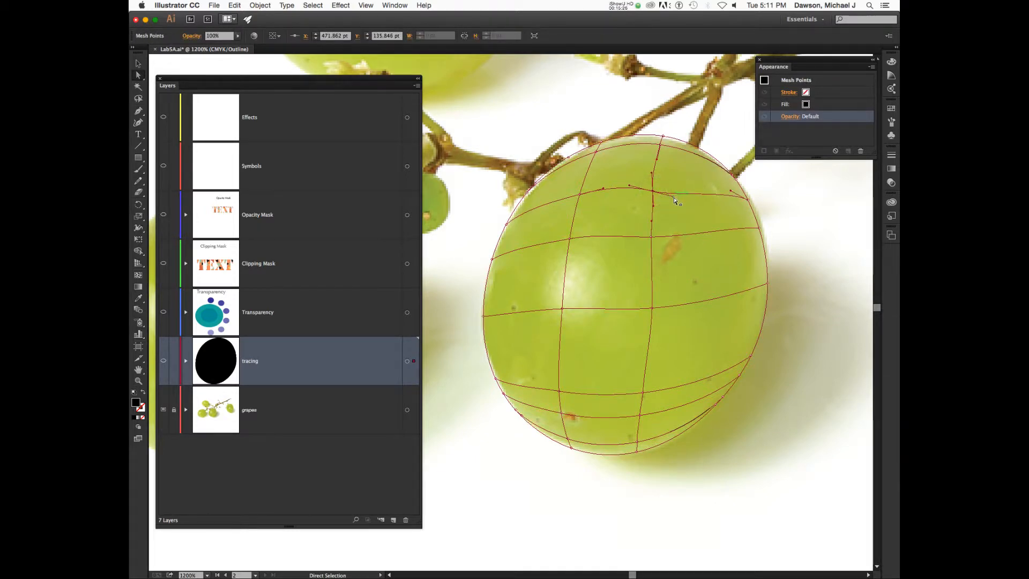
drag(674, 200, 681, 191)
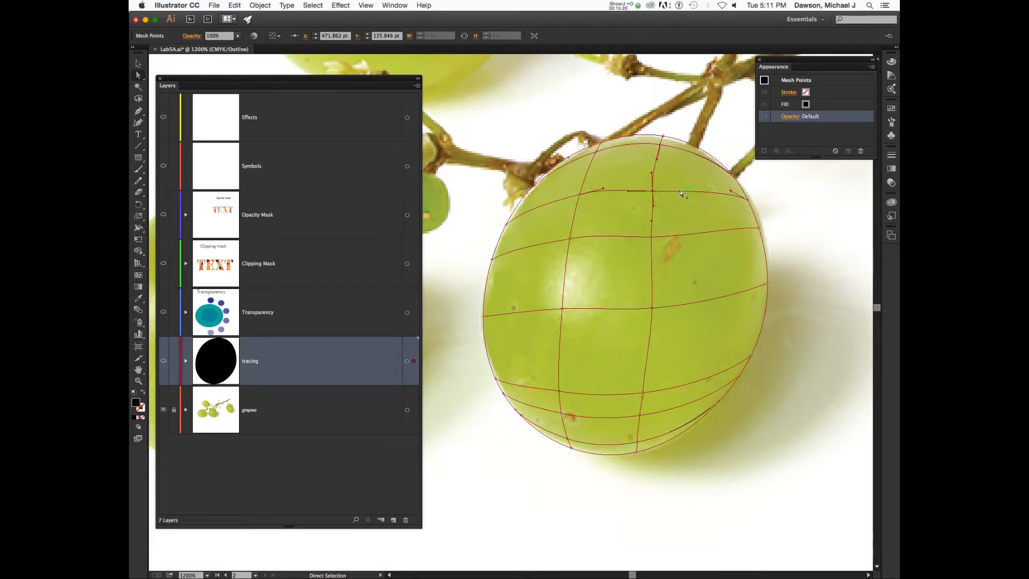
Rotate the top point's direction handles with the Mesh tool, then deselect the mesh.
key(u)
click(652, 172)
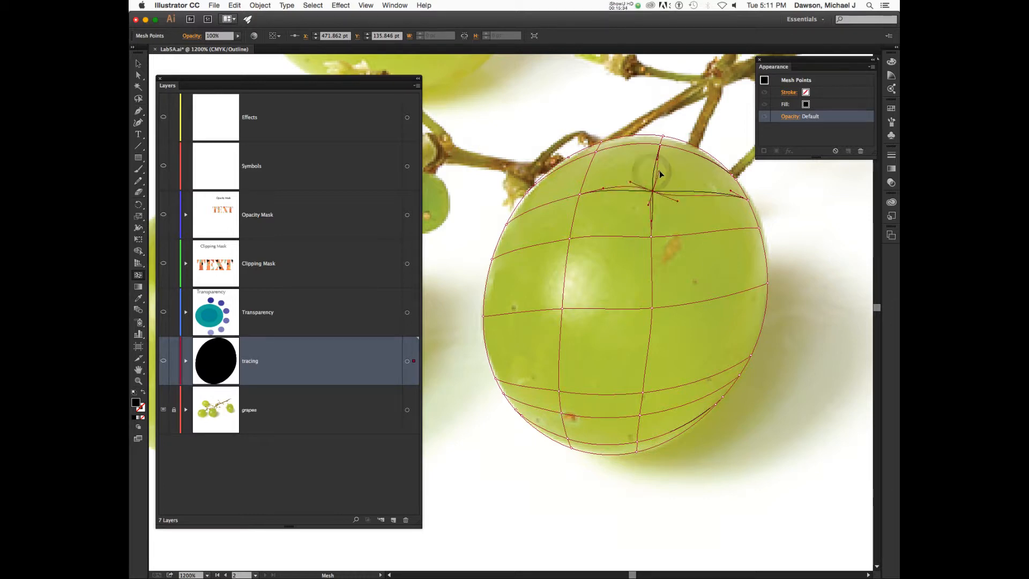
drag(660, 172, 649, 169)
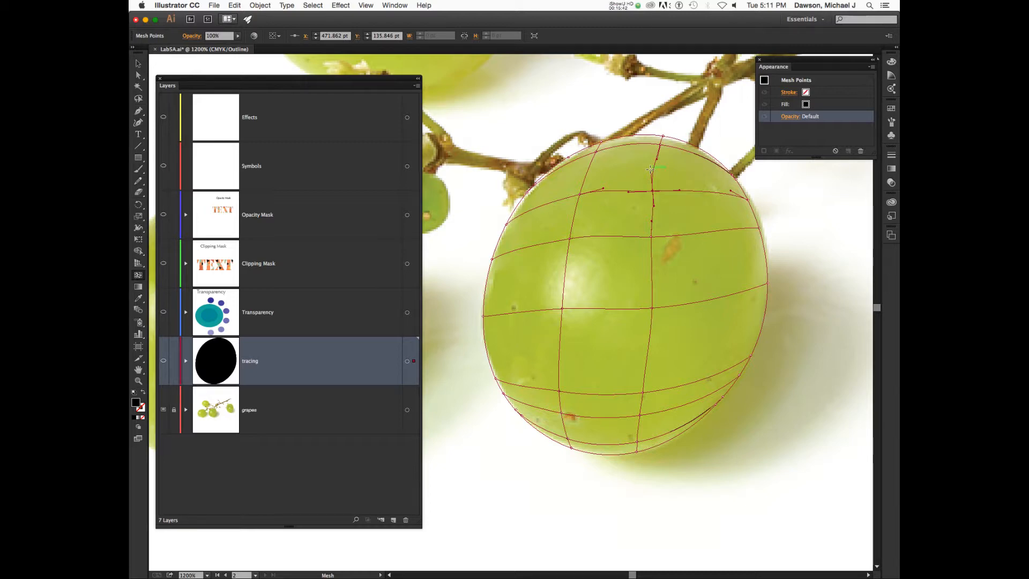
drag(650, 170, 652, 172)
key(a)
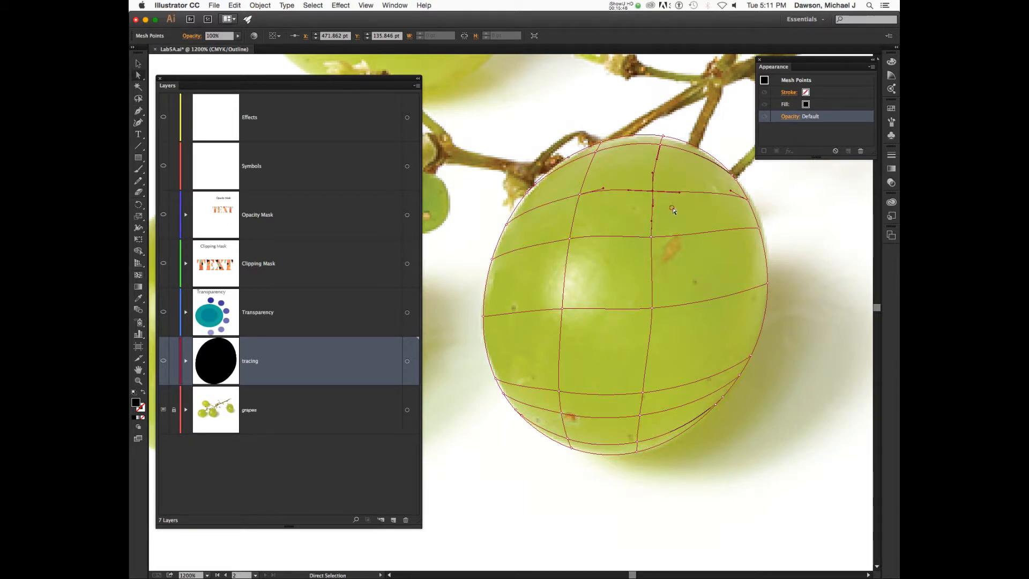
click(674, 210)
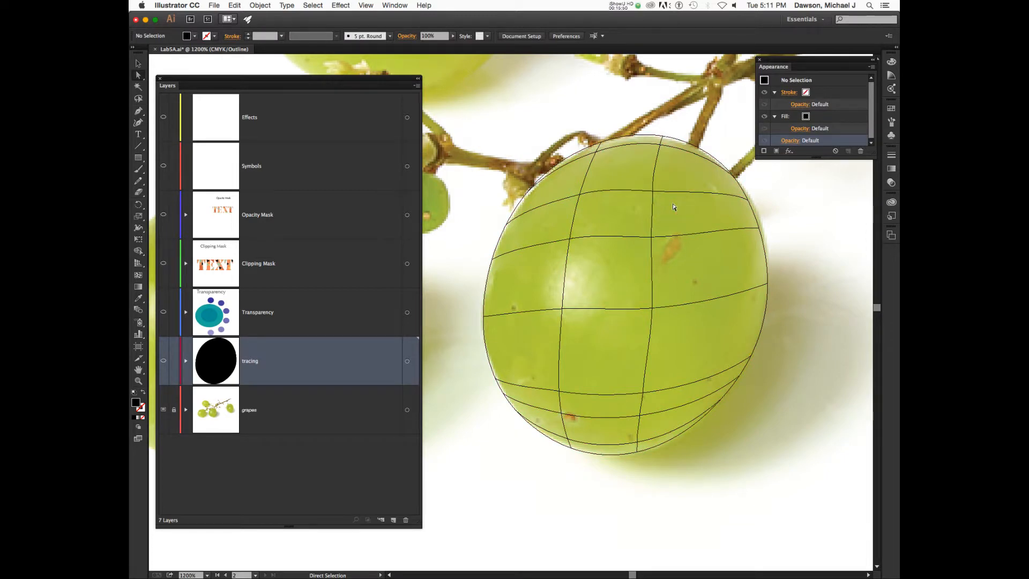
Toggle between full preview and Outline view using Cmd+Y and the View menu.
key(super+y)
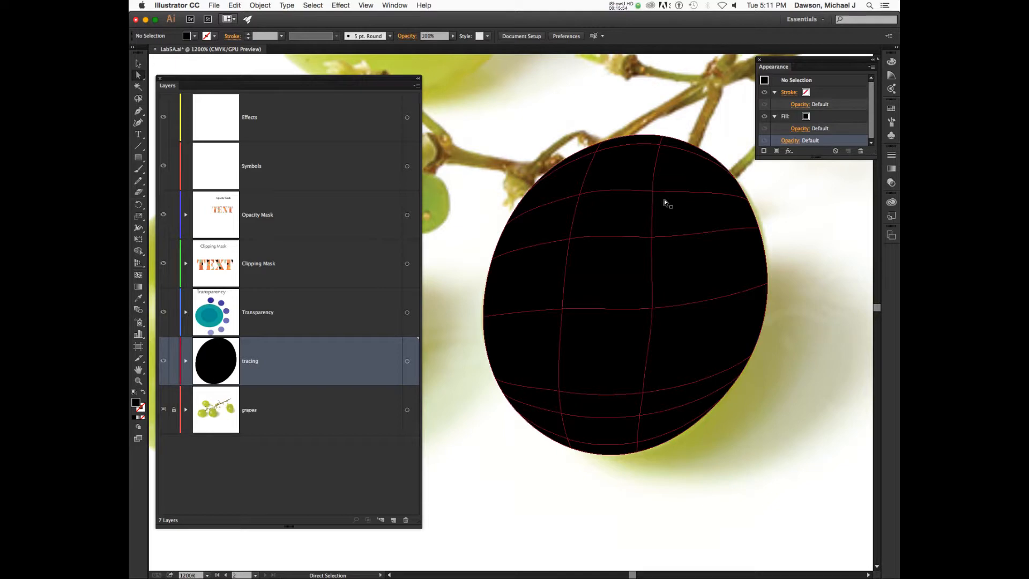
click(392, 8)
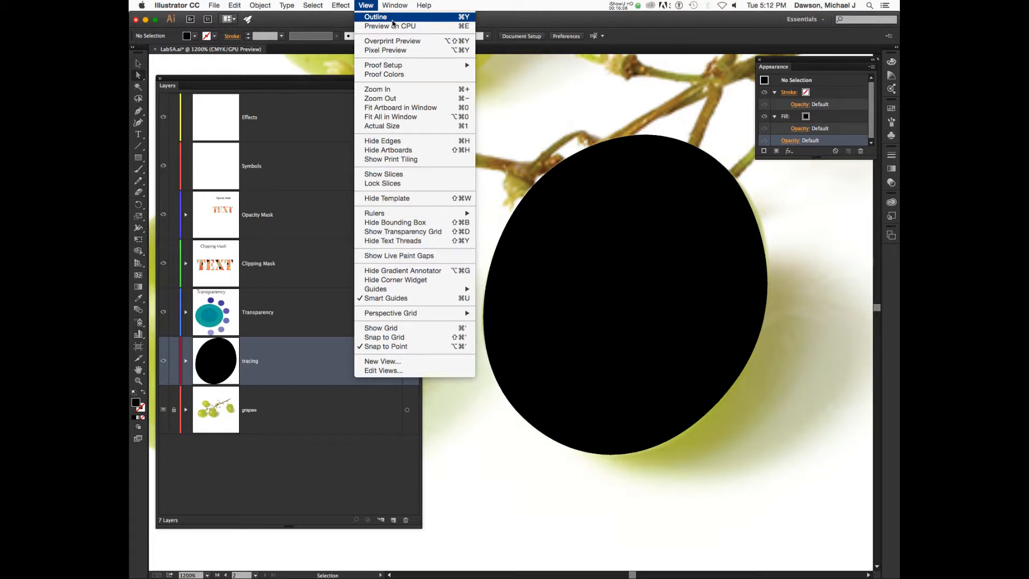
click(393, 21)
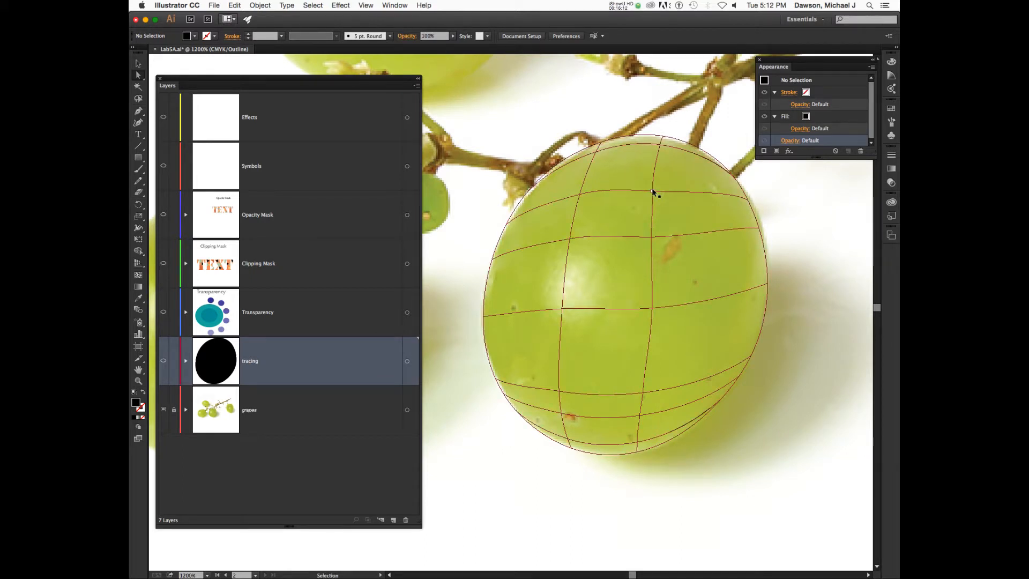
key(super+y)
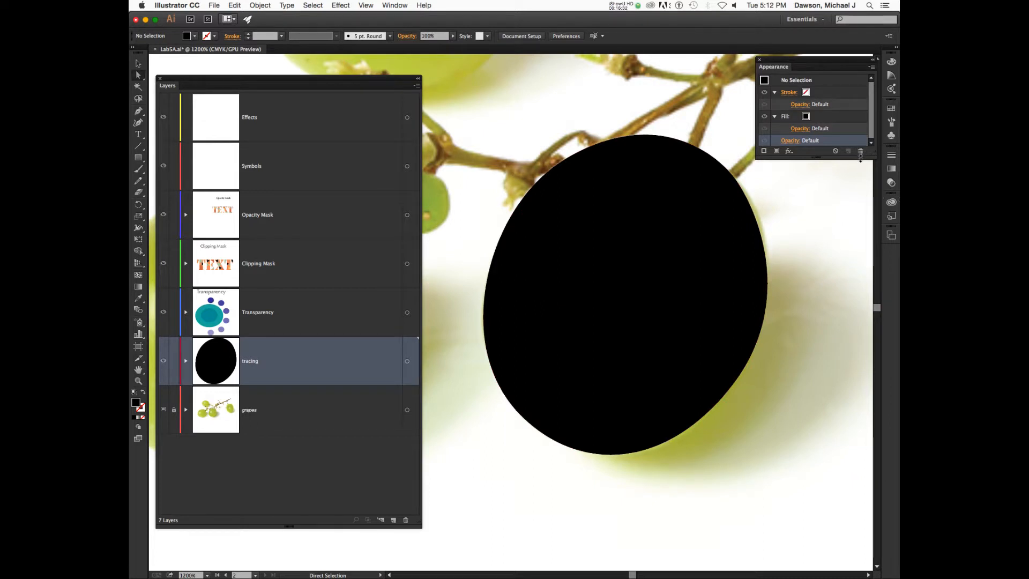
Enlarge the Appearance panel and select the mesh's Fill attribute.
drag(848, 157, 849, 199)
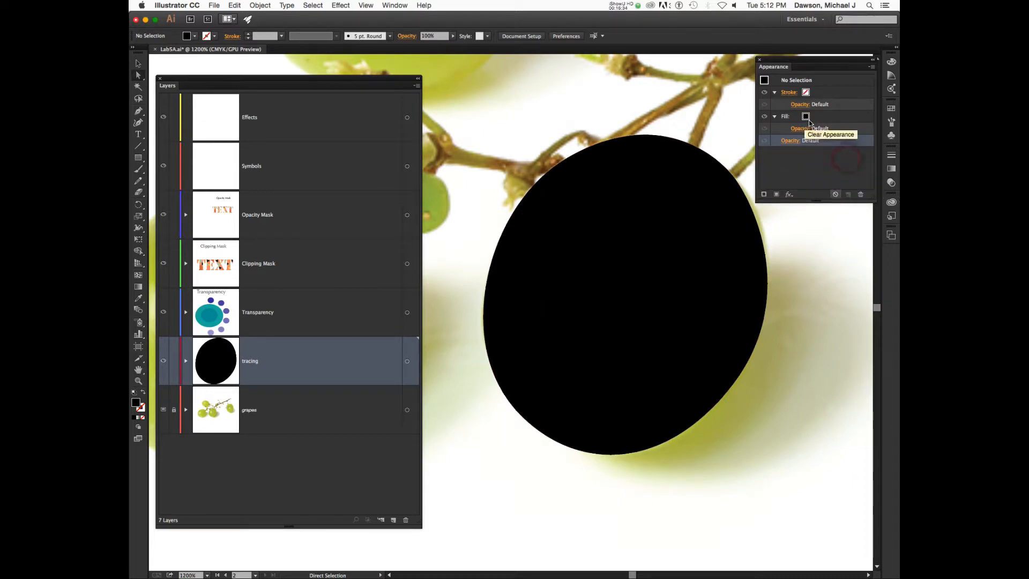
click(831, 95)
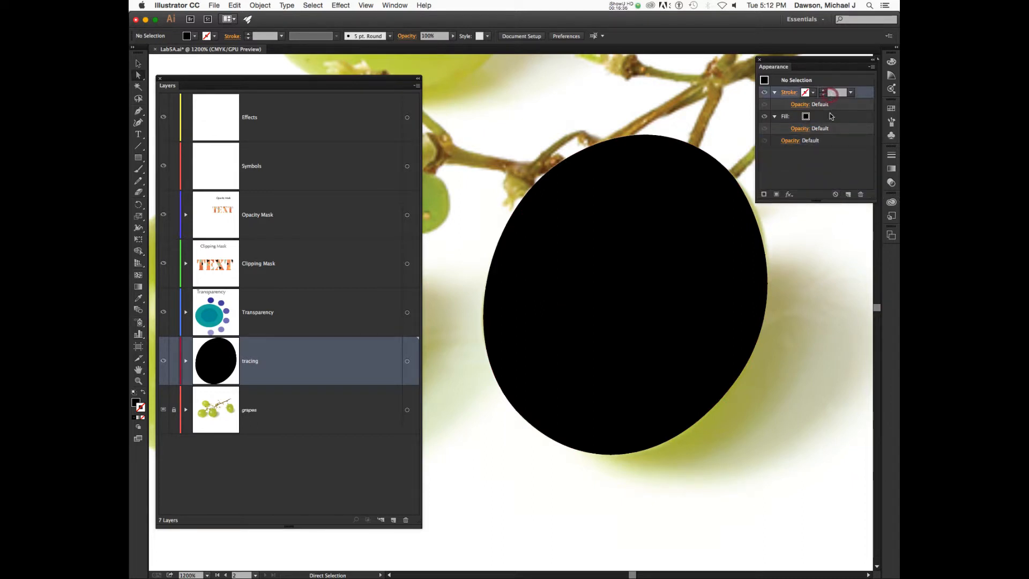
click(829, 115)
click(829, 114)
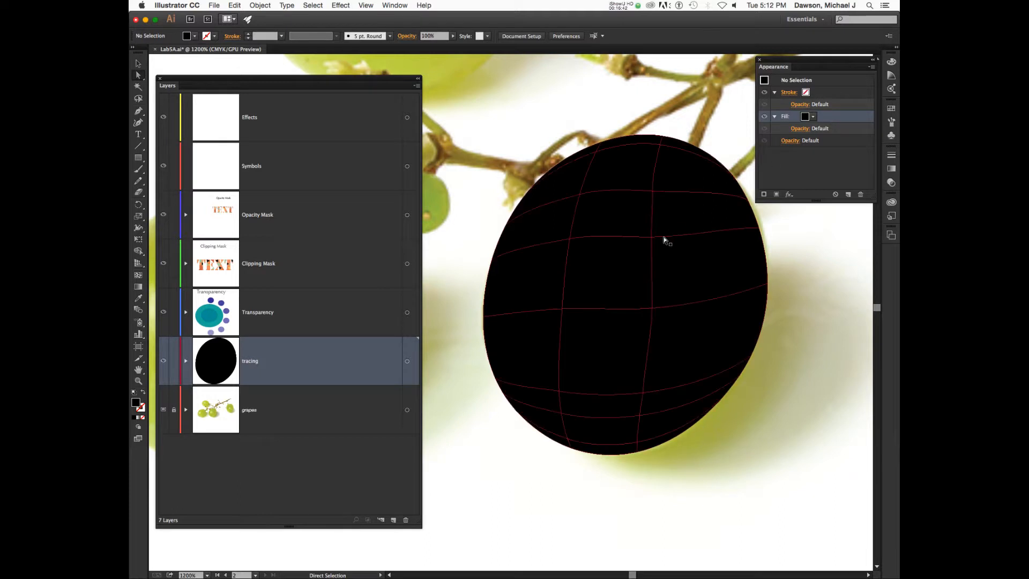
Select the mesh point above centre and nudge it right along the grape's edge, checking preview.
click(664, 237)
click(653, 237)
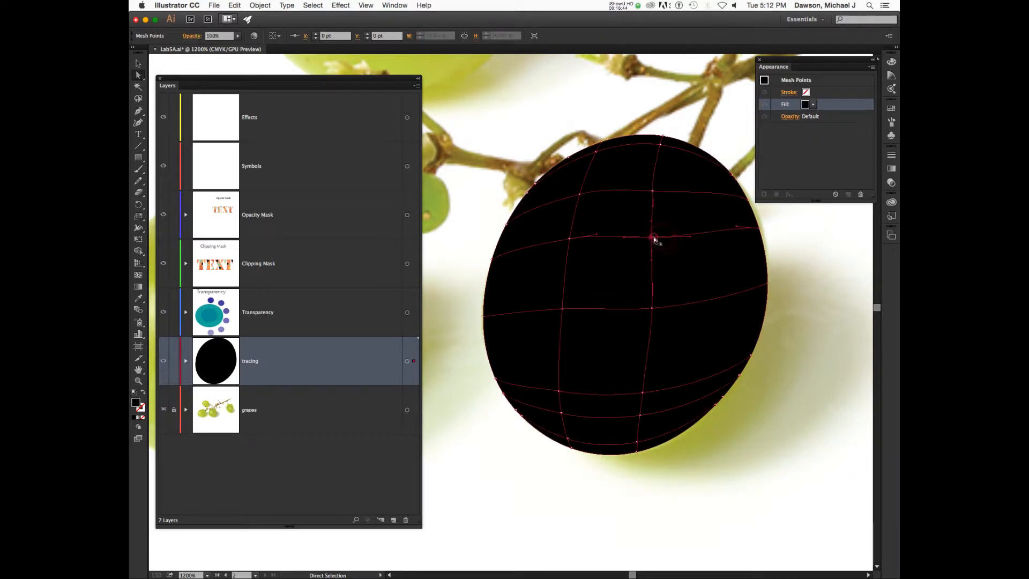
click(653, 192)
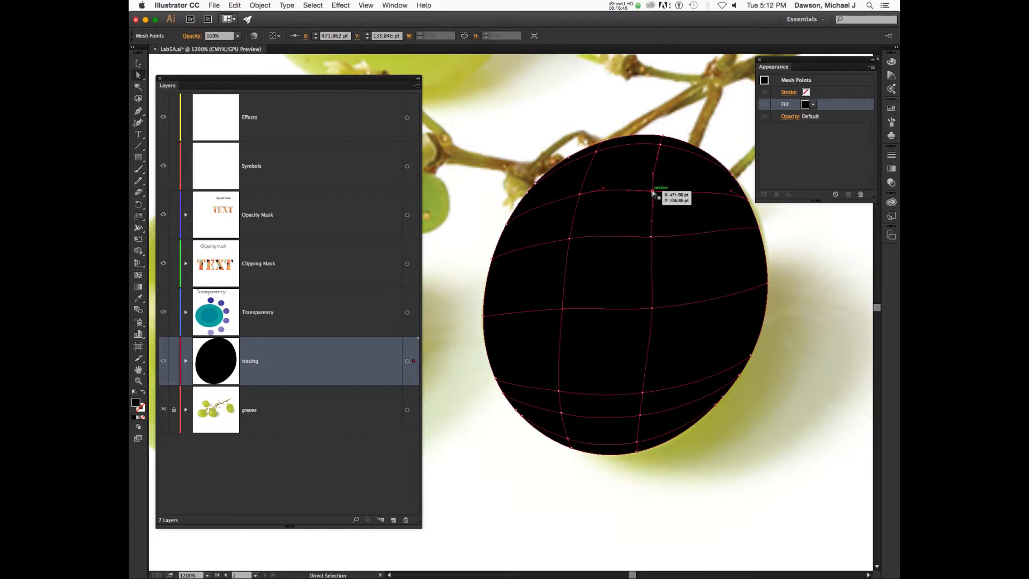
key(v)
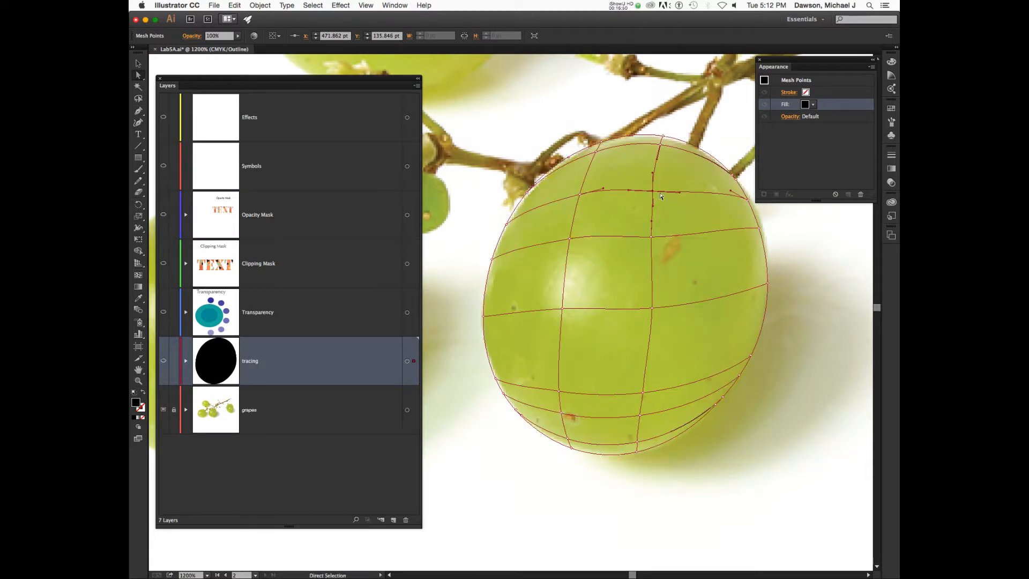
drag(653, 191, 653, 193)
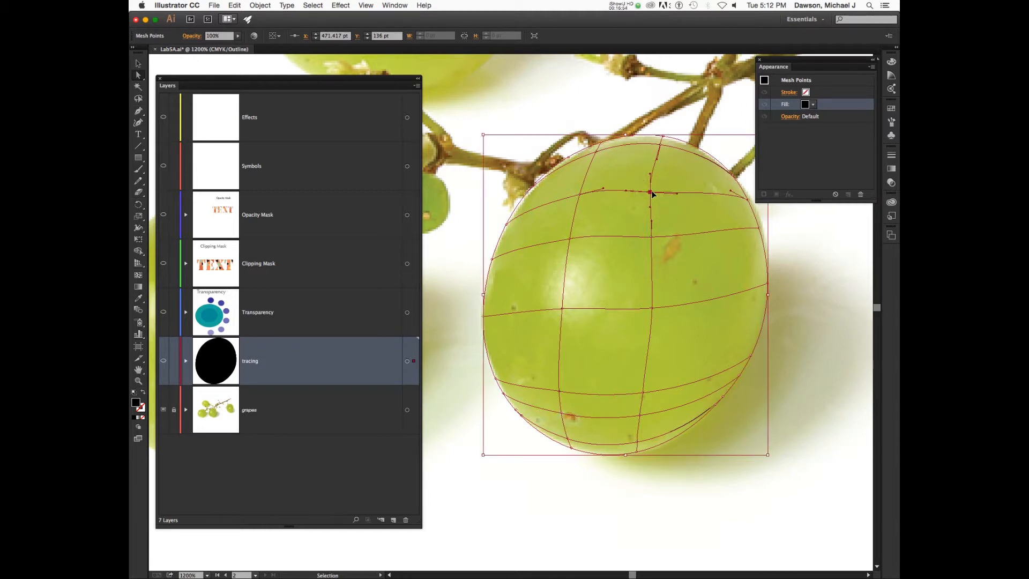
key(super+y)
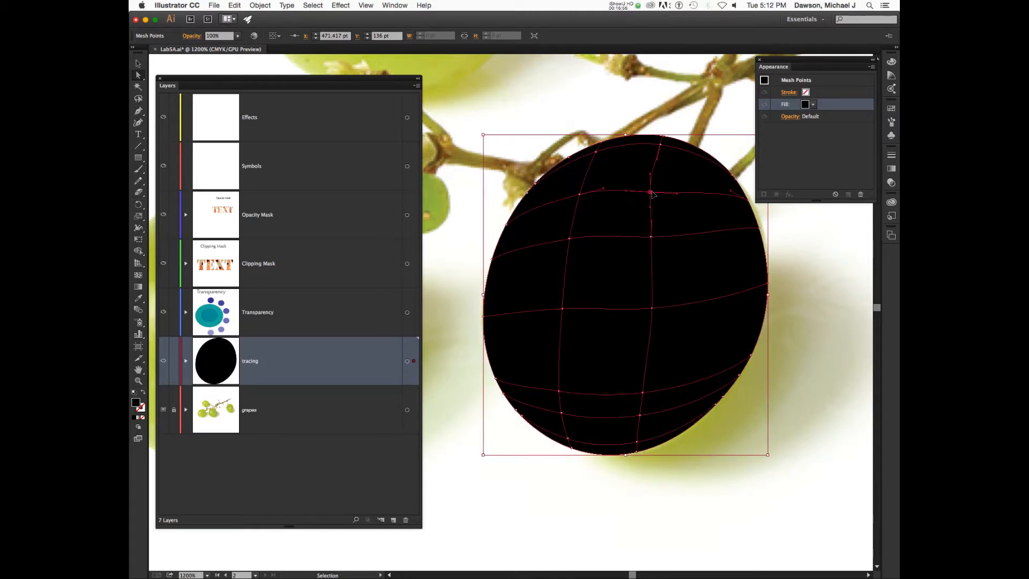
key(super+y)
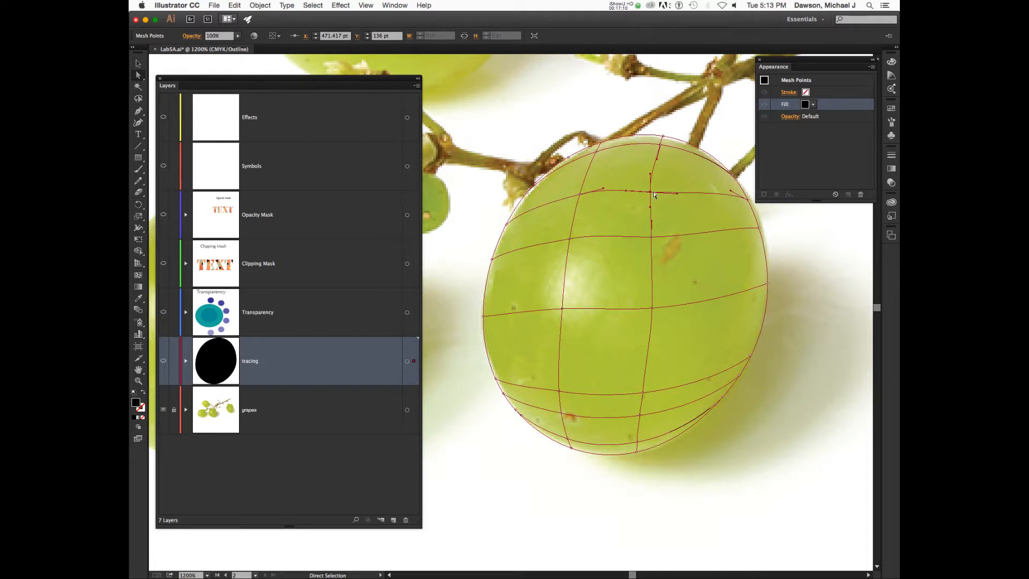
drag(650, 192, 658, 191)
Select the Mesh Points entry in Appearance and nudge the top point slightly up-left.
click(825, 85)
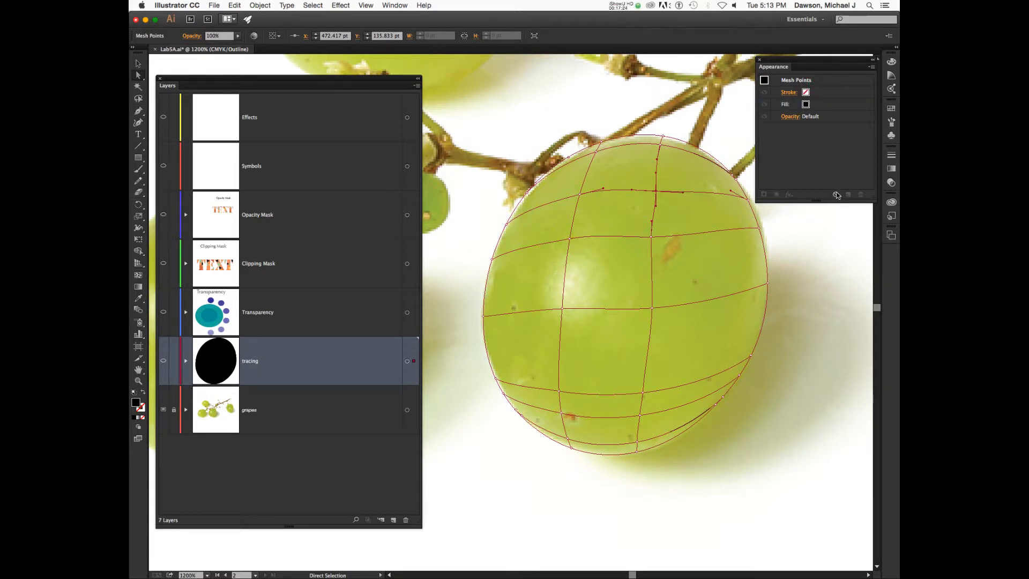
click(835, 194)
click(827, 171)
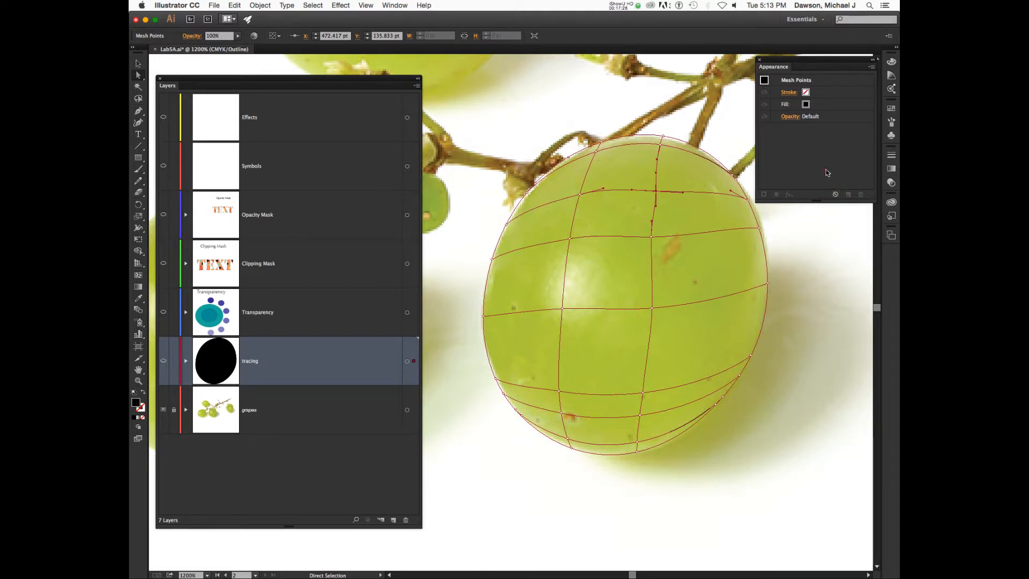
click(777, 80)
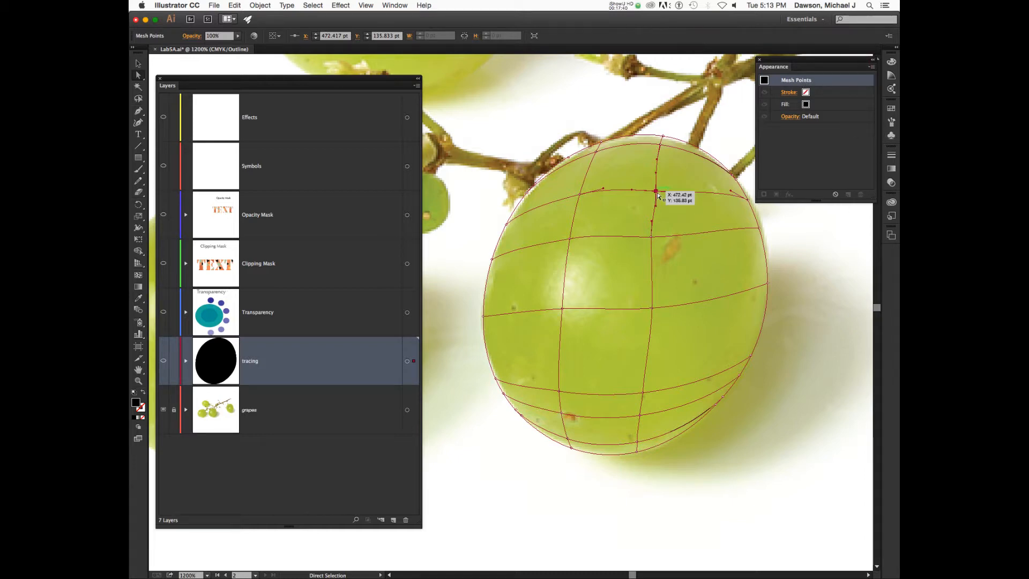
drag(656, 191, 655, 187)
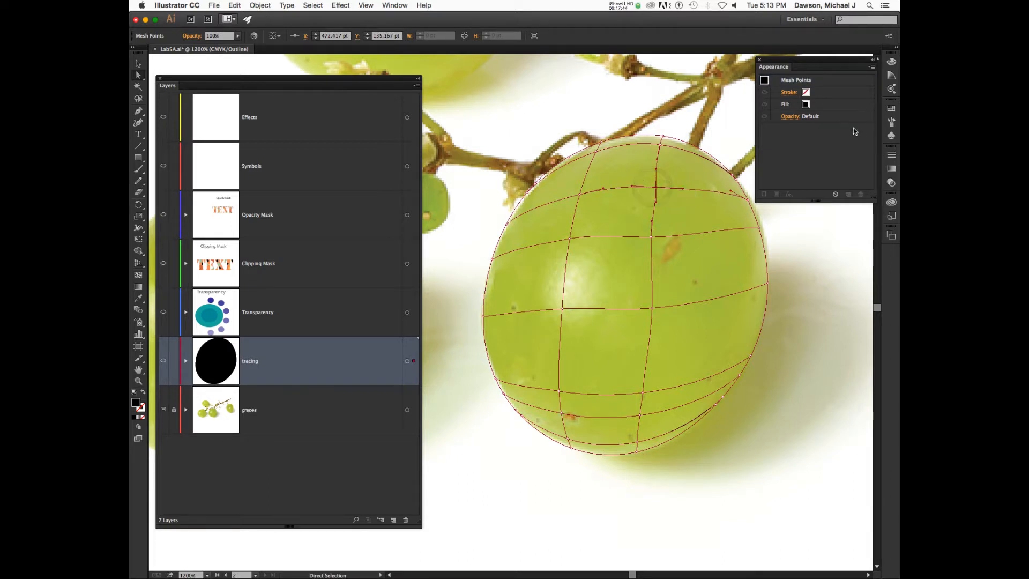
Check the docked panels and open the Color panel from the Window menu.
click(892, 122)
click(892, 123)
click(891, 136)
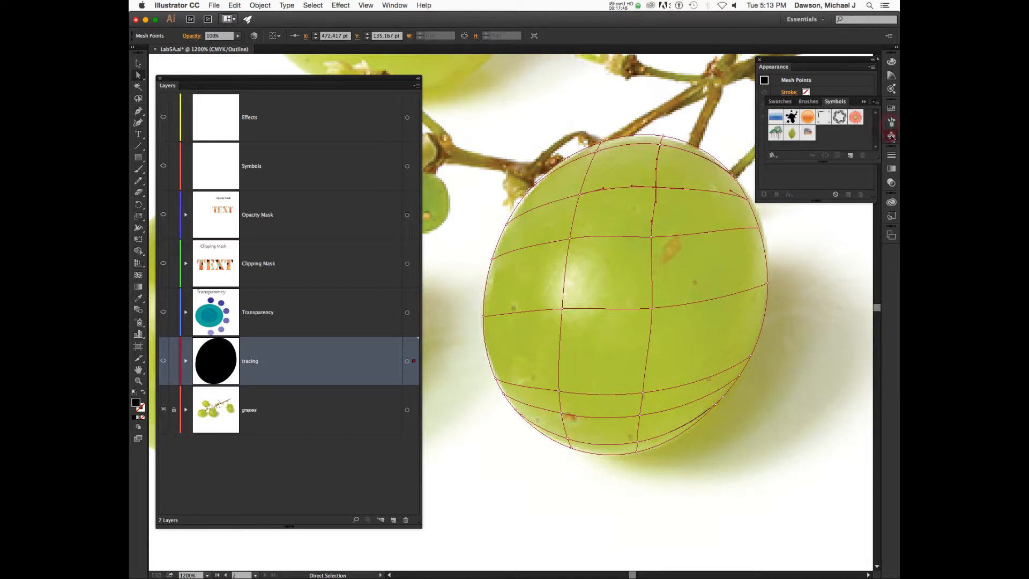
click(892, 137)
click(891, 184)
click(891, 184)
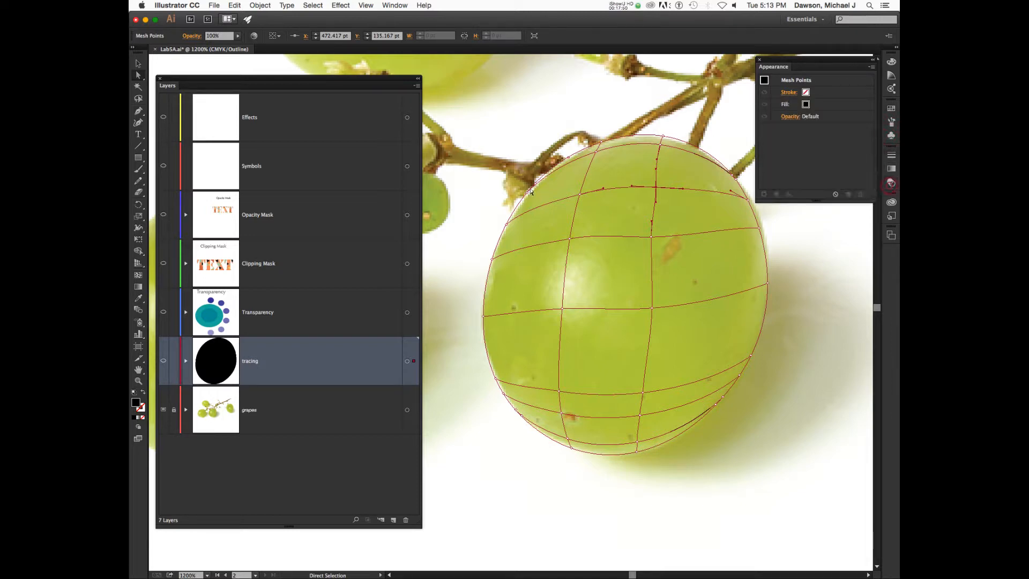
click(387, 5)
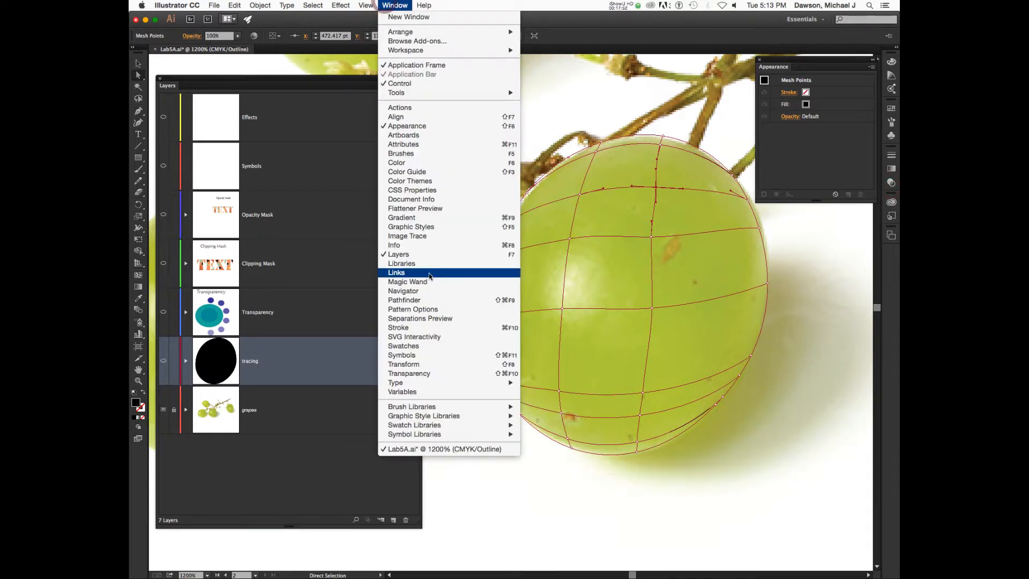
click(461, 163)
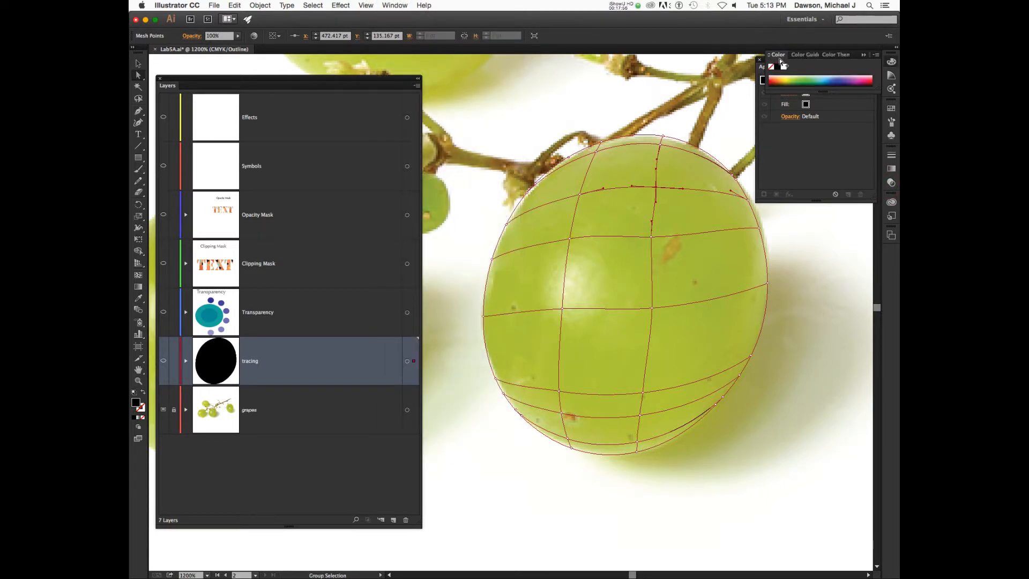
click(639, 156)
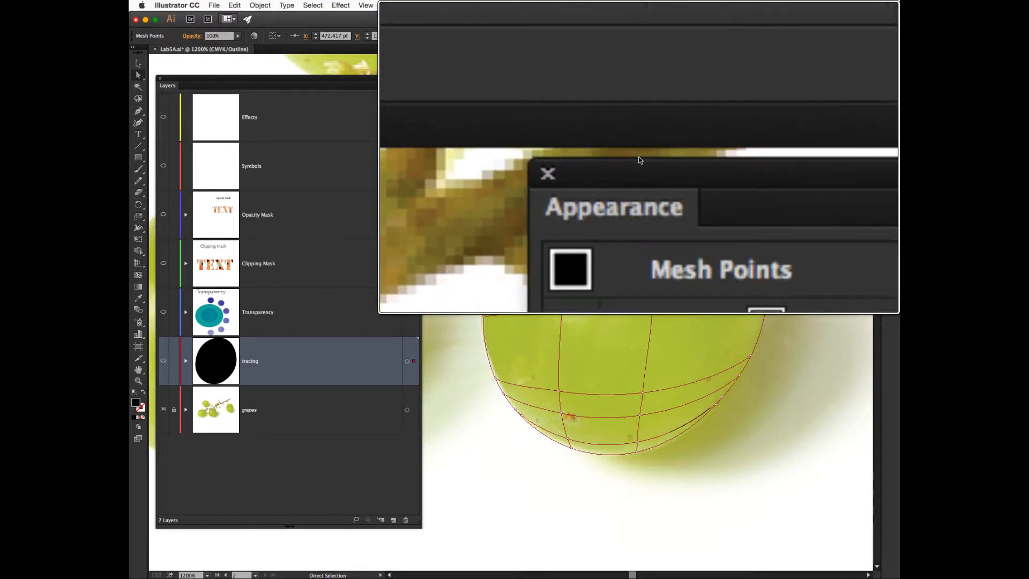
key(alt+super+8)
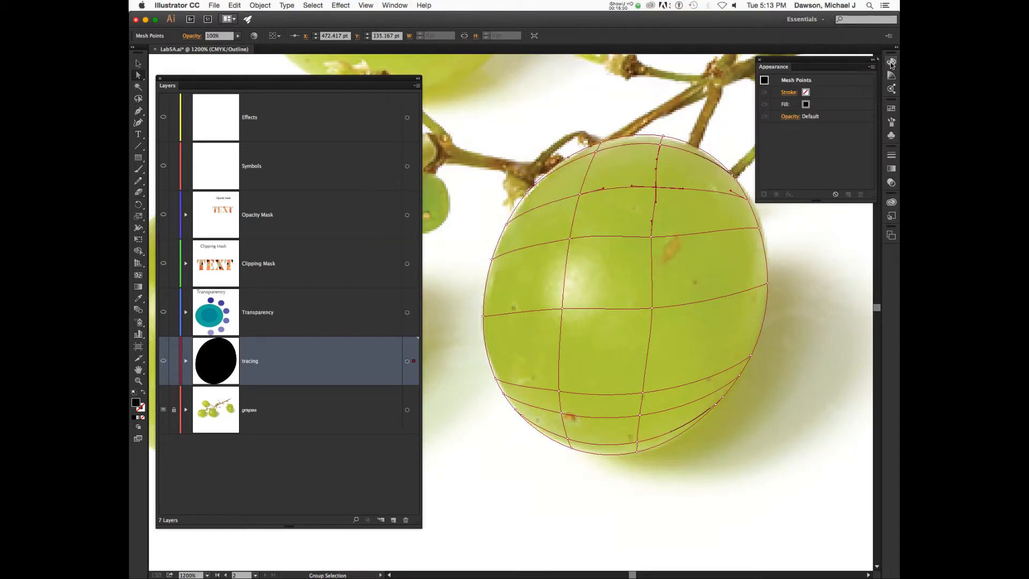
click(892, 62)
click(779, 56)
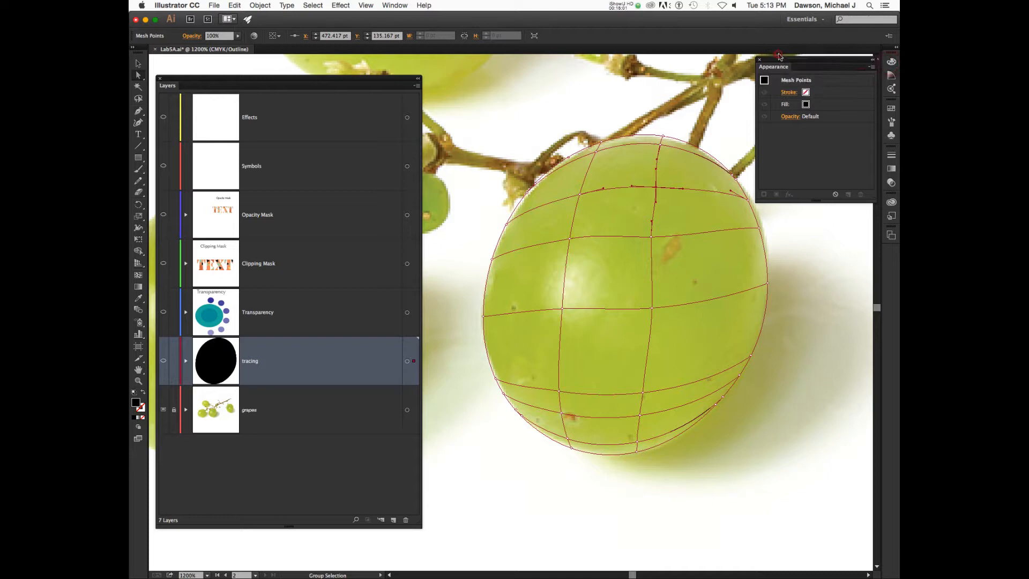
click(892, 61)
Float the Color panel with its CMYK sliders and line up Appearance beside it near the top right.
drag(778, 55, 736, 303)
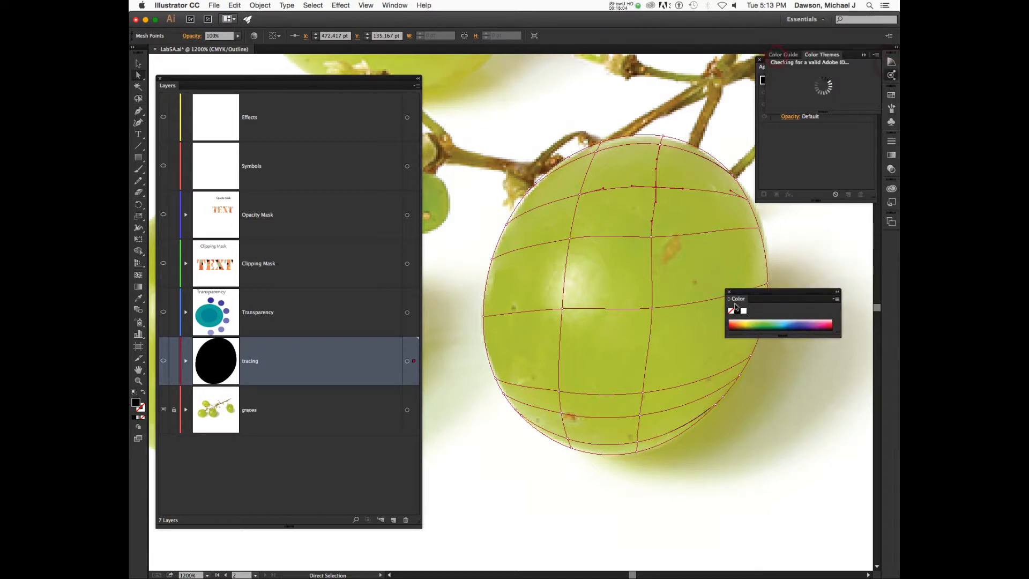
click(738, 301)
click(738, 301)
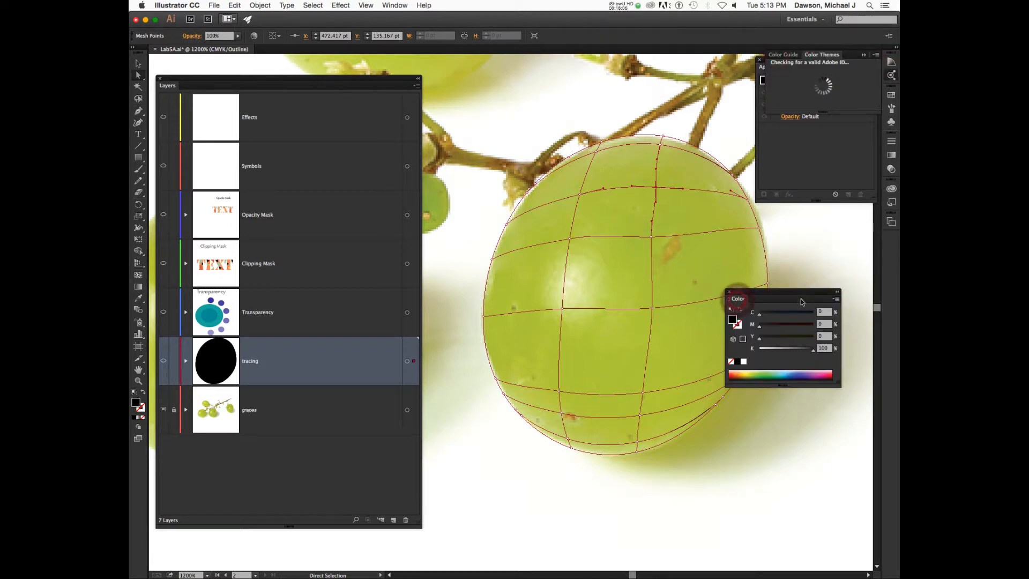
drag(738, 301, 771, 238)
click(892, 76)
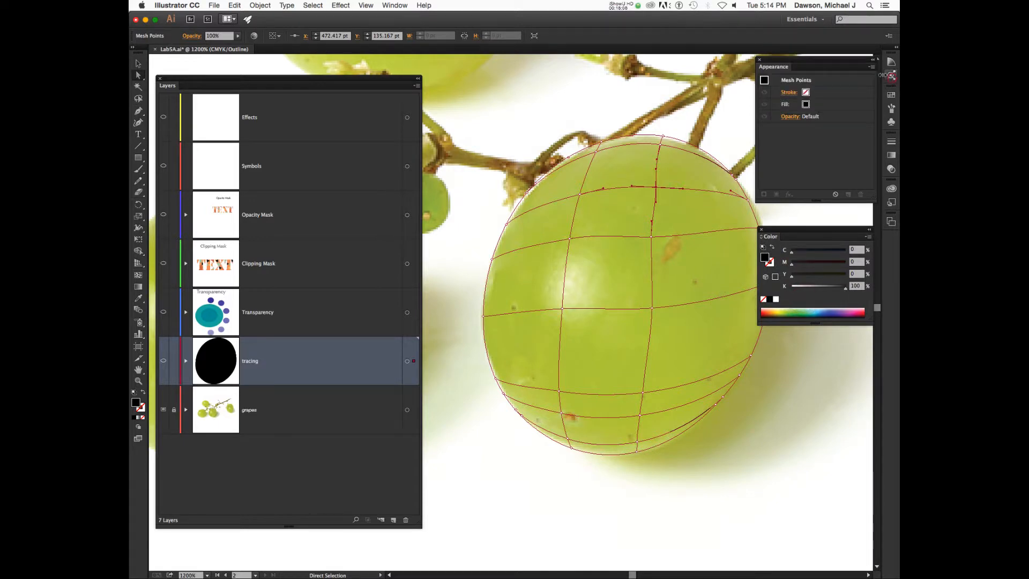
drag(794, 67, 783, 38)
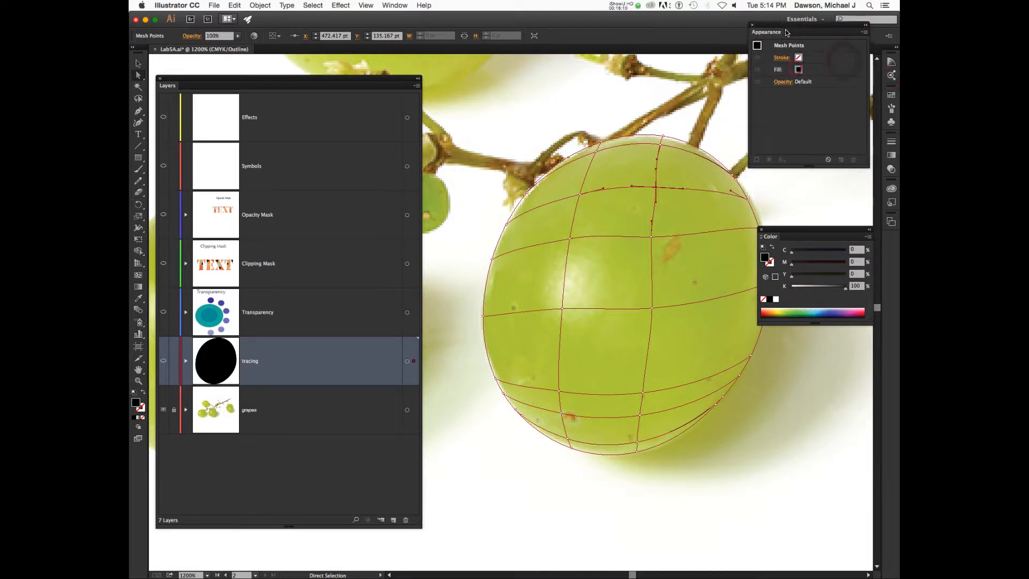
drag(819, 235, 813, 181)
drag(810, 39, 820, 39)
drag(808, 179, 818, 182)
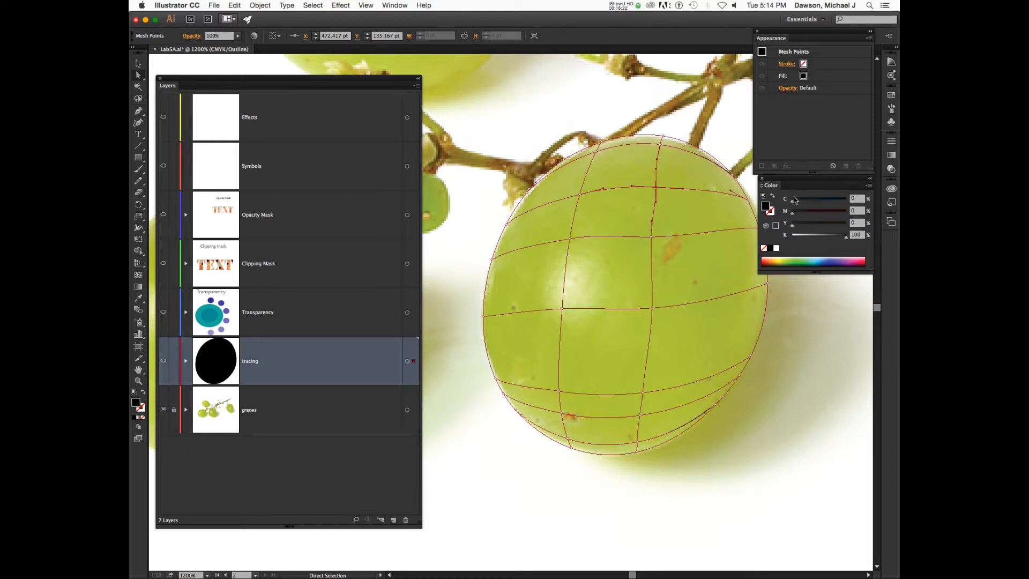
Change the Color panel's colour sliders from CMYK to HSB.
click(869, 186)
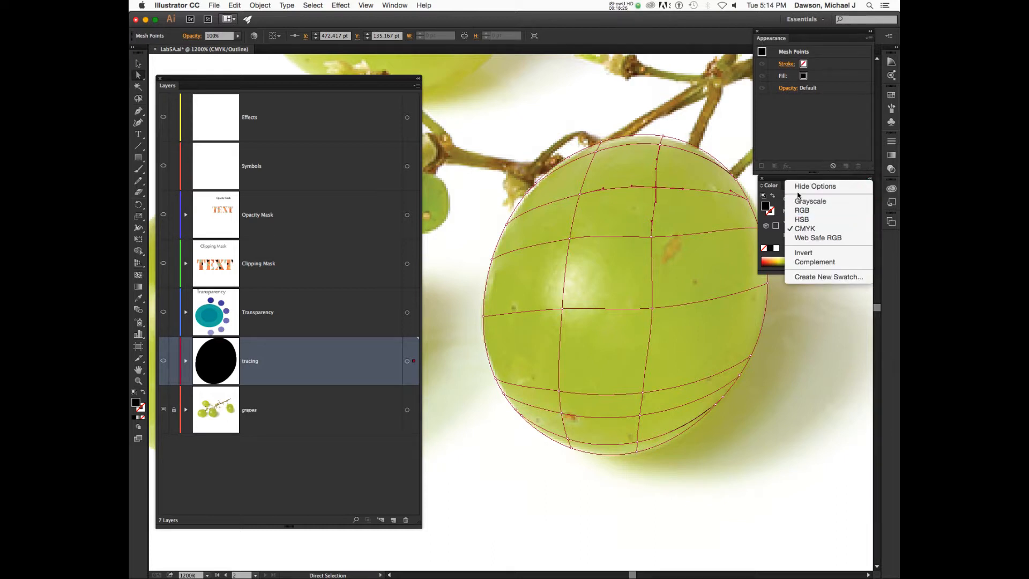
click(780, 188)
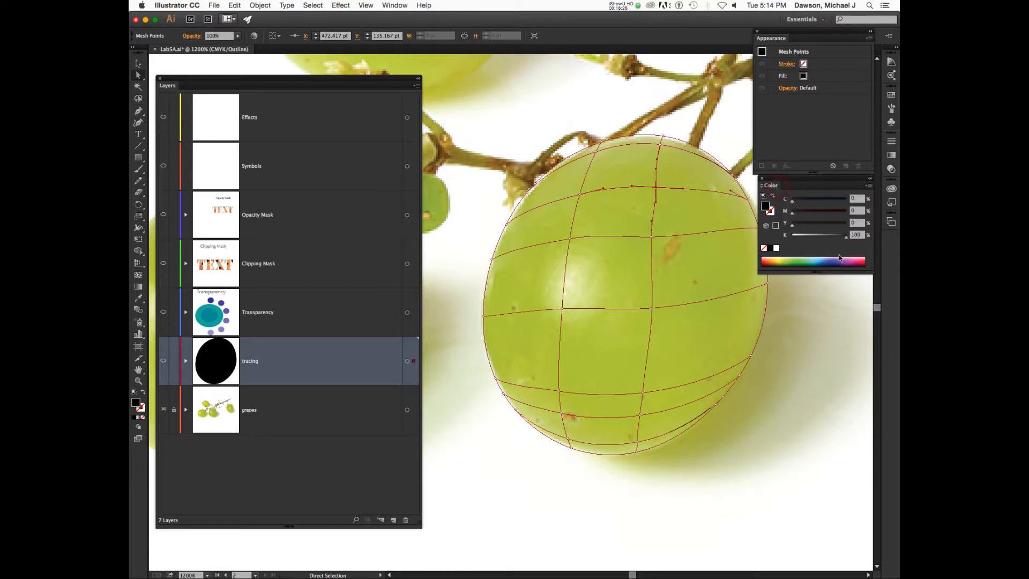
click(870, 188)
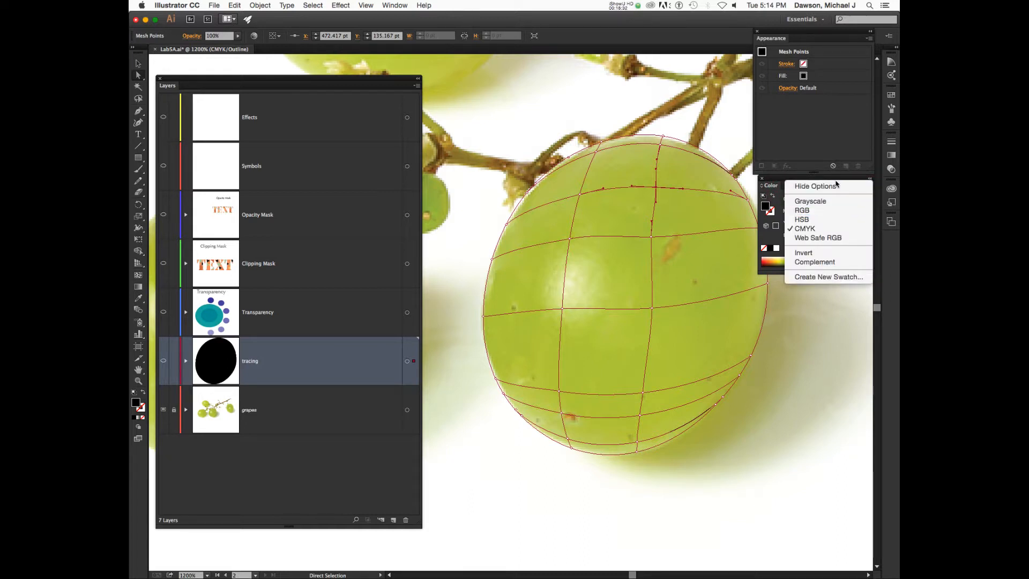
click(818, 167)
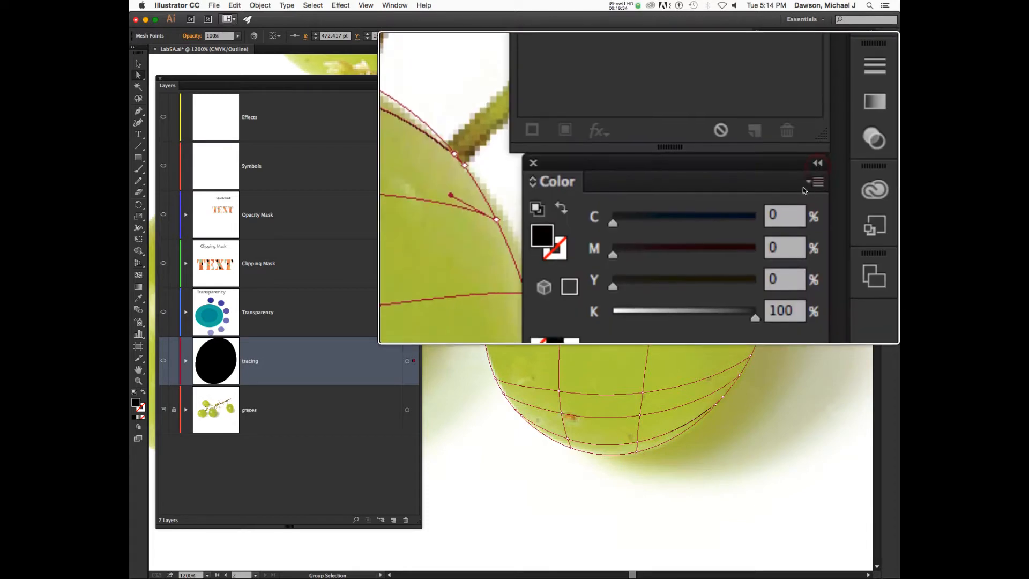
click(870, 186)
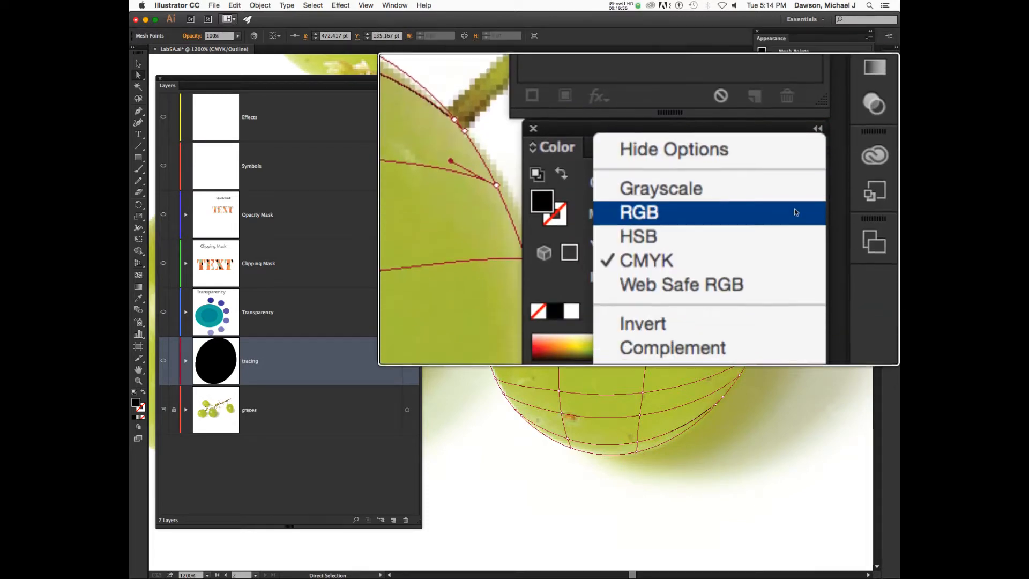
click(857, 217)
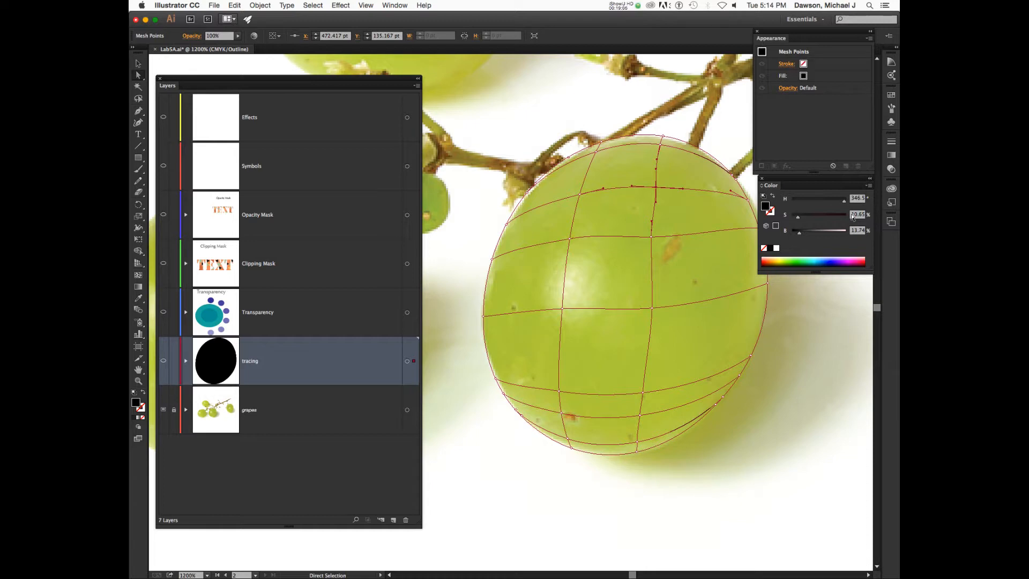
Select the mesh point at the grape's top centre, then switch to the Mesh tool.
click(656, 187)
click(656, 188)
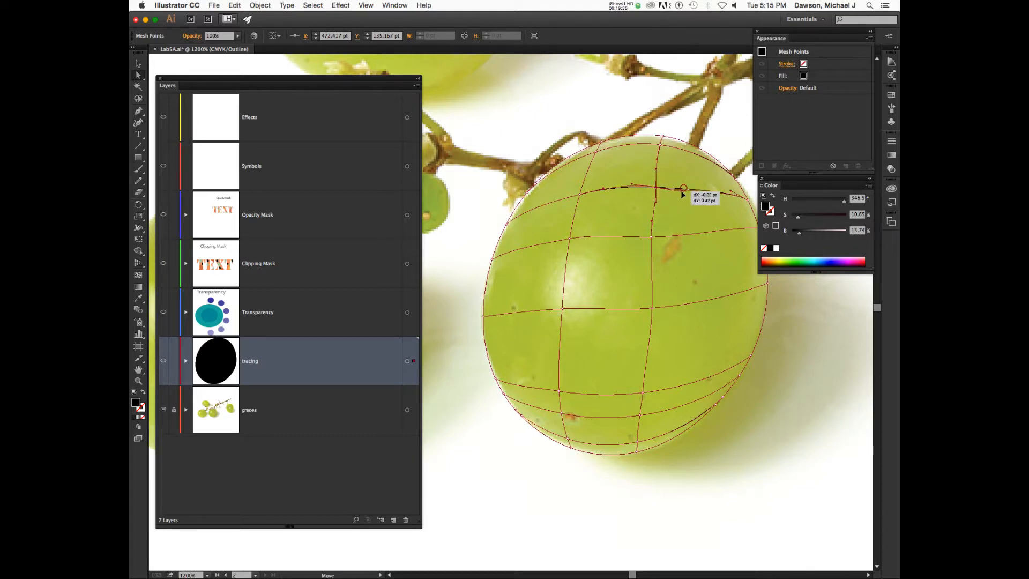
click(683, 189)
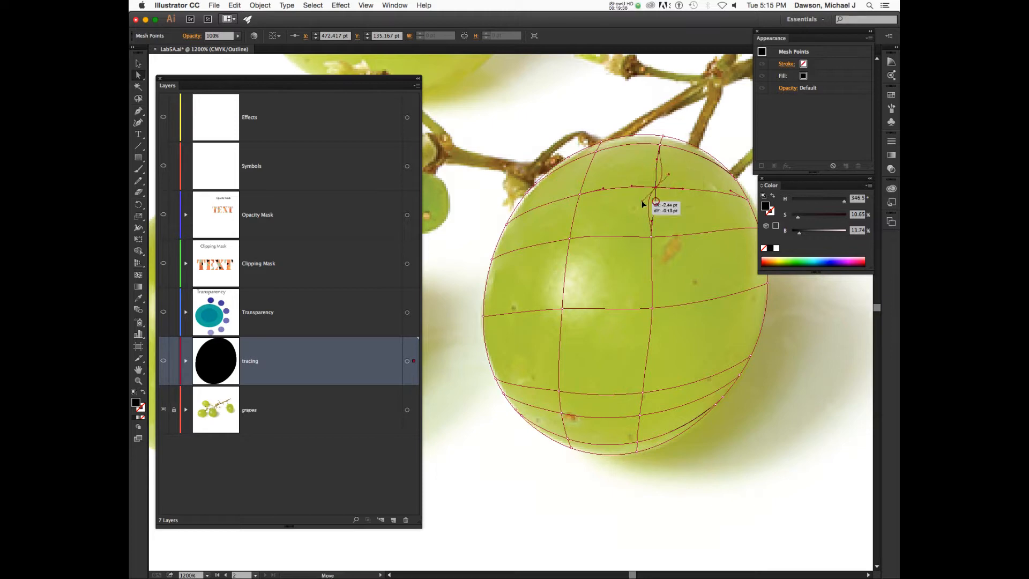
click(656, 201)
click(655, 188)
click(579, 194)
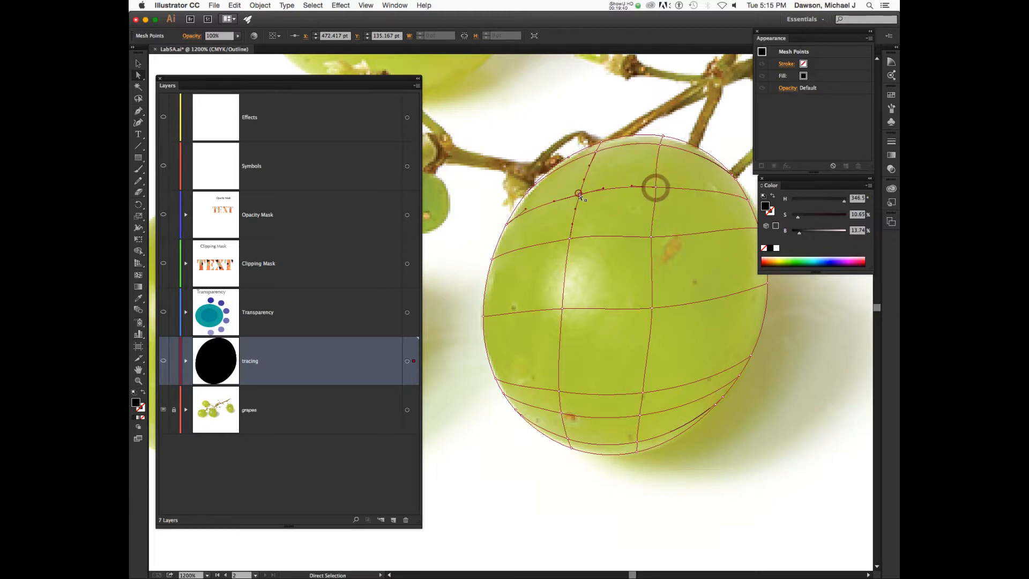
click(656, 188)
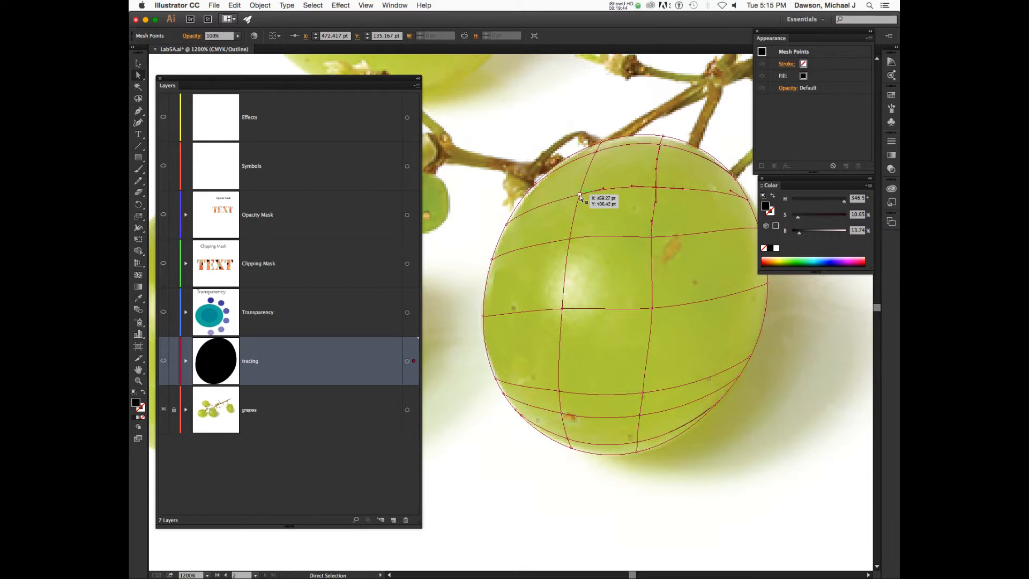
key(u)
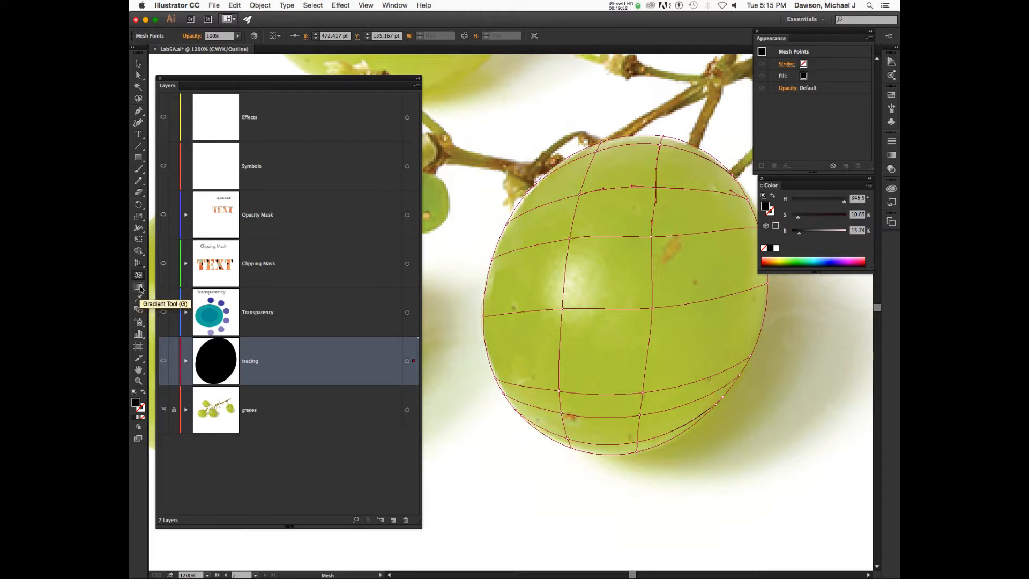
Fill the top-centre mesh point with grape green sampled from the photo, previewing with Cmd+Y.
click(655, 187)
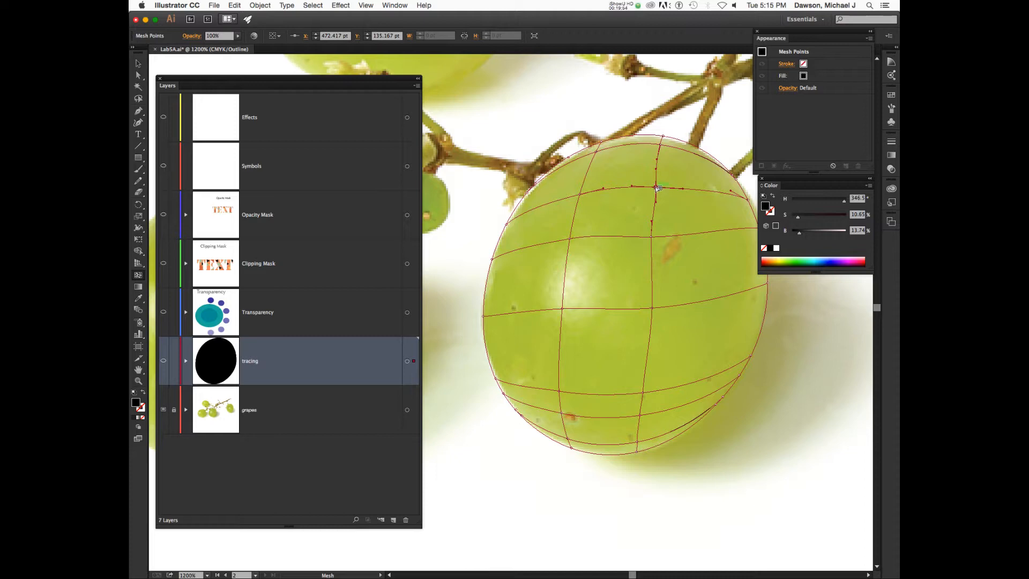
key(i)
click(661, 184)
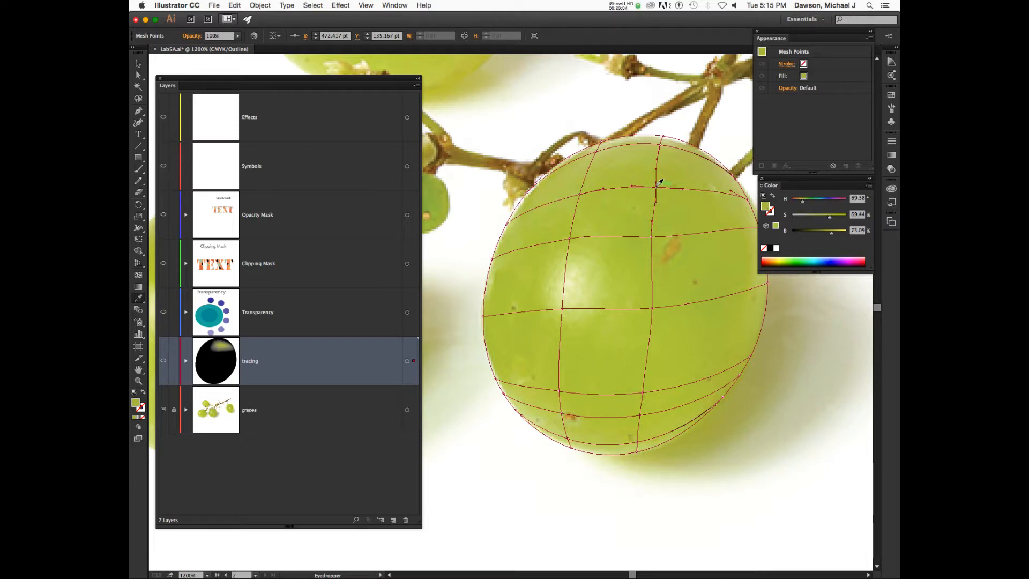
key(super+y)
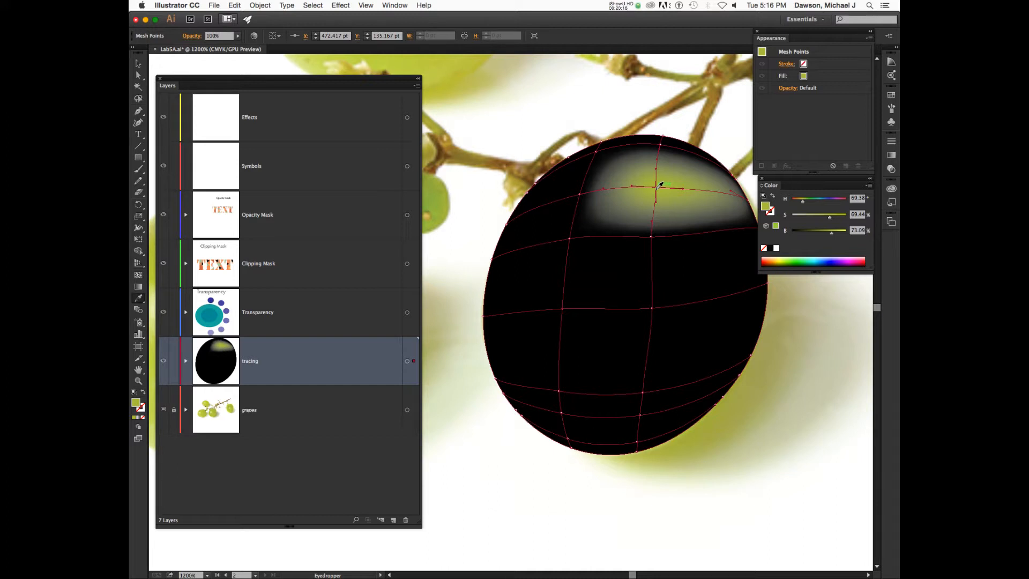
key(super+y)
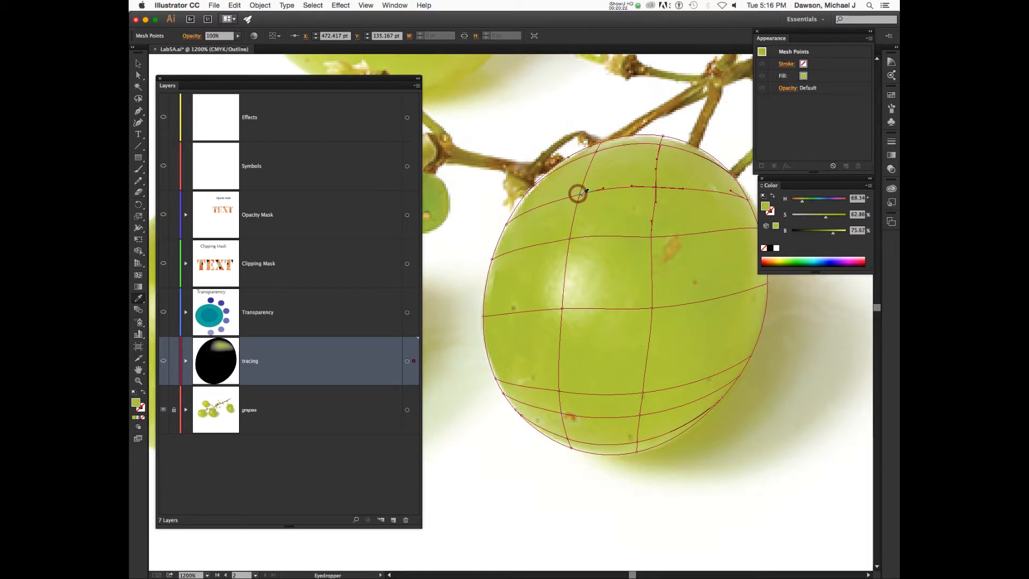
Fill the upper-left mesh point with grape green sampled from the photo.
key(super)
click(656, 188)
key(super)
click(580, 197)
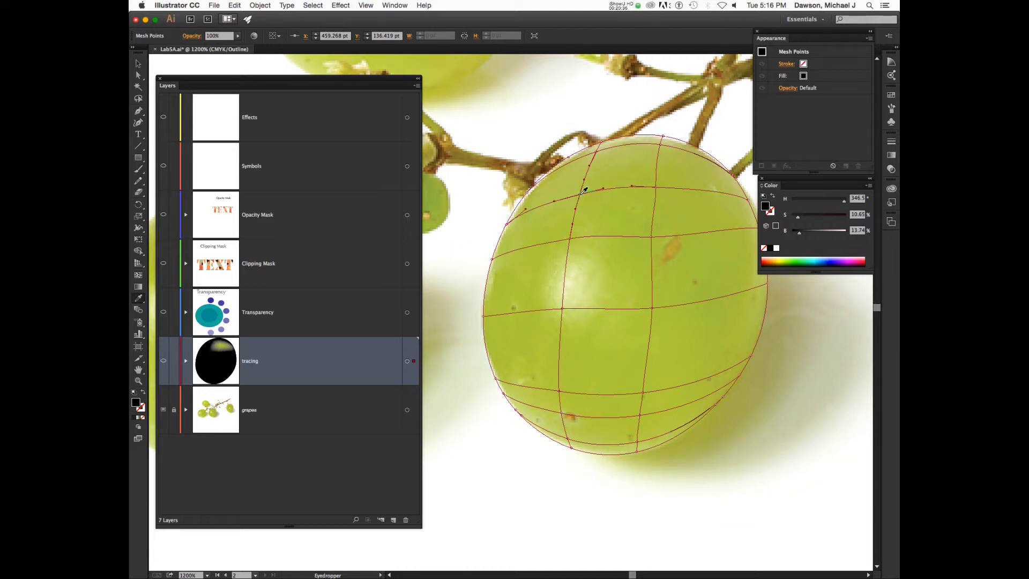
click(583, 192)
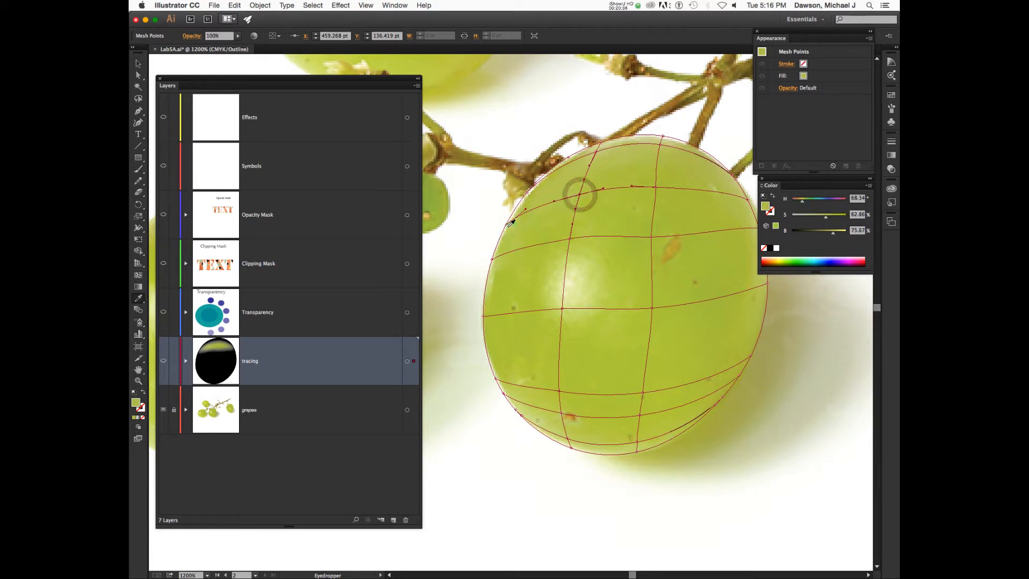
Zoom in on the grape's upper-left edge.
key(z)
scroll(505, 229, up, 10)
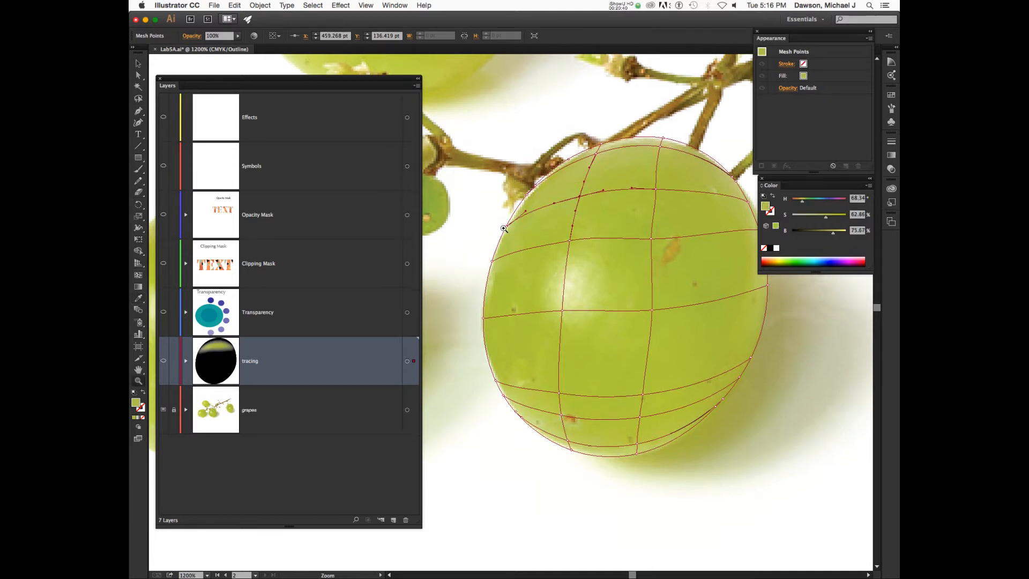
scroll(505, 230, down, 20)
scroll(505, 229, up, 10)
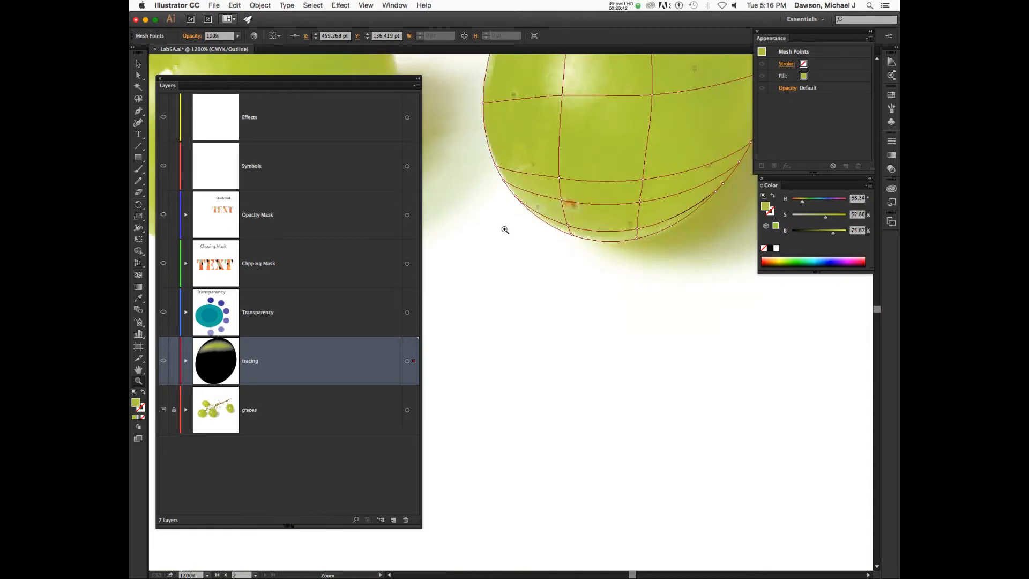
key(alt+super+8)
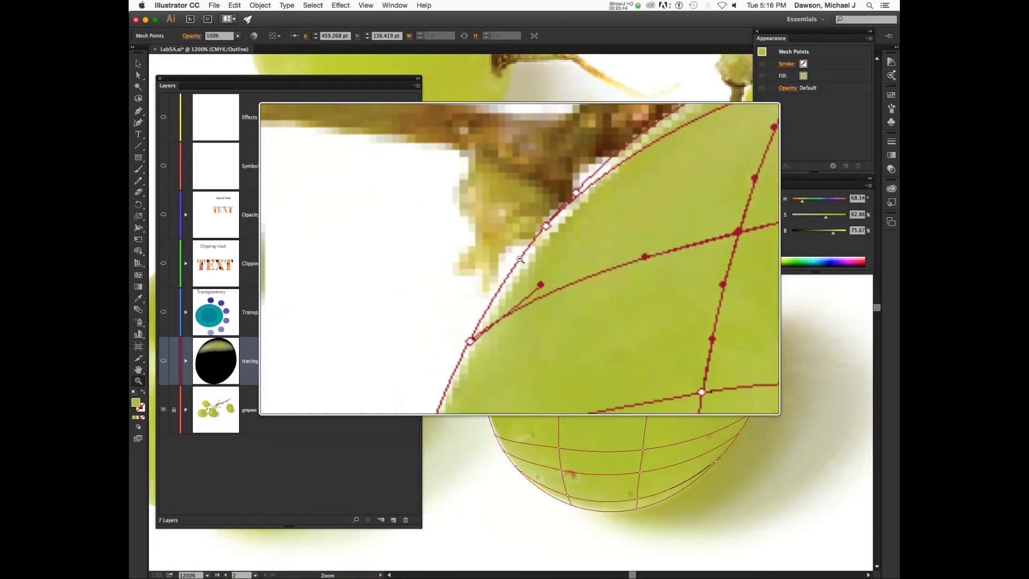
click(505, 280)
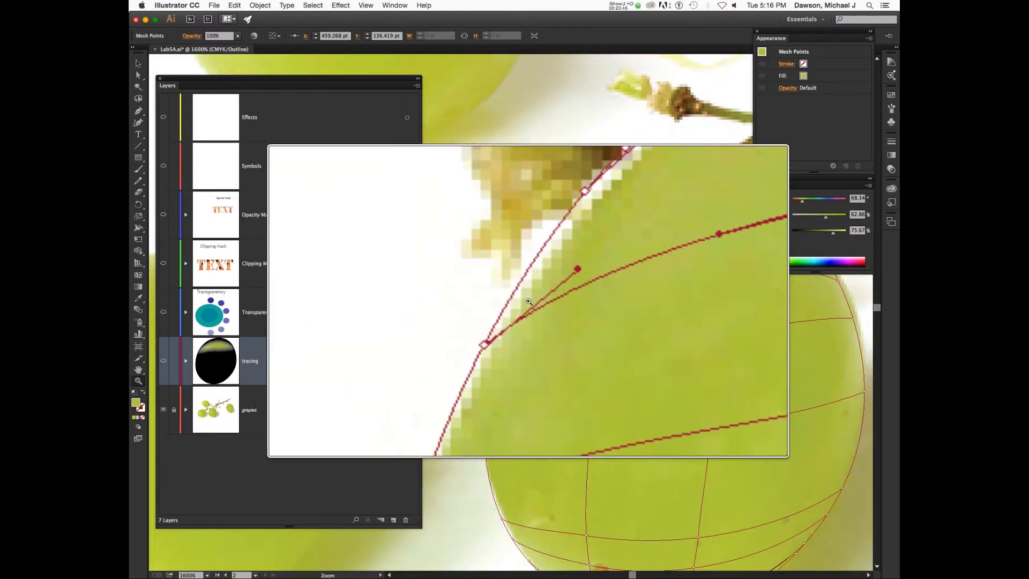
Fill the edge mesh point with a pale yellow-green sampled from the photo.
key(a)
click(516, 311)
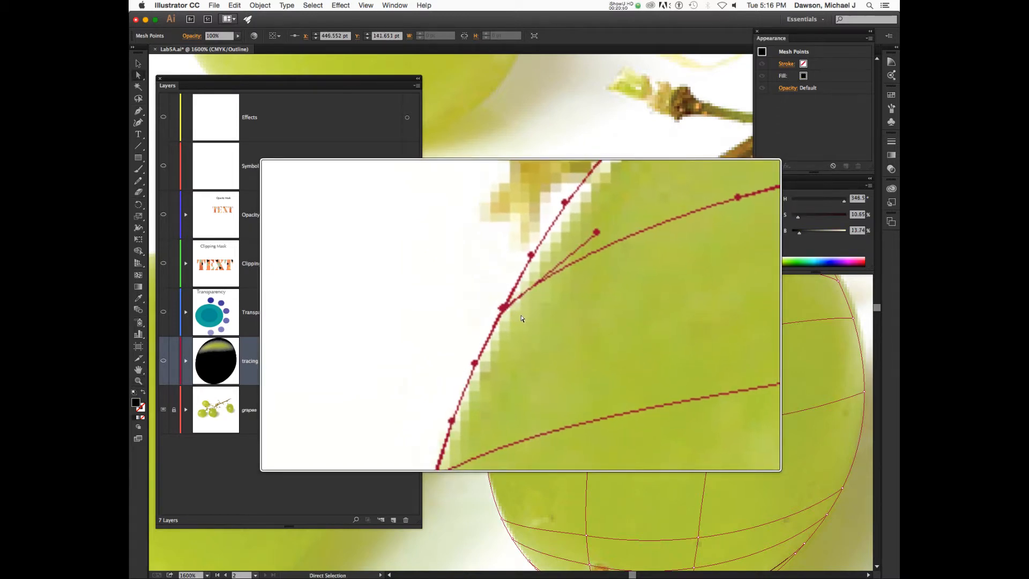
key(i)
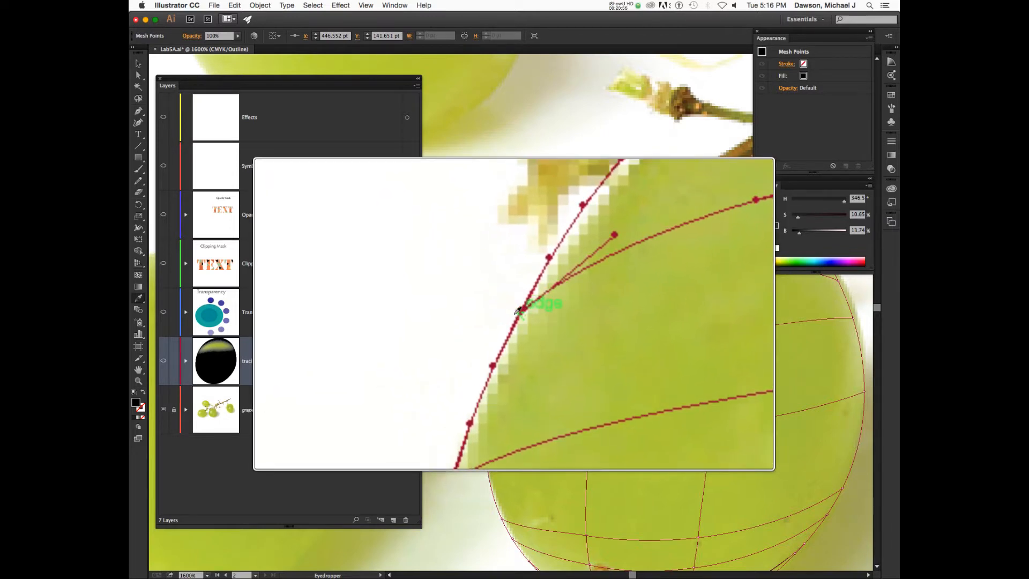
click(533, 311)
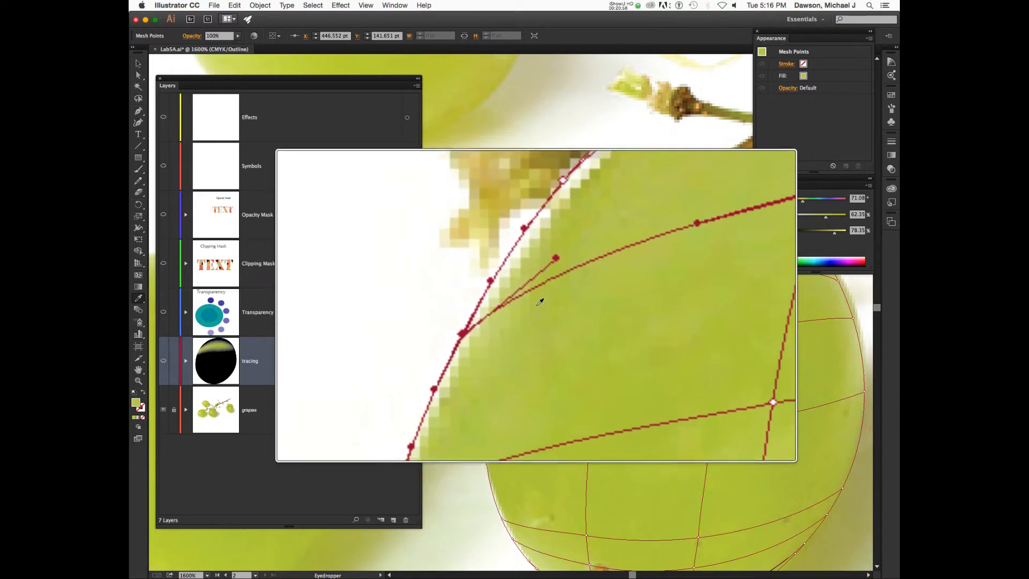
key(a)
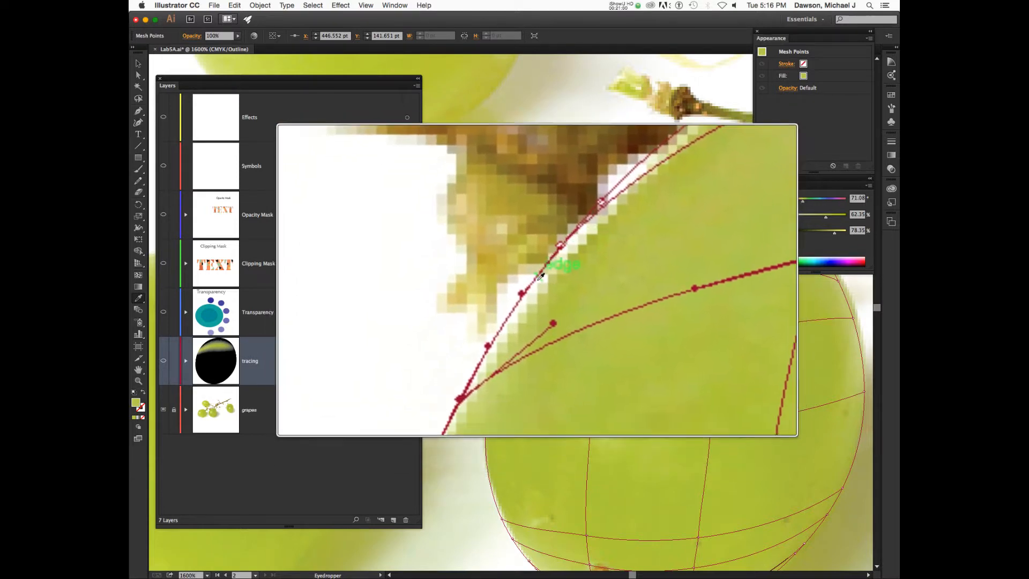
super+click(533, 287)
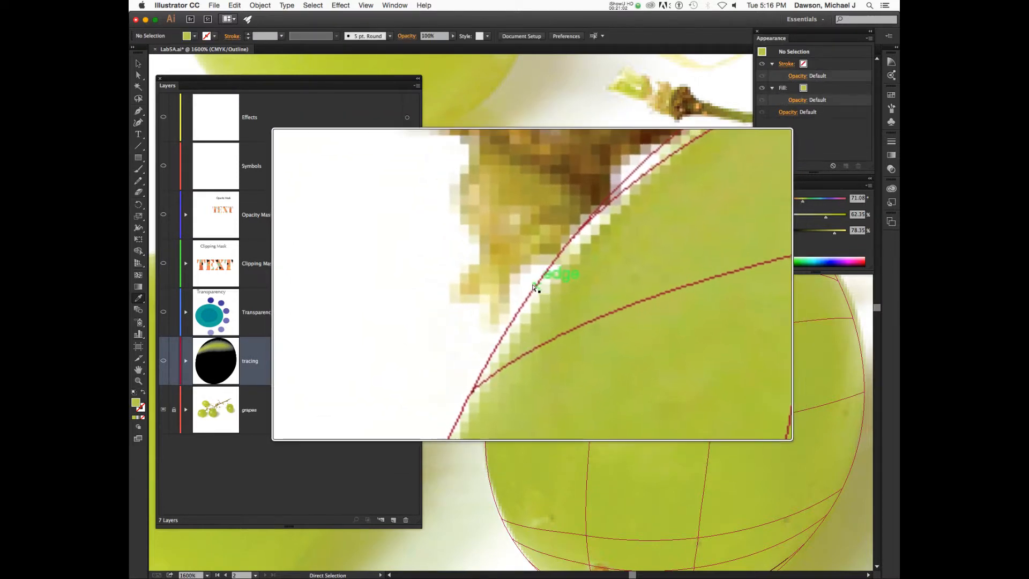
click(534, 288)
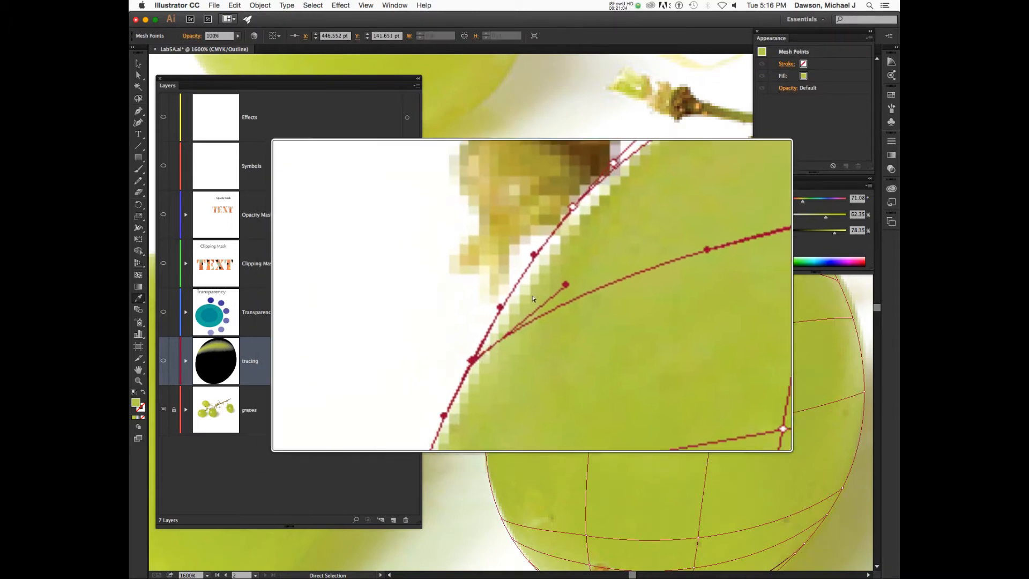
click(526, 296)
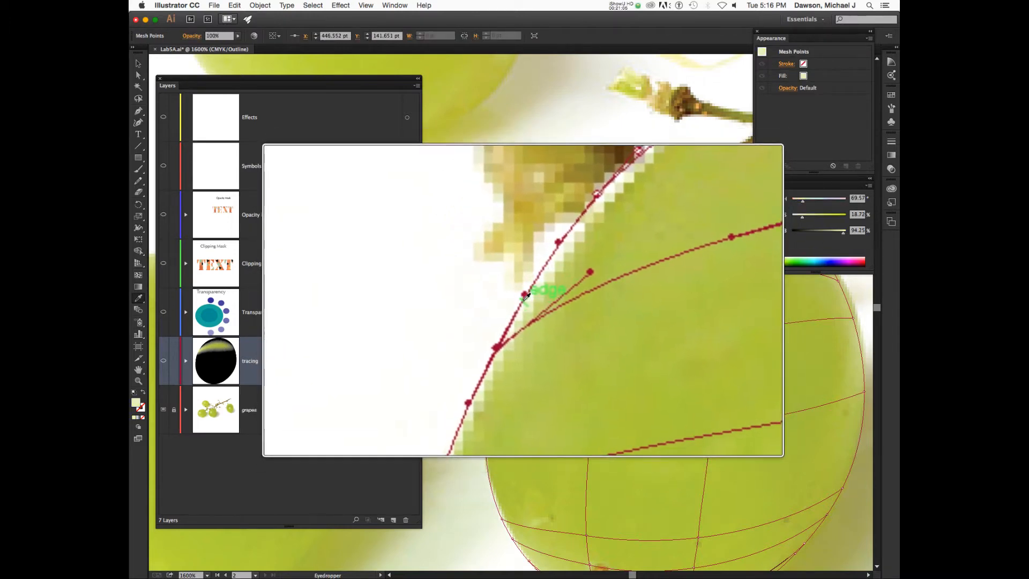
Pull the mesh anchor by the stem onto the grape outline and fill it with near-white sampled colour.
drag(524, 299, 543, 288)
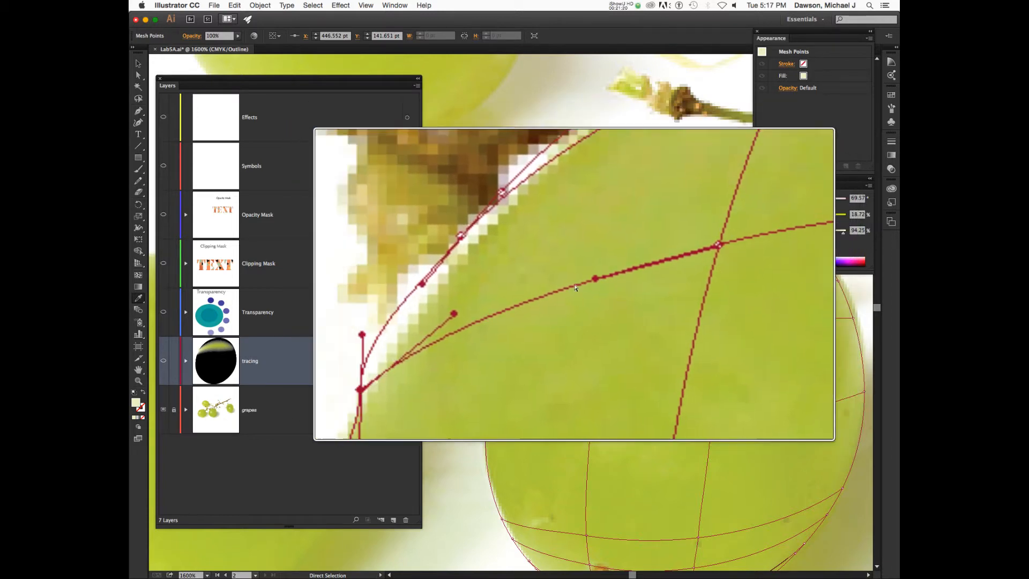
key(i)
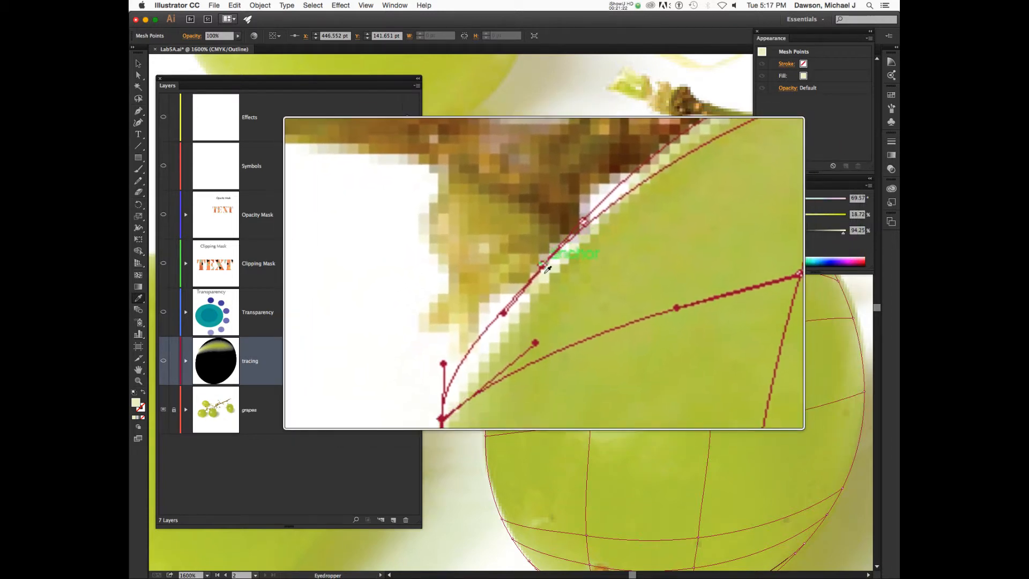
key(a)
click(542, 271)
drag(543, 274, 566, 259)
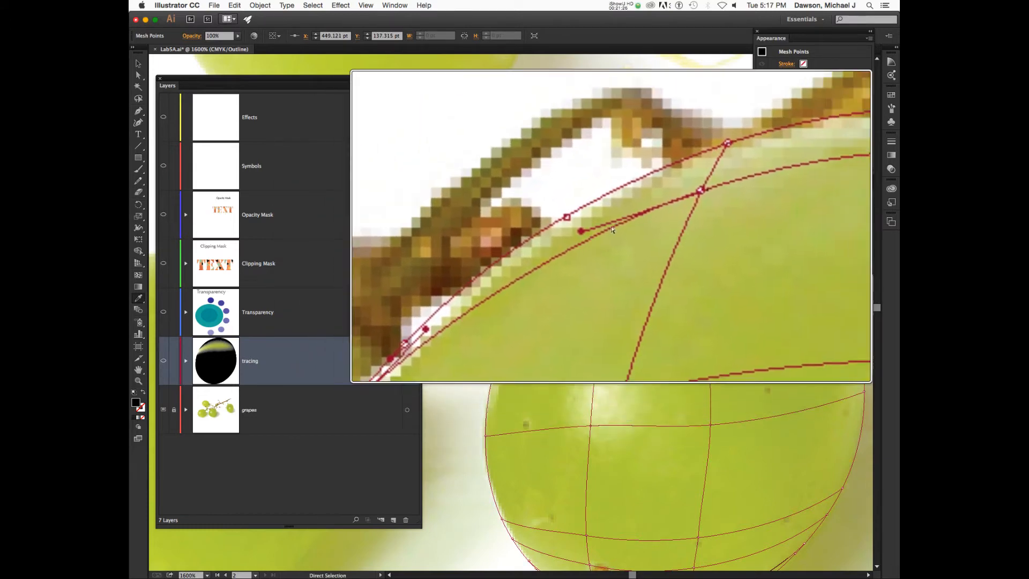
key(i)
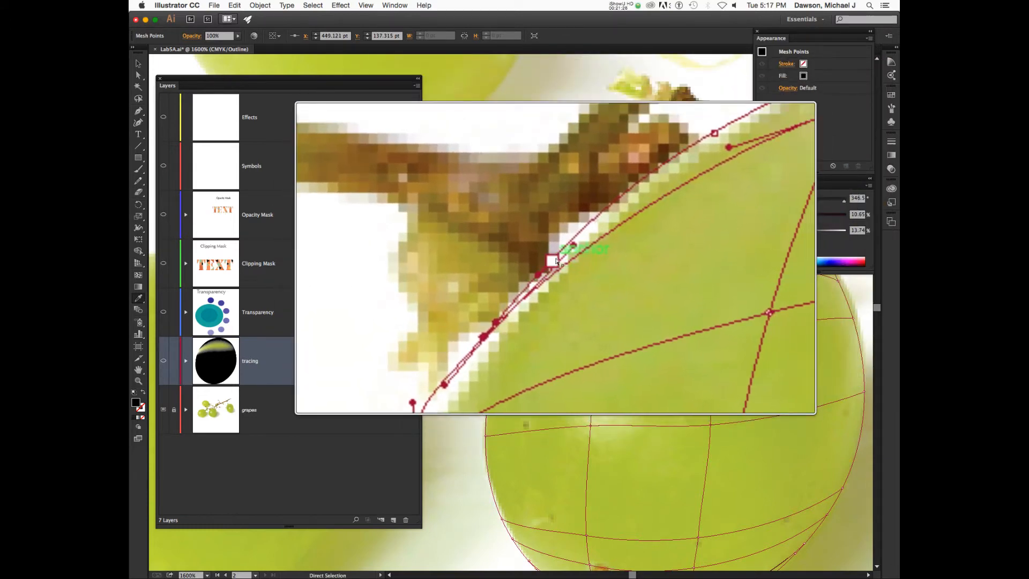
click(559, 256)
Move the next mesh anchor up-right onto the edge and select another edge point.
drag(555, 258, 560, 227)
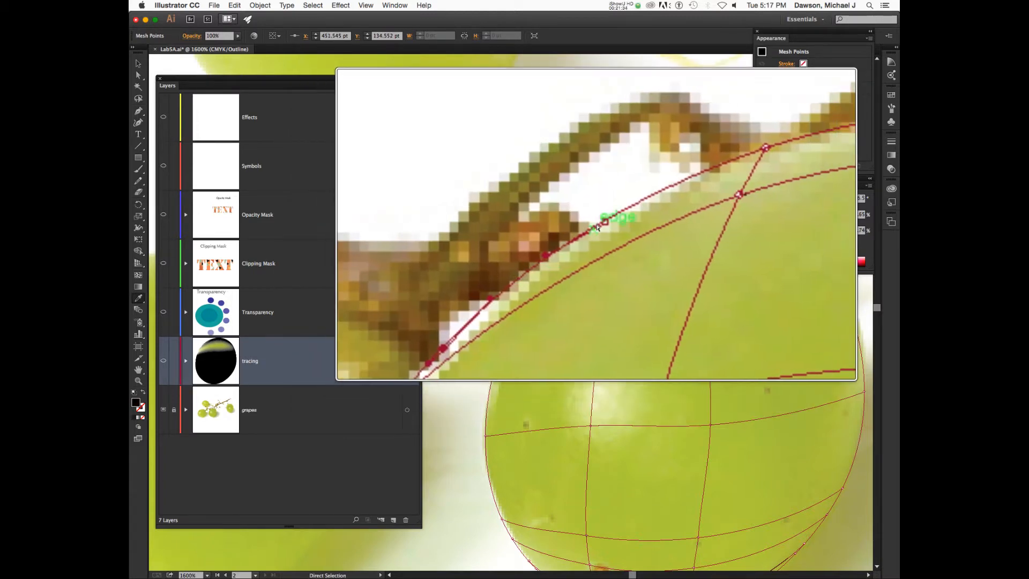
click(600, 225)
key(i)
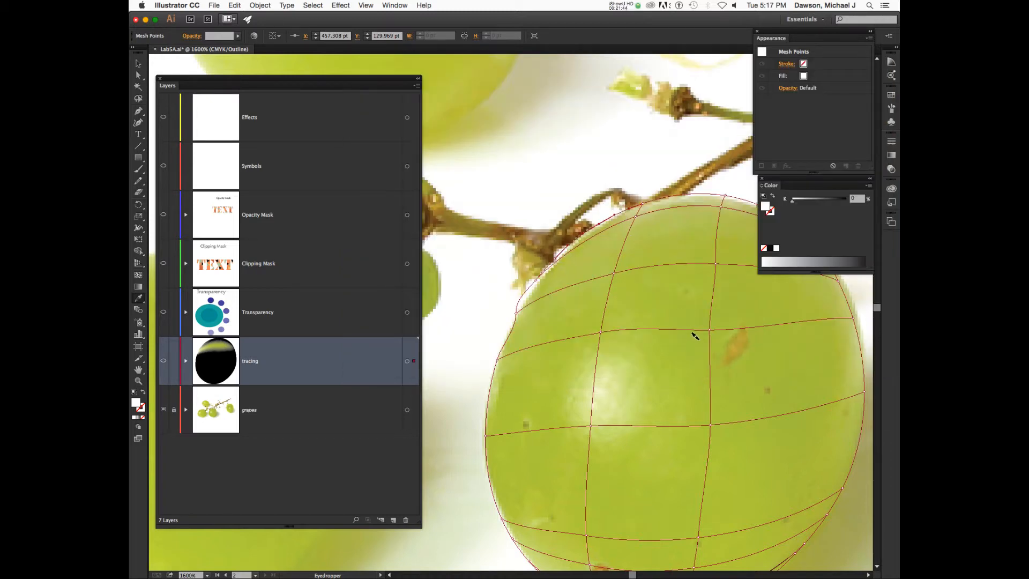
Pan over the grape and undo the recent mesh edits.
drag(687, 351, 650, 291)
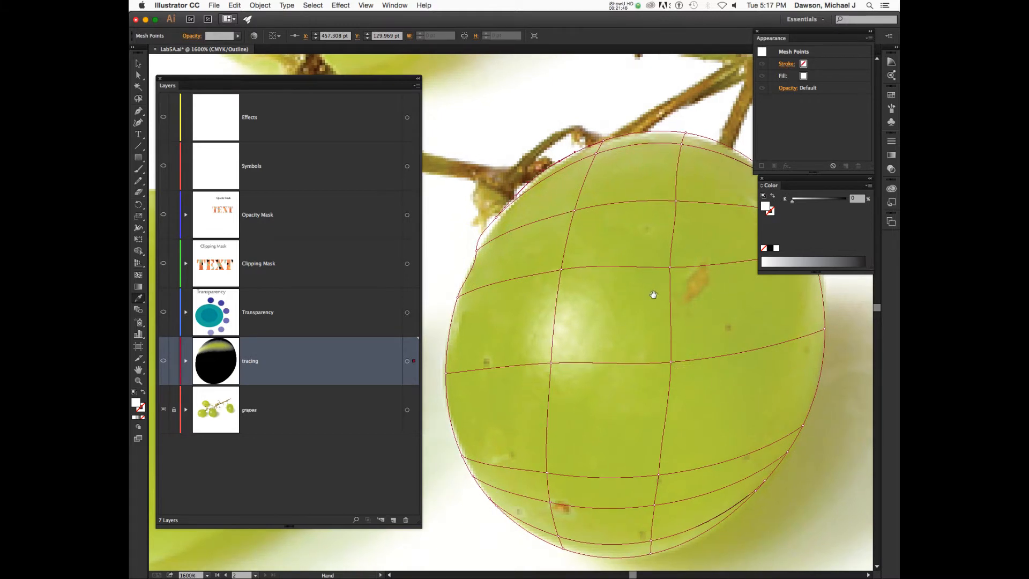
scroll(654, 305, right, 1)
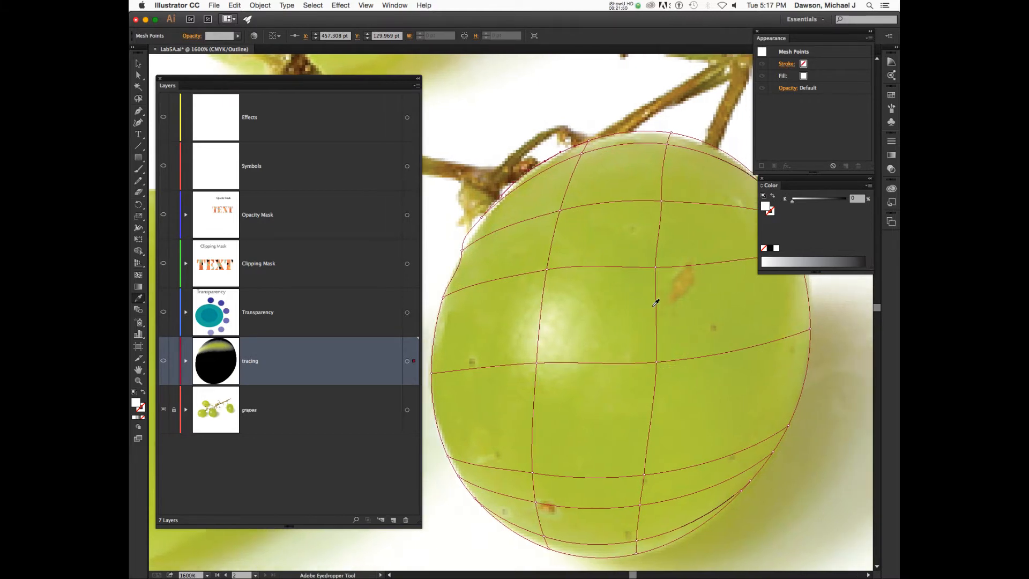
scroll(655, 303, down, 5)
scroll(654, 306, up, 10)
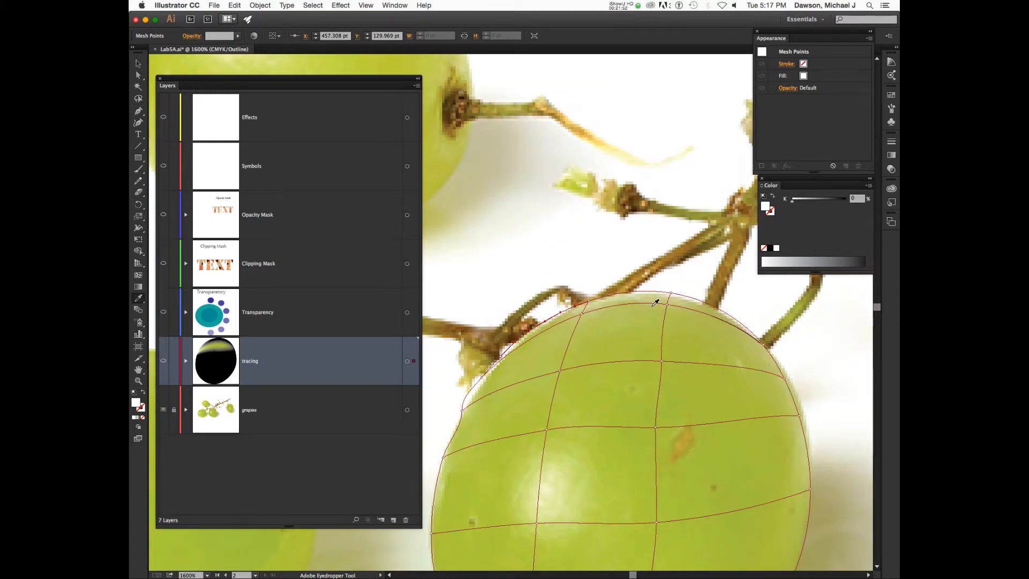
key(super+z)
key(super+z)
key(super+z)
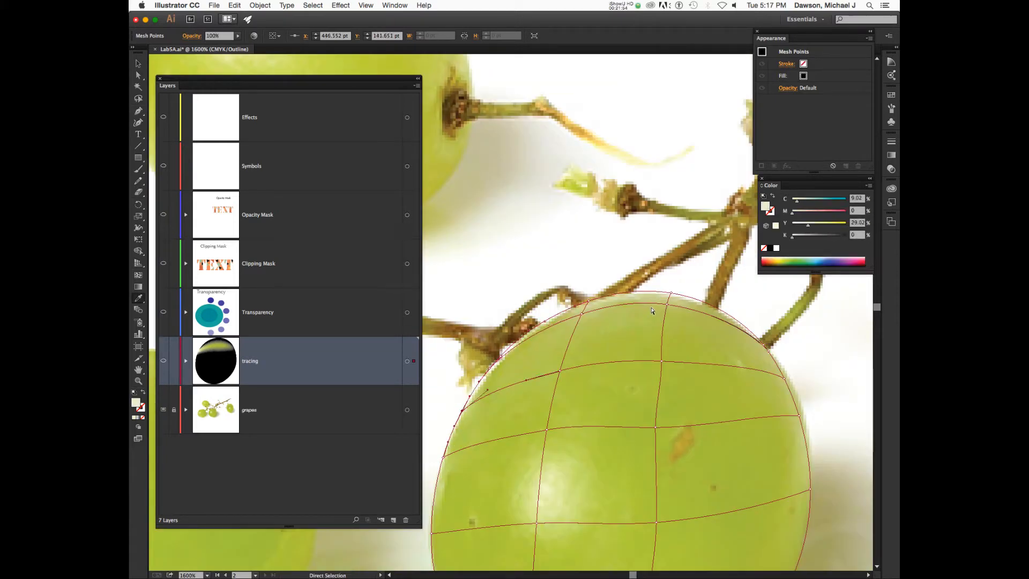
scroll(496, 375, down, 2)
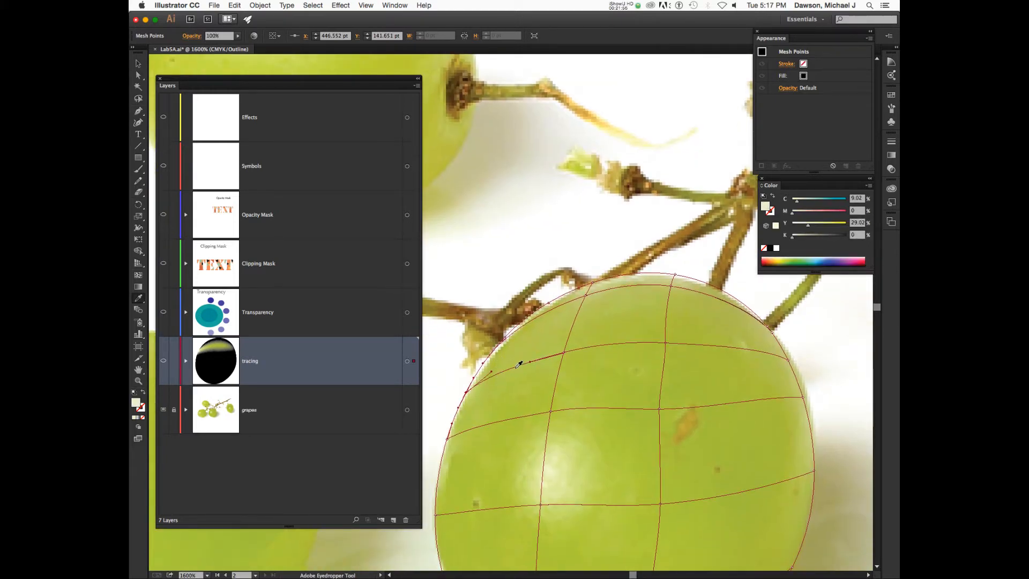
scroll(526, 370, down, 1)
scroll(527, 372, down, 3)
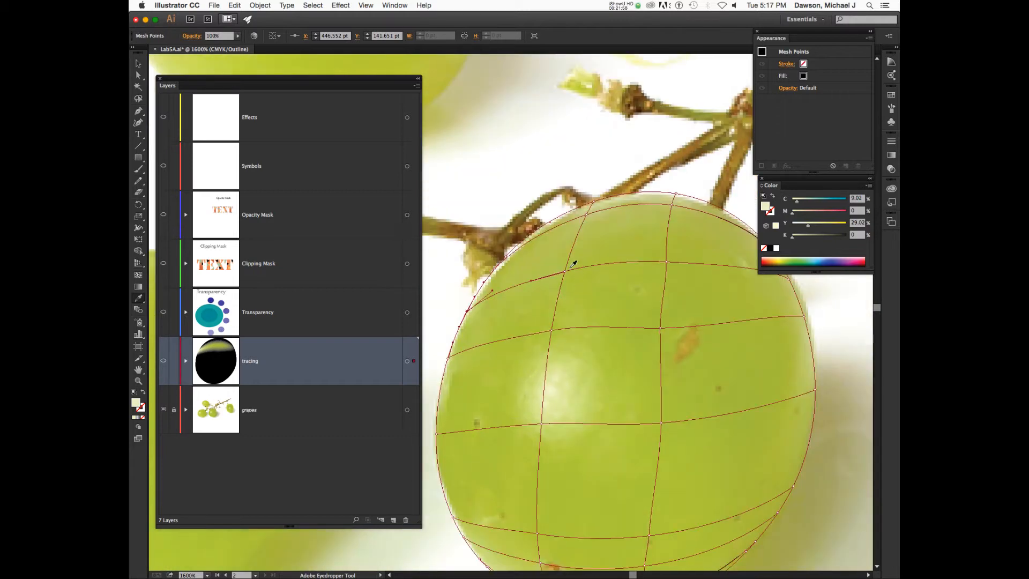
Marquee-select a group of interior mesh points on the grape.
key(a)
key(i)
key(a)
drag(630, 236, 646, 355)
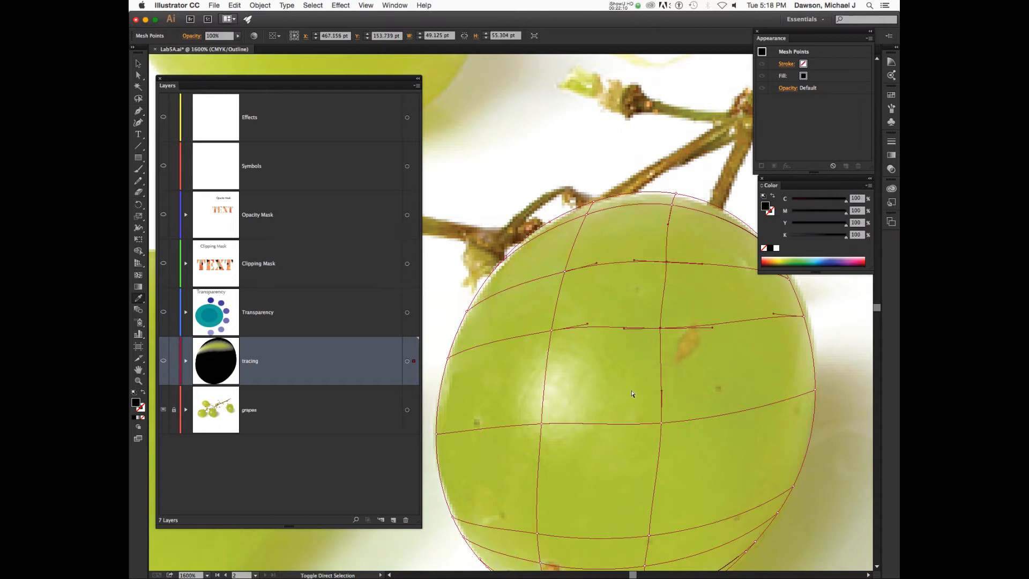
Add a mesh point to the selection, then select a different mesh patch.
drag(680, 438, 684, 439)
key(i)
key(a)
click(515, 387)
Fill the patch with a light green sampled from the grape, then zoom out to 800%.
click(795, 261)
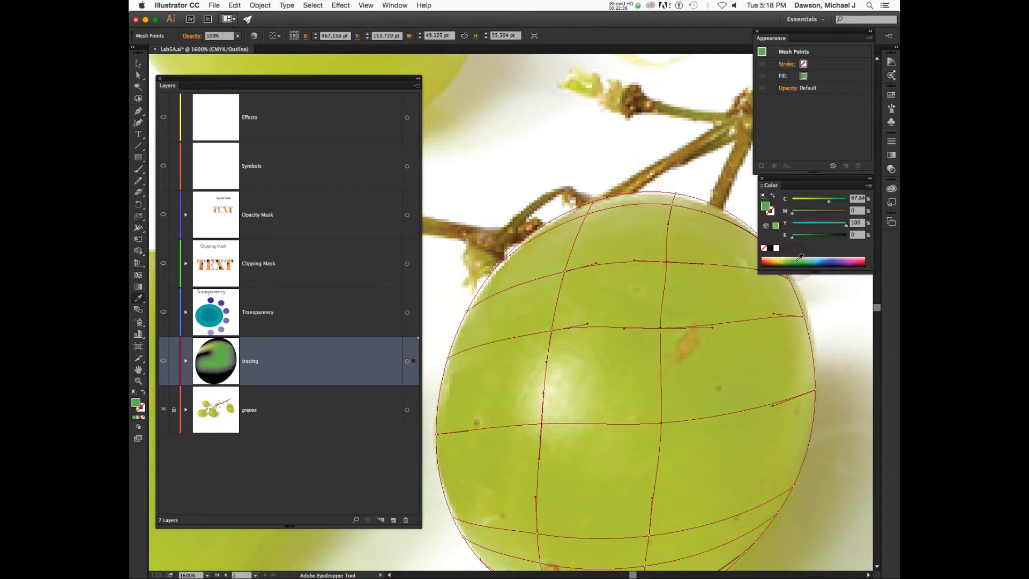
click(690, 373)
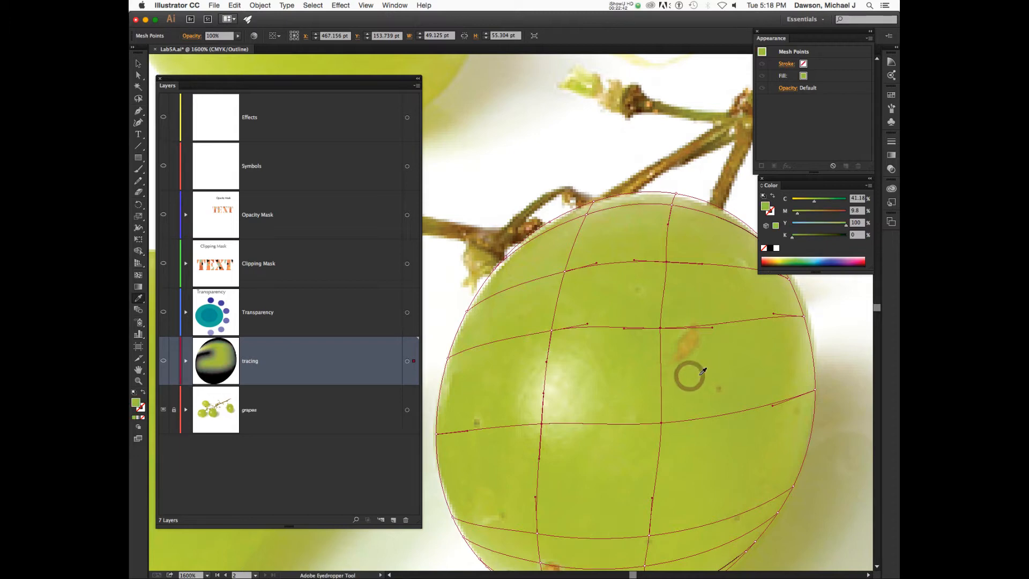
click(702, 374)
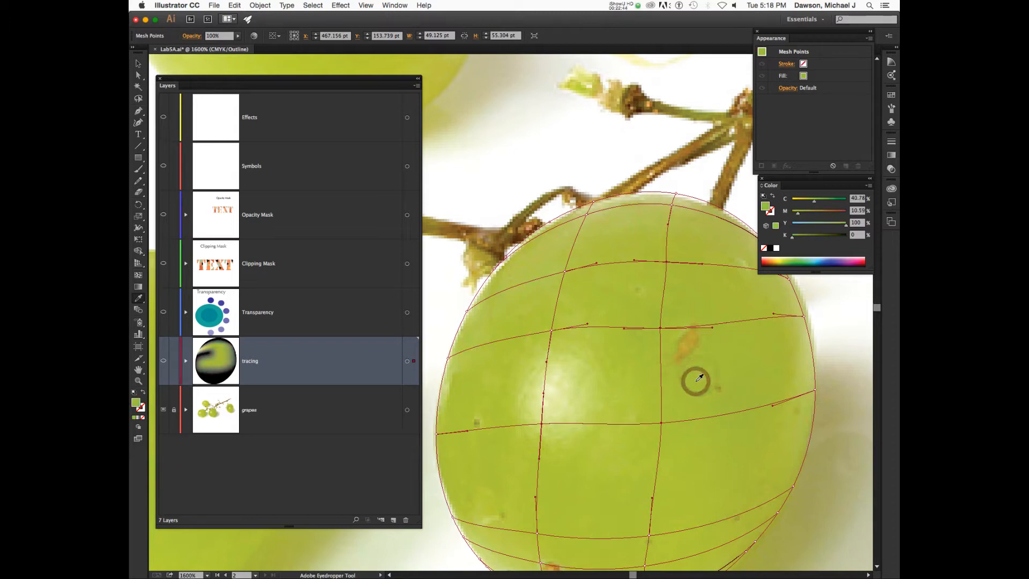
key(ctrl+minus)
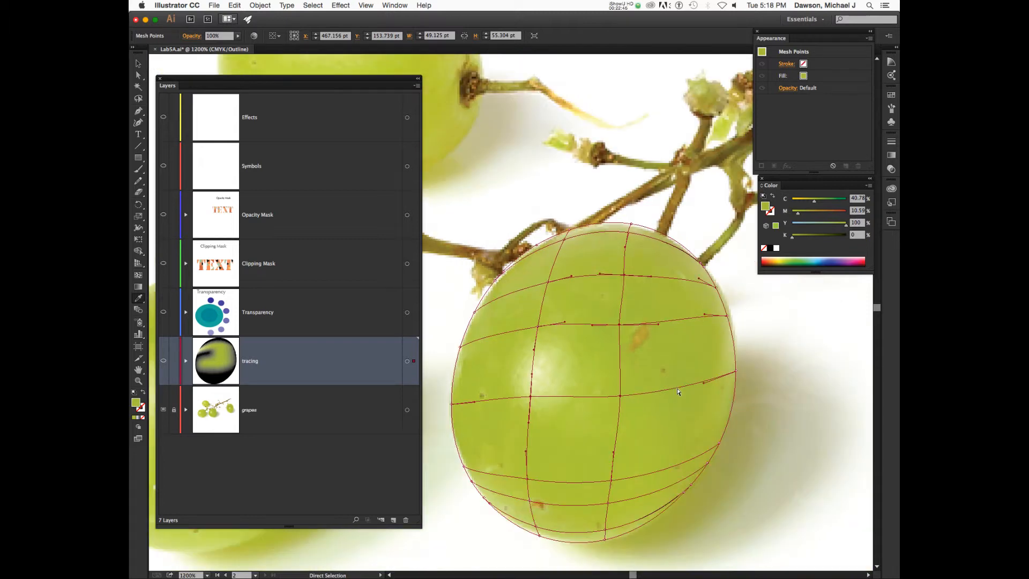
key(ctrl+minus)
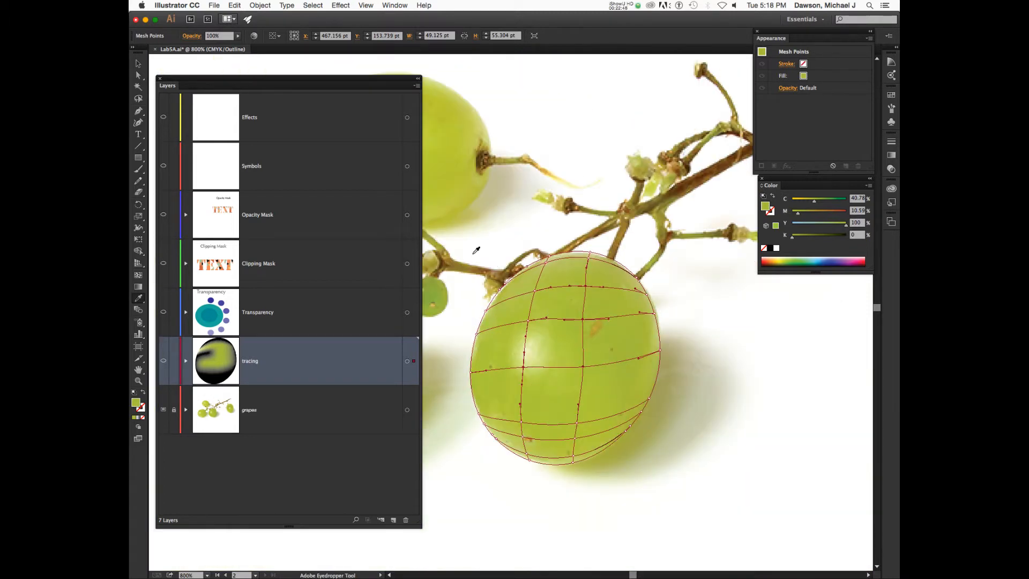
Fill the entire grape mesh with the photo's green (C 41.18, M 9.02, Y 100, K 0).
drag(459, 194, 670, 489)
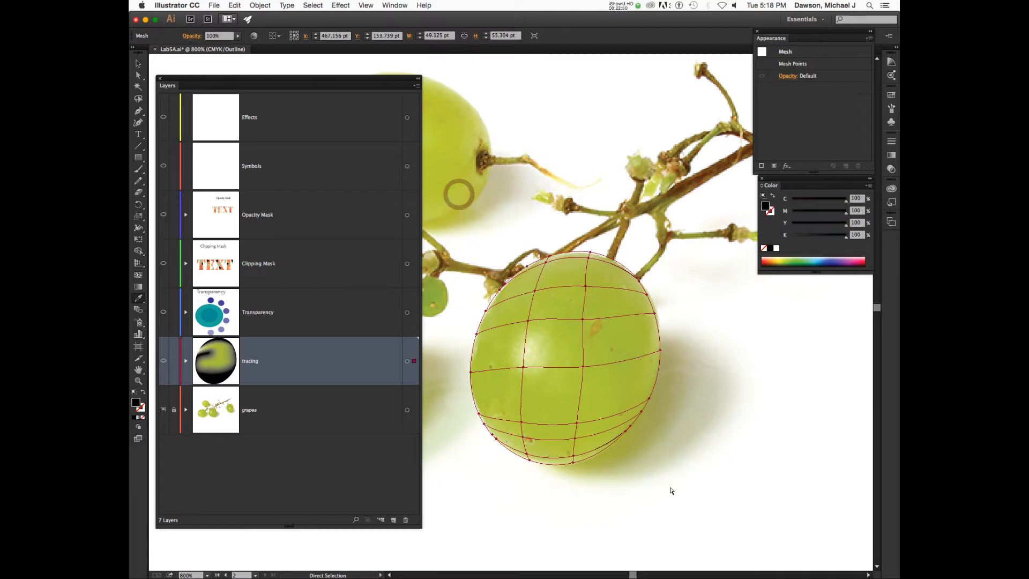
key(i)
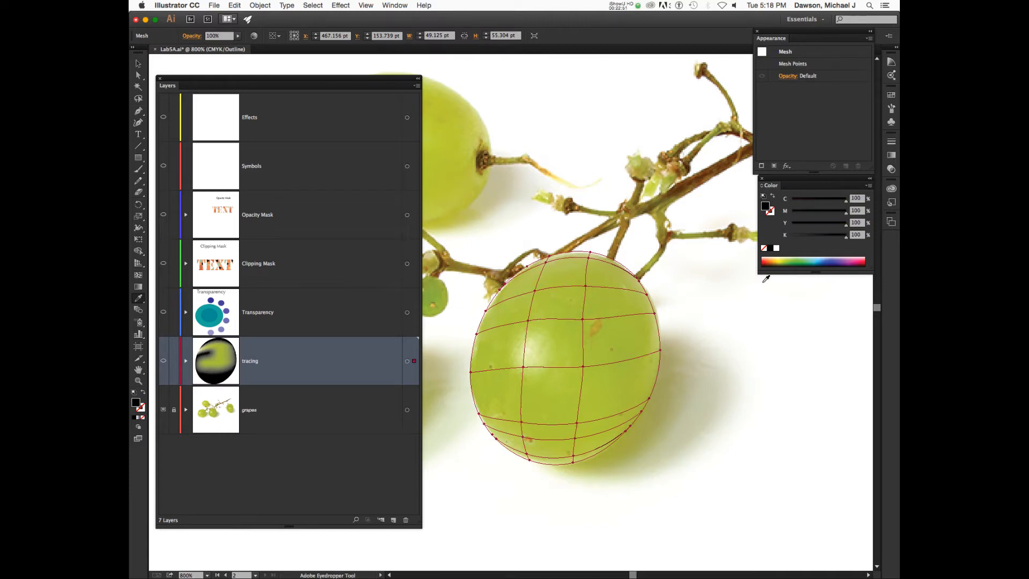
click(611, 342)
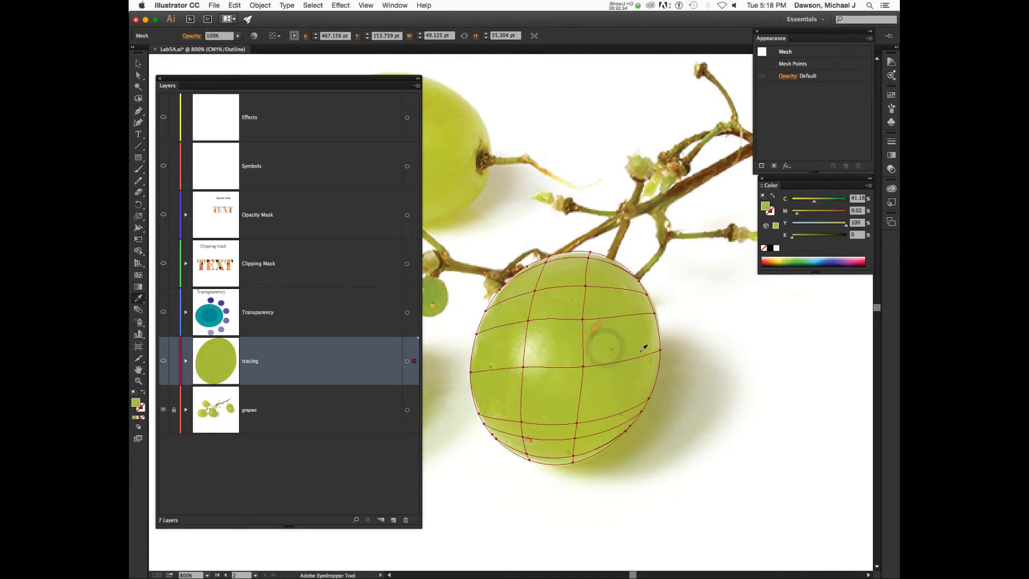
key(super+equal)
key(super+equal)
key(super+equal)
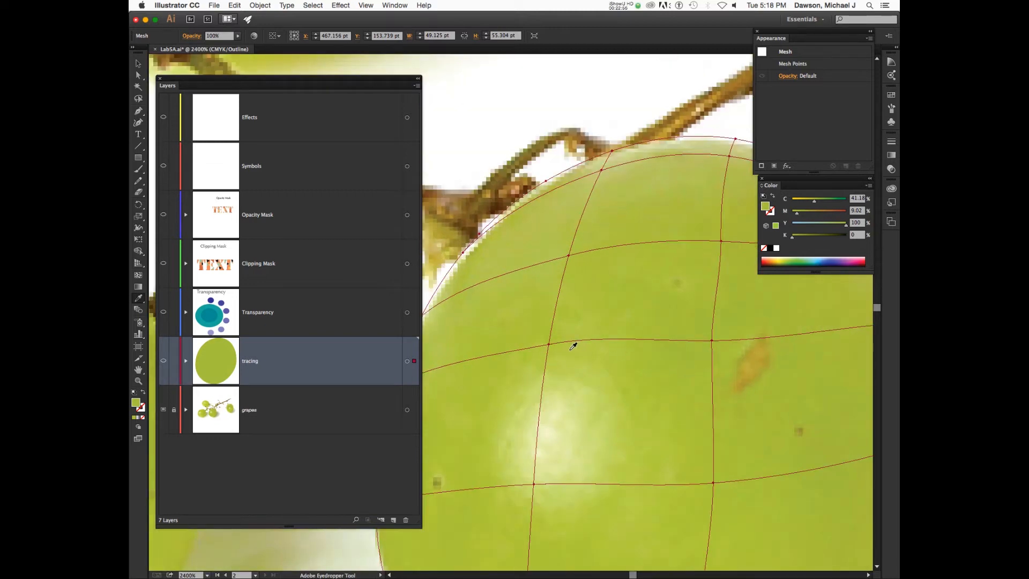
Try moving an interior mesh point down, then undo, keeping it at X 457.542 pt, Y 144.08 pt.
key(a)
click(549, 344)
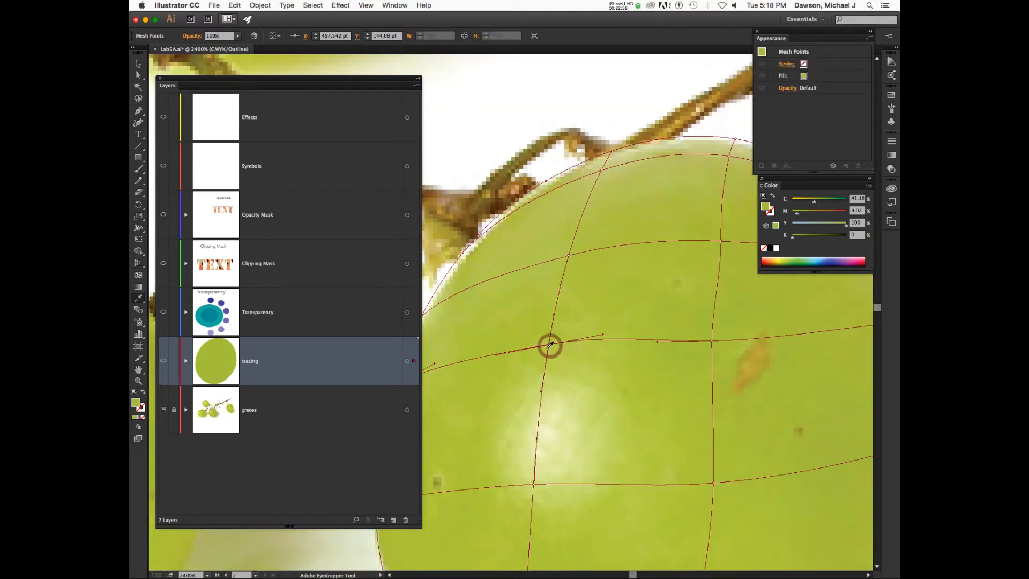
drag(549, 344, 544, 371)
key(ctrl+z)
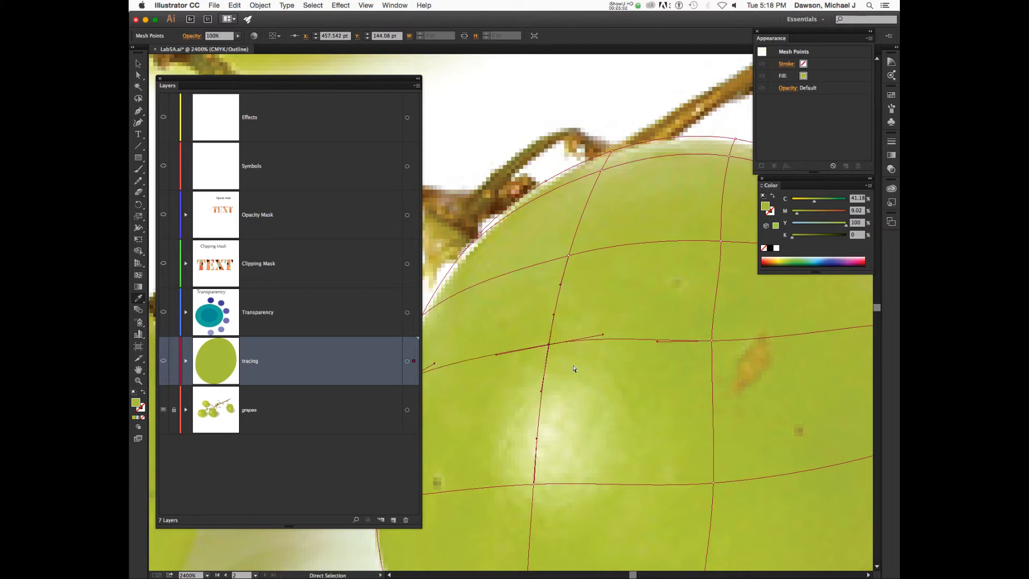
key(i)
key(a)
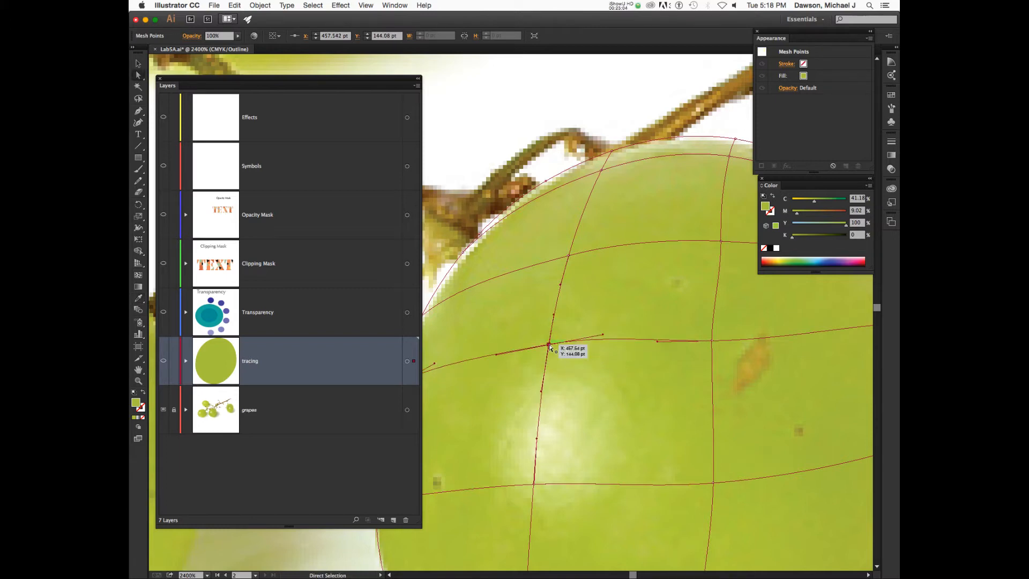
mouse_move(549, 345)
mouse_down()
mouse_move(542, 379)
mouse_move(545, 364)
mouse_up()
key(super+z)
key(u)
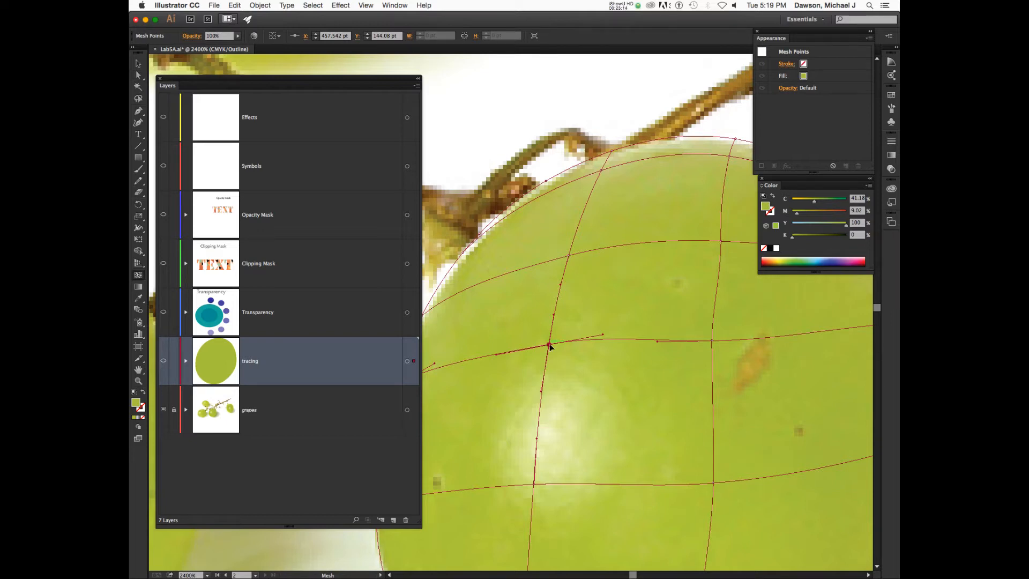
Raise the interior mesh point, then drag the point below up-left to X 456.55 pt, Y 148.167 pt.
drag(549, 344, 557, 300)
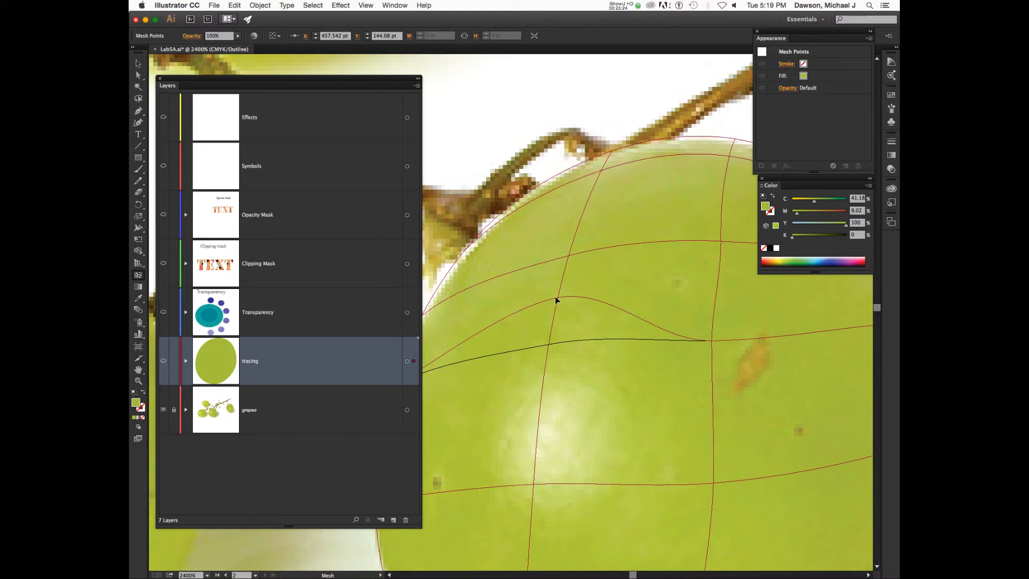
drag(556, 301, 547, 383)
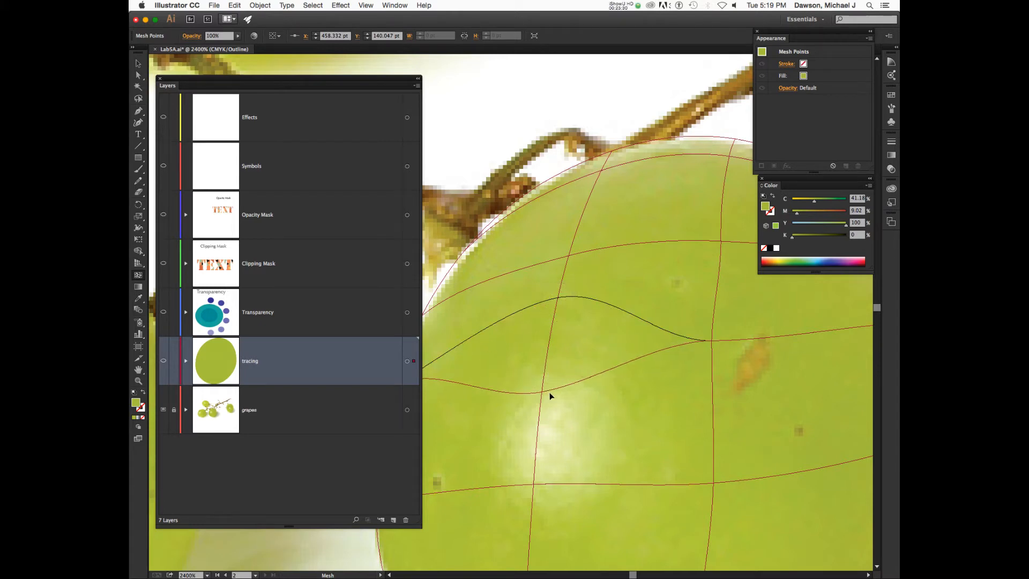
click(543, 394)
key(a)
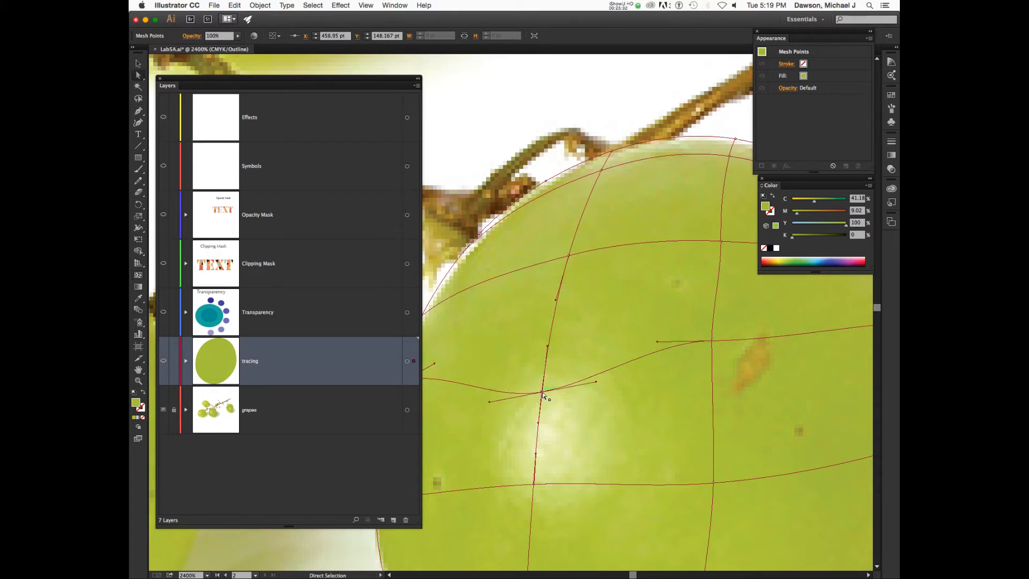
drag(547, 393, 510, 245)
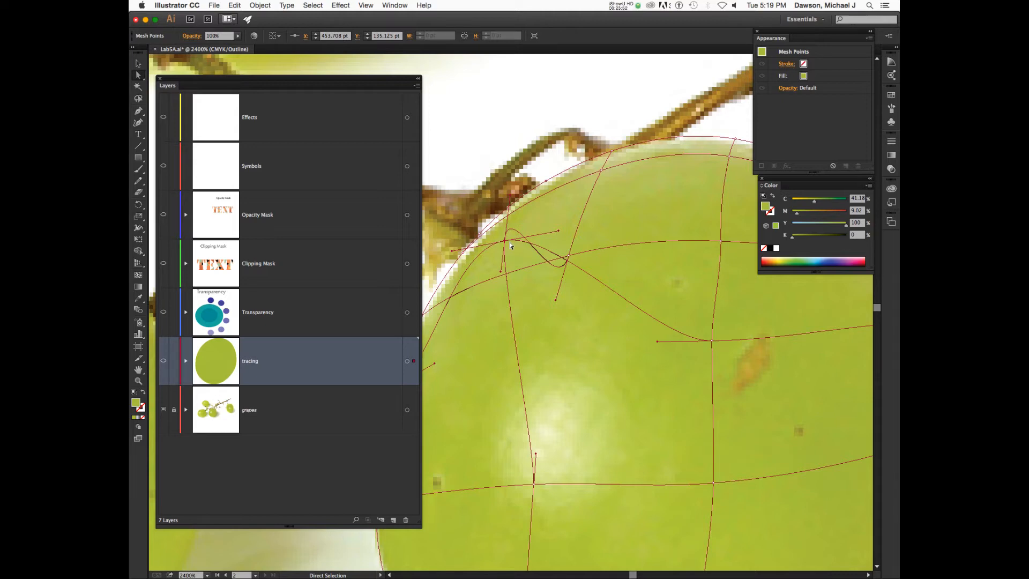
Undo the last two moves, raise the mesh point beside the highlight so its lines curve, then deselect.
key(super+z)
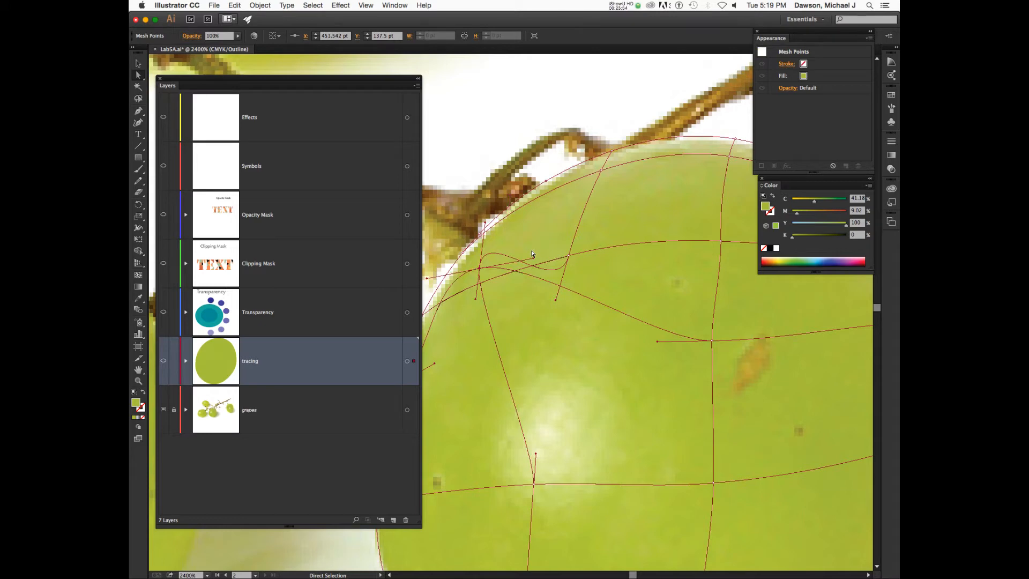
key(super+z)
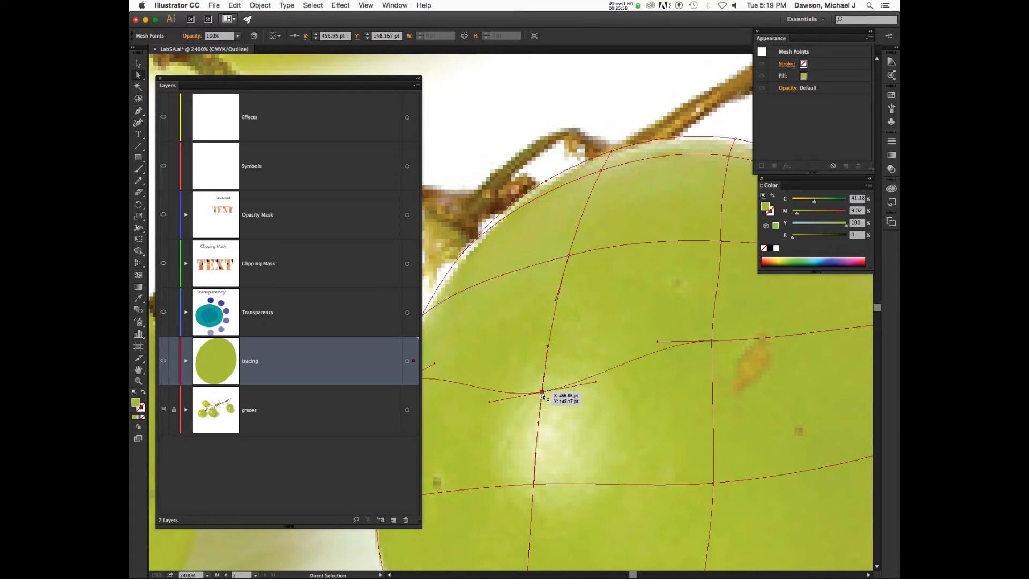
key(u)
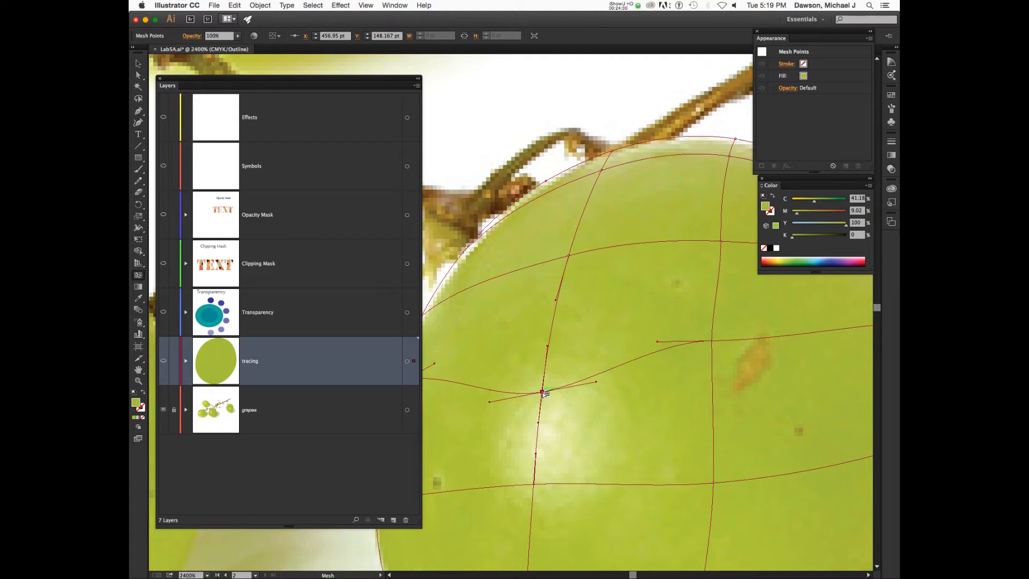
mouse_move(546, 393)
mouse_down()
mouse_move(556, 308)
mouse_move(546, 382)
mouse_move(546, 358)
mouse_move(520, 346)
mouse_move(508, 369)
mouse_move(516, 363)
mouse_move(499, 361)
mouse_move(592, 357)
mouse_move(556, 356)
mouse_move(551, 390)
mouse_move(513, 297)
mouse_move(498, 299)
mouse_move(538, 339)
mouse_move(508, 326)
mouse_move(549, 365)
mouse_move(547, 391)
mouse_move(548, 362)
mouse_move(564, 347)
mouse_move(552, 349)
mouse_move(547, 330)
mouse_move(541, 353)
mouse_up()
key(a)
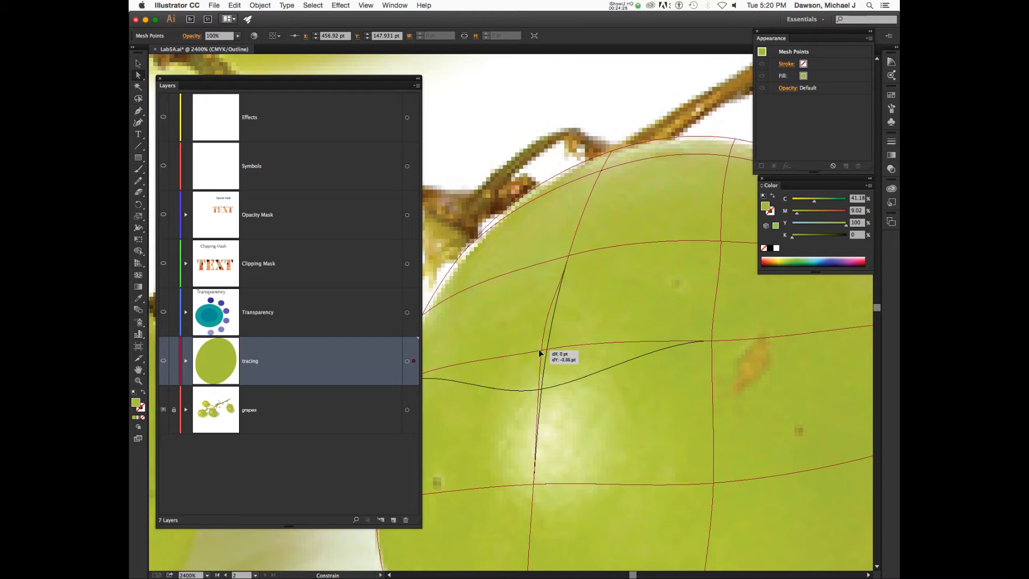
mouse_move(540, 351)
mouse_down()
mouse_move(583, 358)
mouse_move(563, 336)
mouse_move(592, 330)
mouse_move(512, 327)
mouse_move(546, 334)
mouse_up()
click(589, 337)
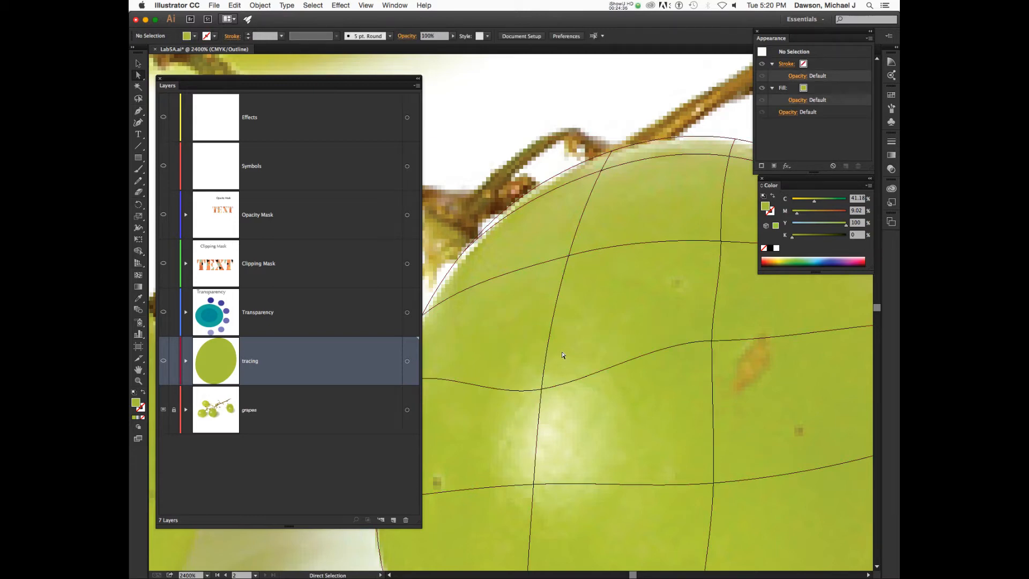
Delete the horizontal mesh line at the gridline crossing and add a new line across the highlight.
scroll(579, 350, down, 10)
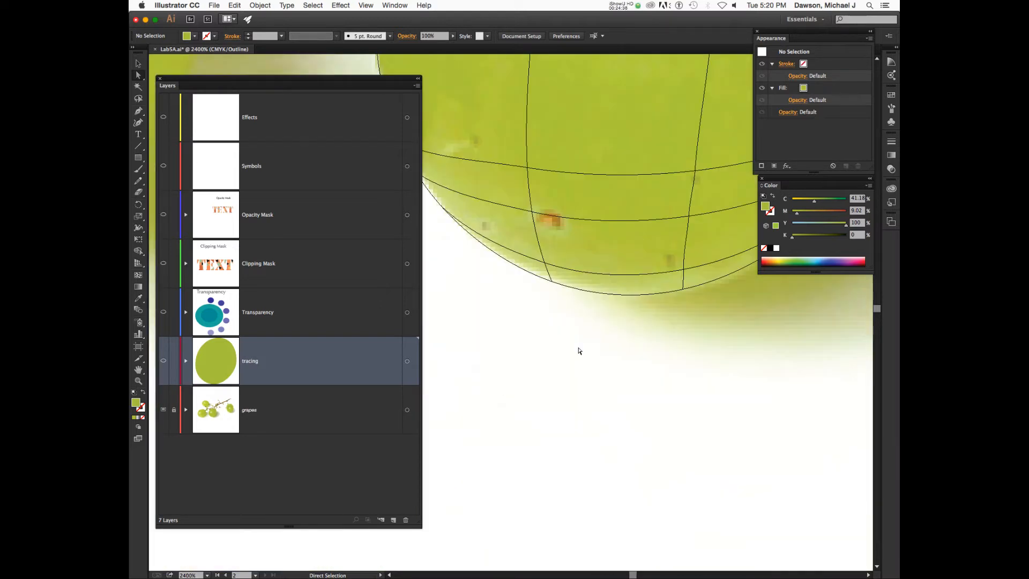
scroll(578, 348, up, 8)
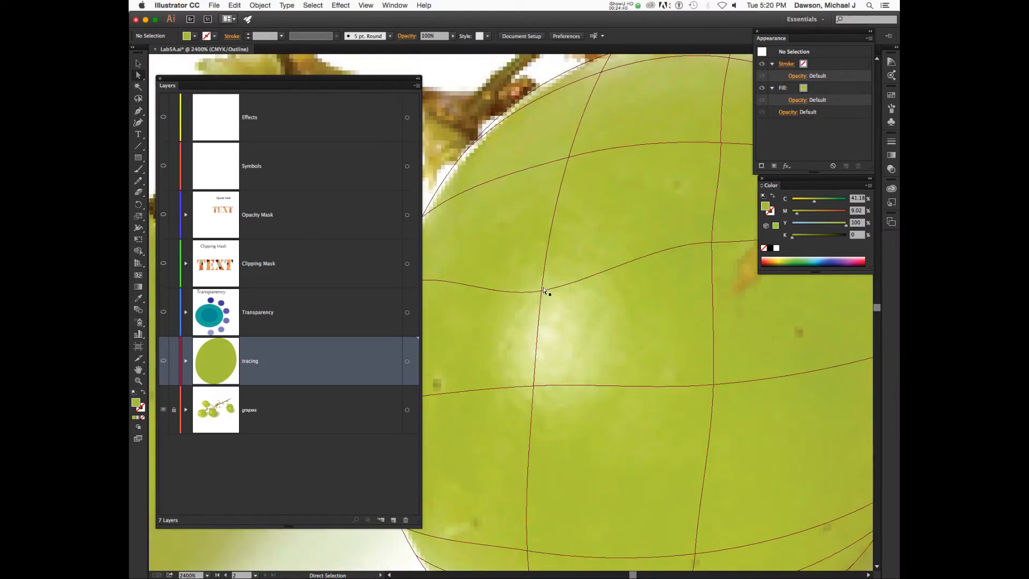
drag(542, 291, 543, 302)
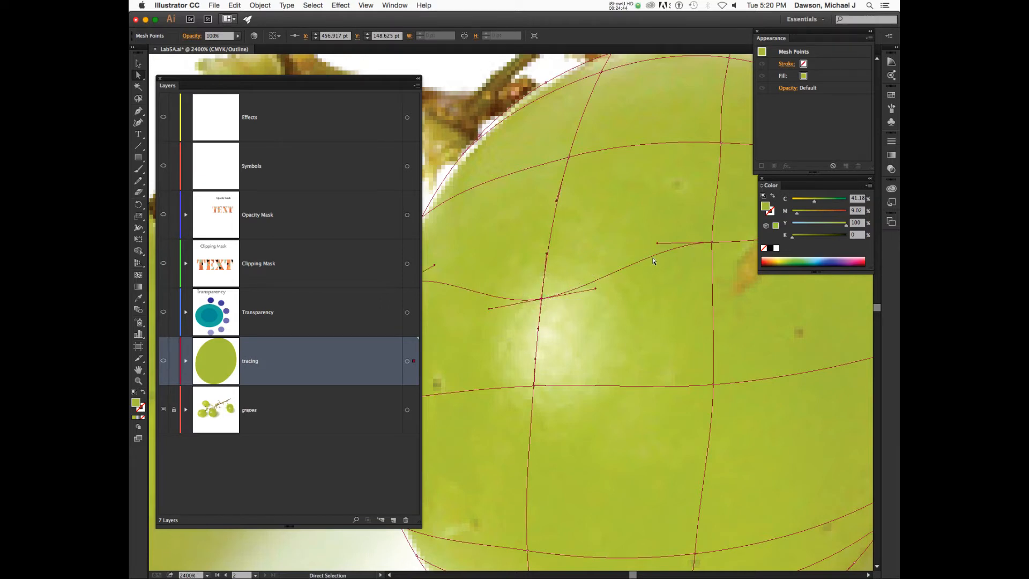
key(u)
alt+click(635, 267)
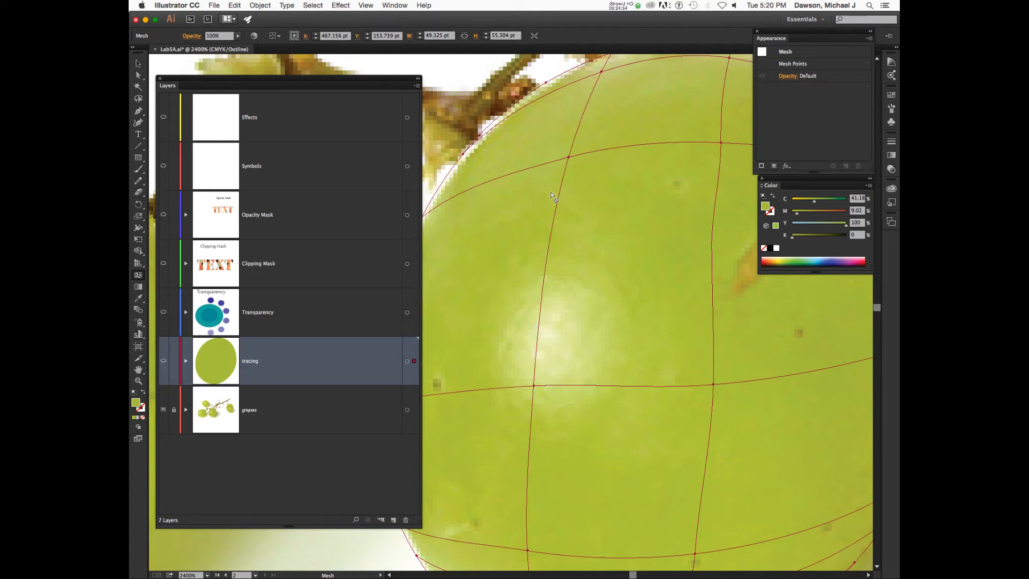
click(545, 269)
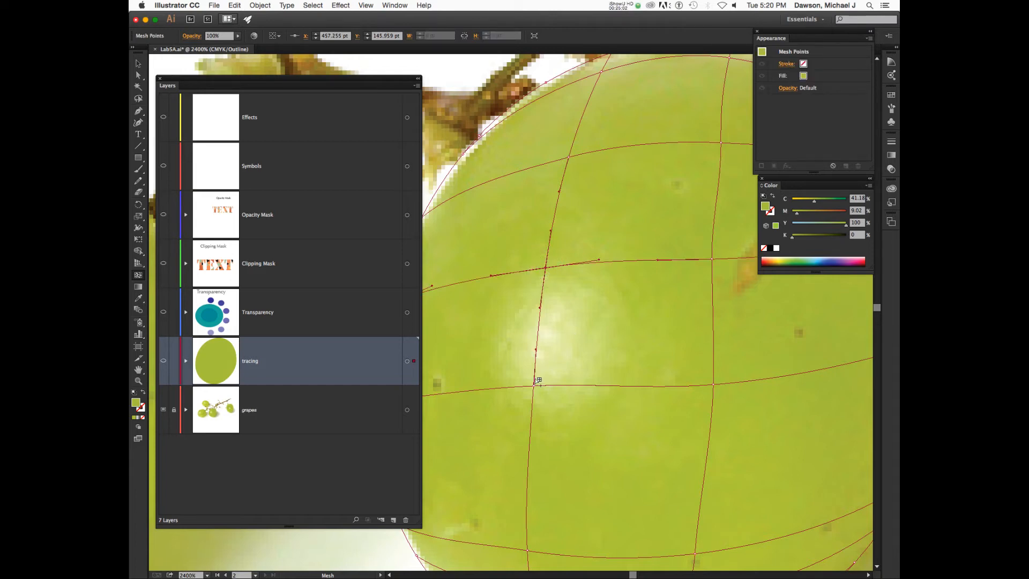
click(537, 333)
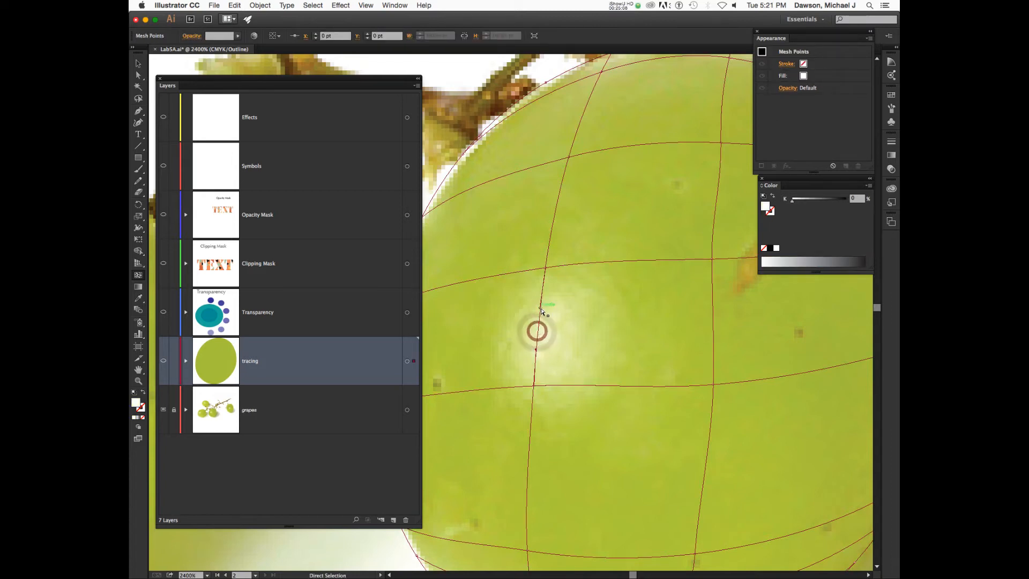
Curve the vertical mesh line around the highlight, add a point there and colour it pale yellow.
drag(540, 308, 561, 310)
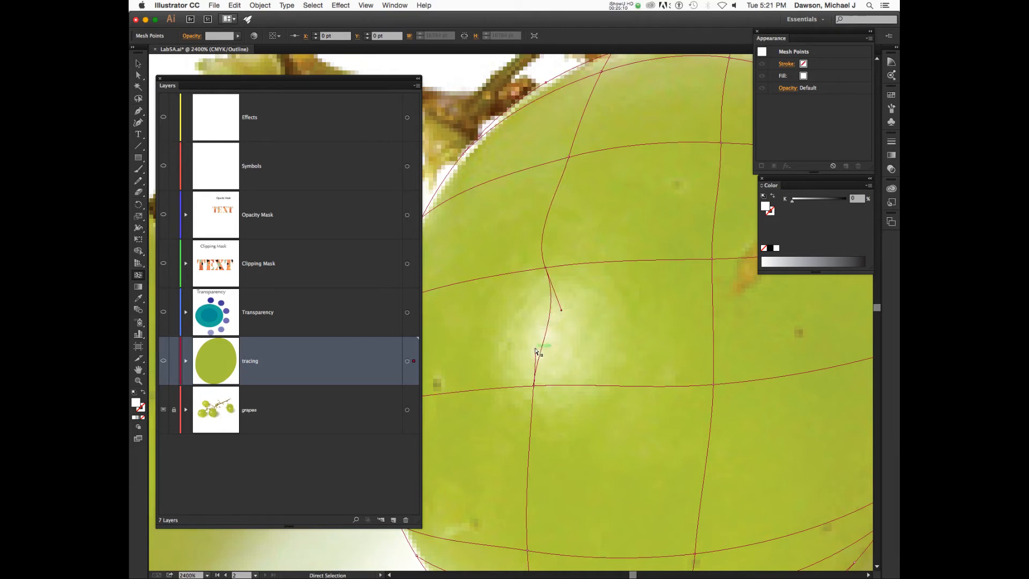
drag(535, 349, 556, 350)
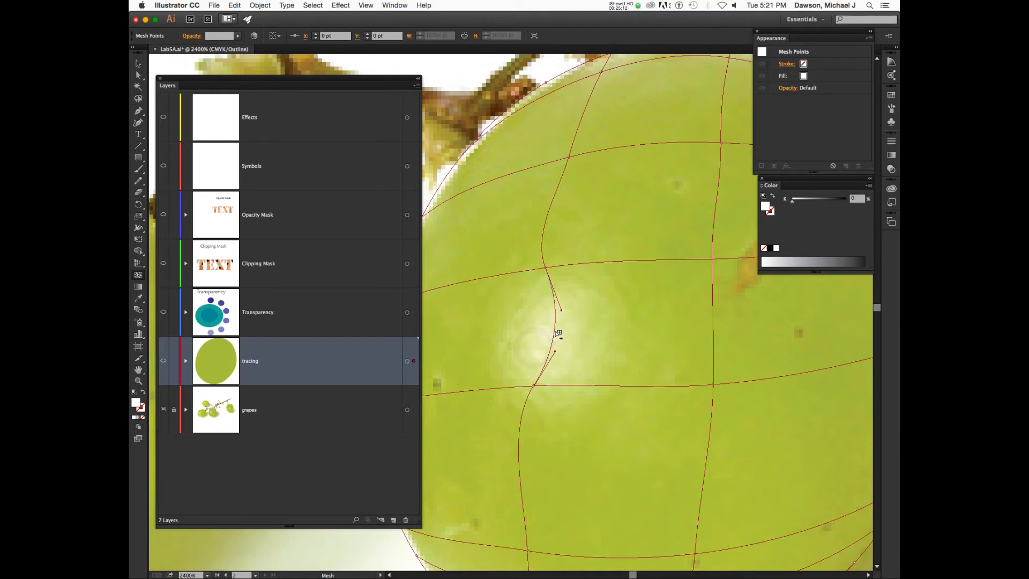
click(554, 331)
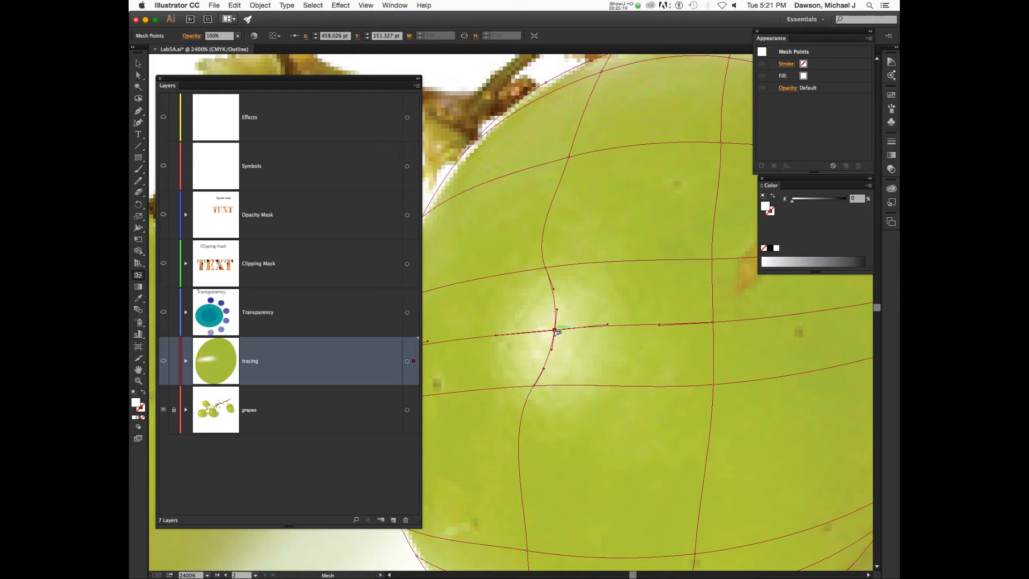
drag(556, 330, 552, 332)
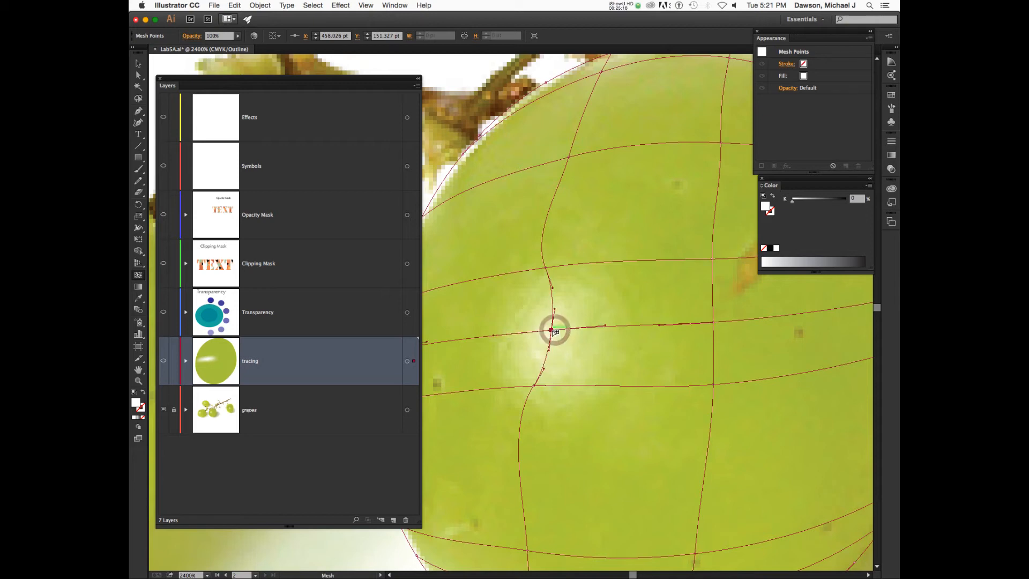
key(i)
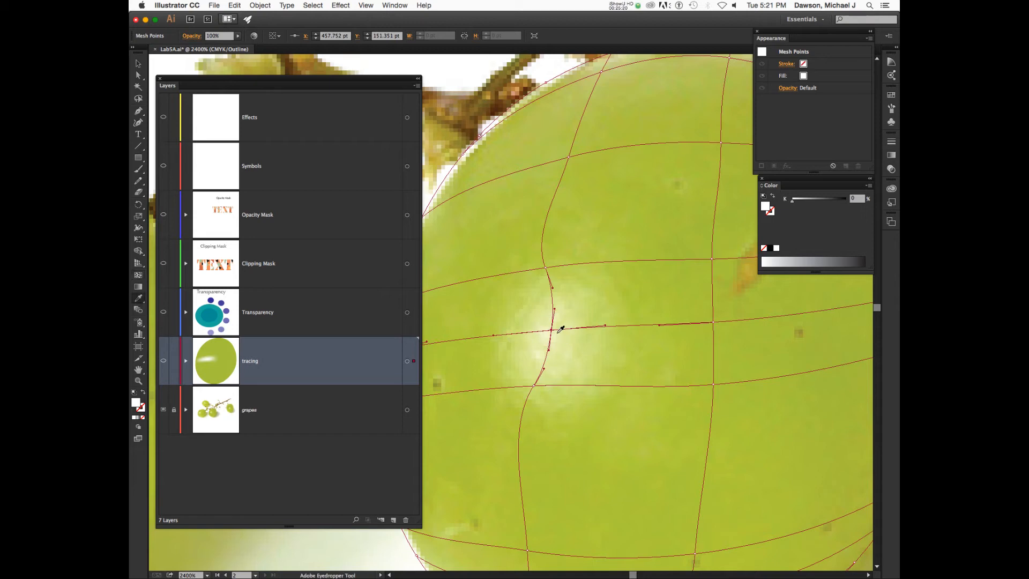
click(555, 335)
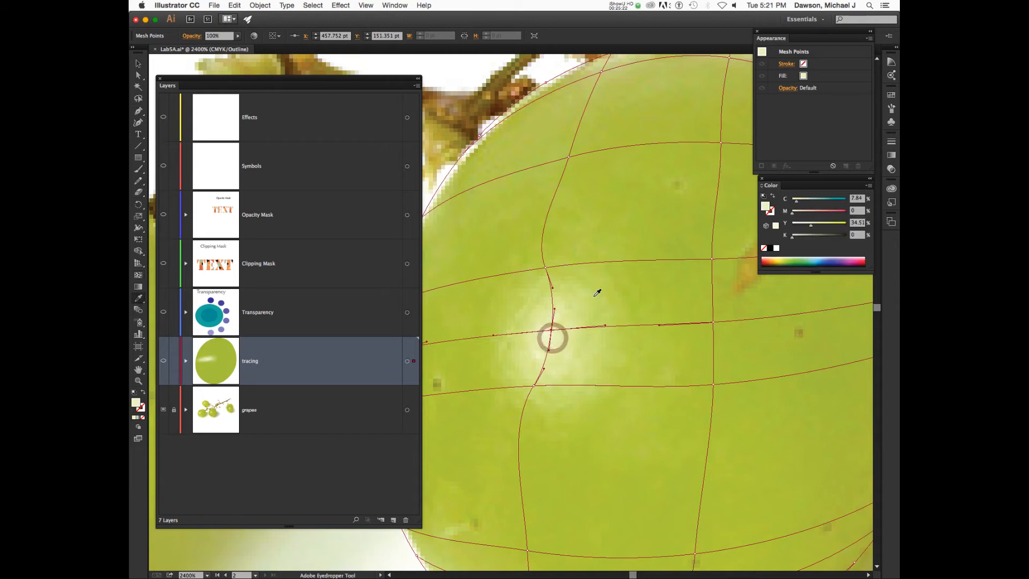
key(super+minus)
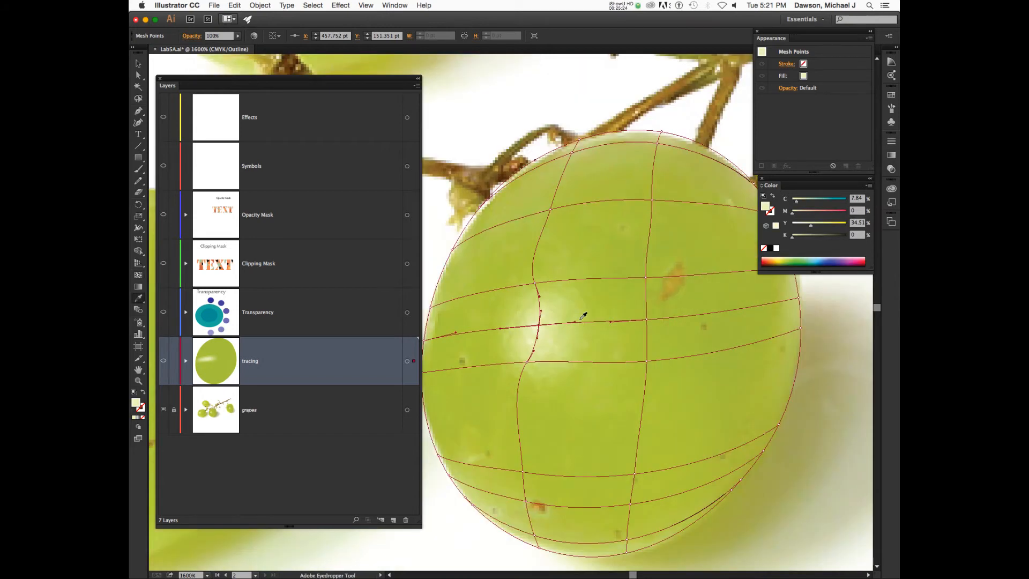
Colour the mesh points near the stem, top and down the grape's middle with photo greens.
super+click(535, 284)
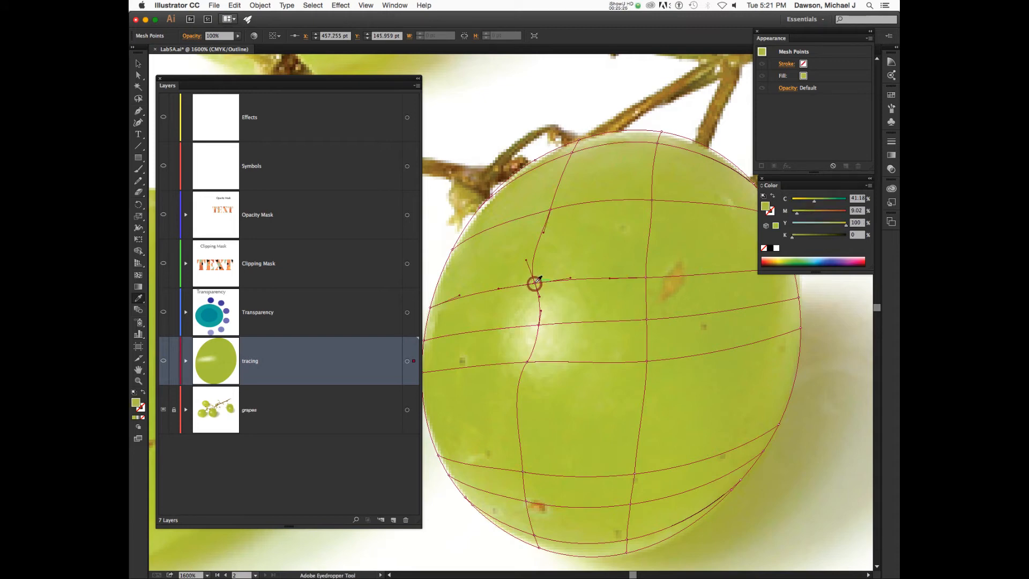
super+click(549, 210)
super+click(573, 152)
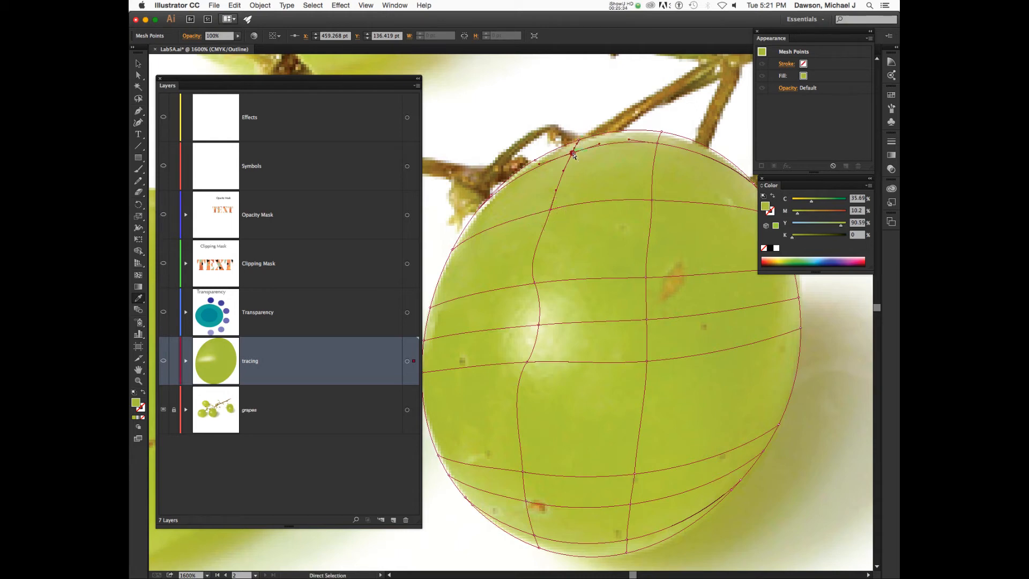
super+click(658, 144)
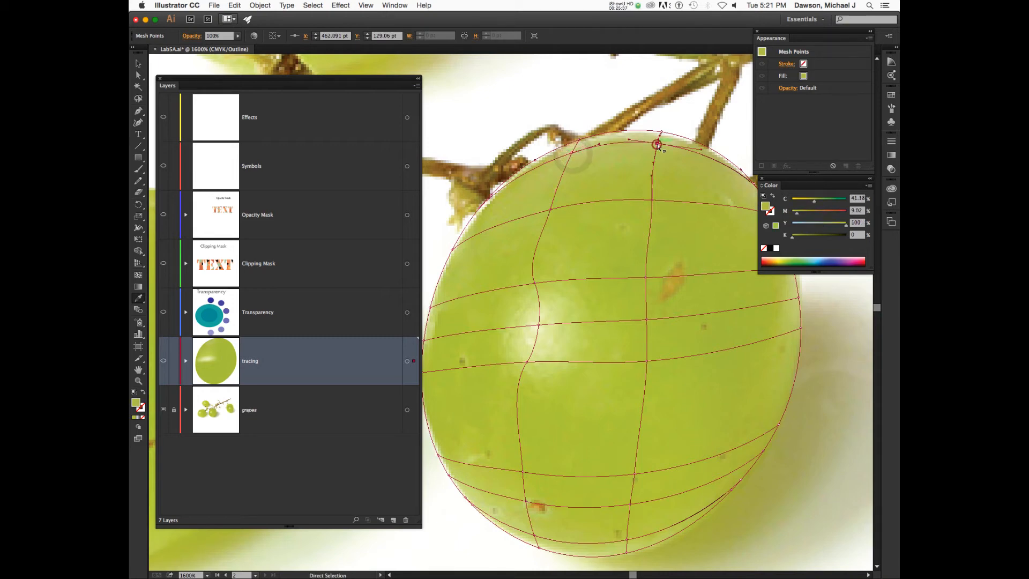
super+click(652, 199)
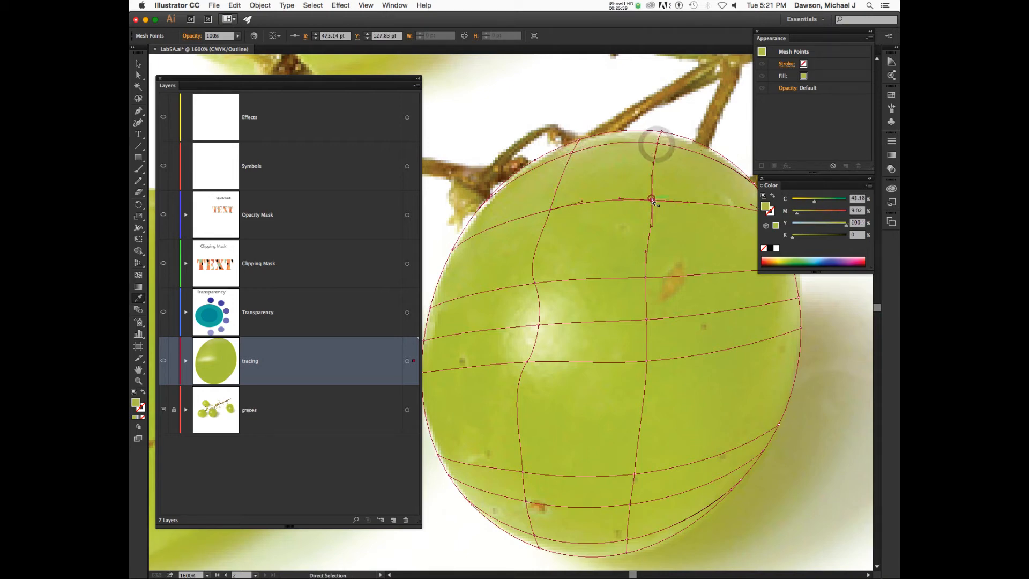
super+click(646, 278)
super+click(646, 278)
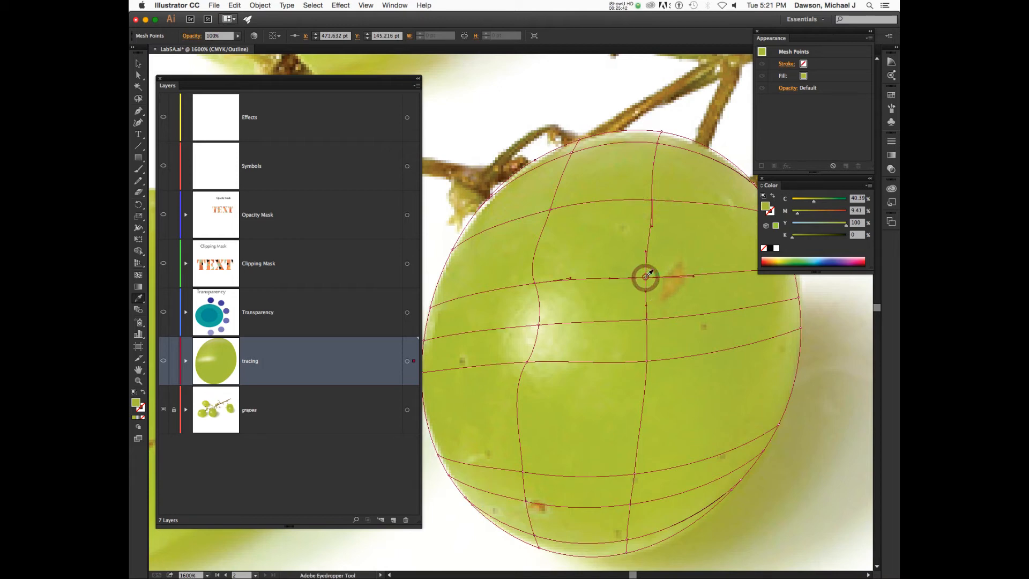
super+click(646, 320)
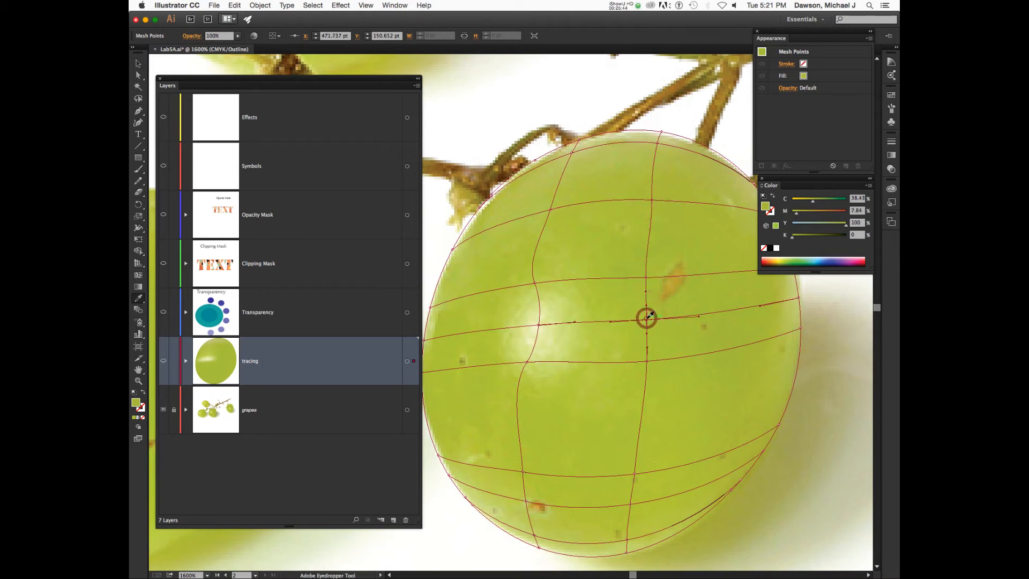
super+click(647, 363)
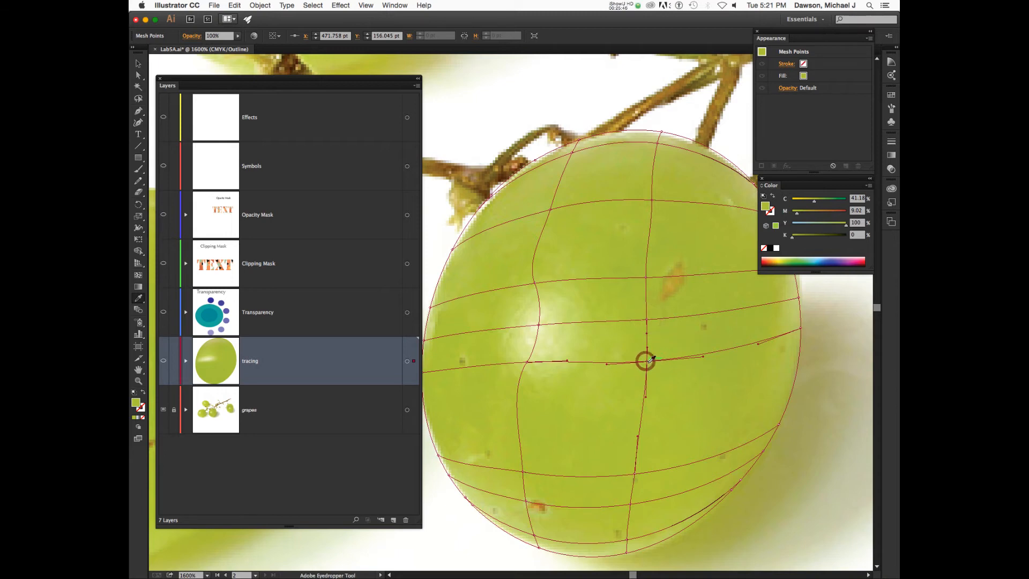
Lower the bottom mesh point, raise the lower-left point, and sample the photo colour into it.
super+click(634, 474)
drag(634, 474, 631, 505)
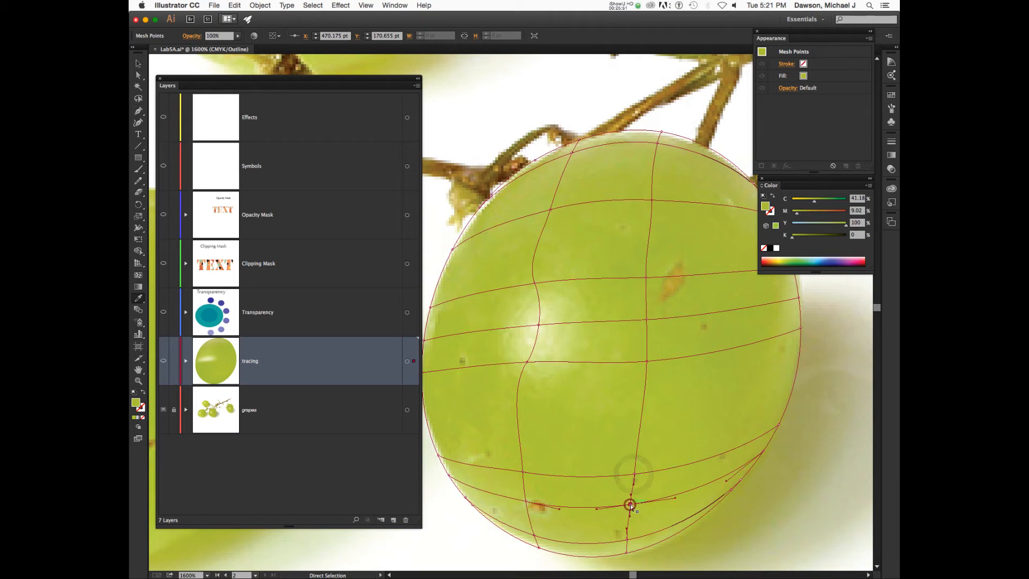
super+click(527, 502)
drag(526, 502, 523, 471)
key(i)
click(522, 471)
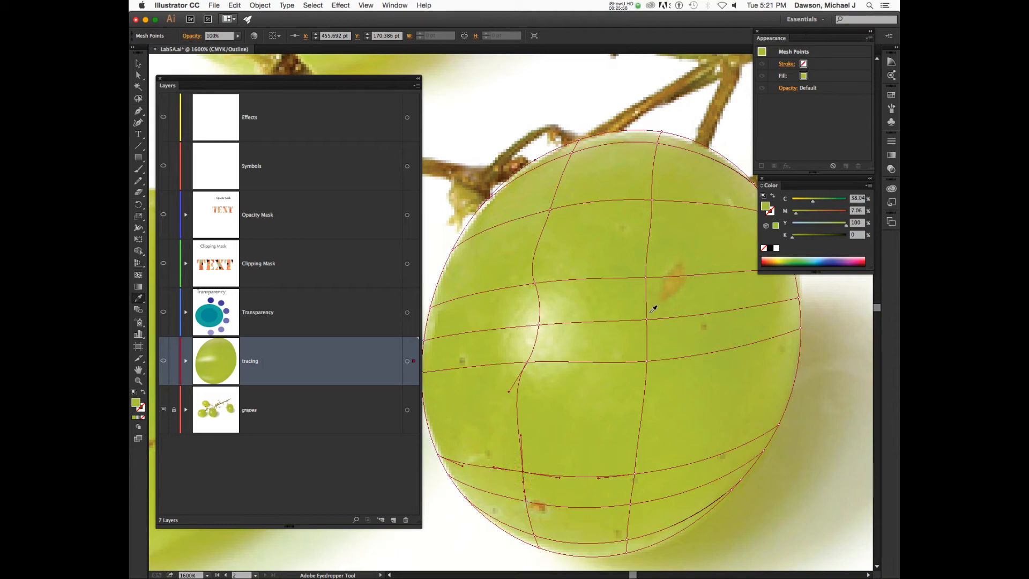
Sample photo colours onto the central mesh points and the two left-edge points.
scroll(592, 363, left, 2)
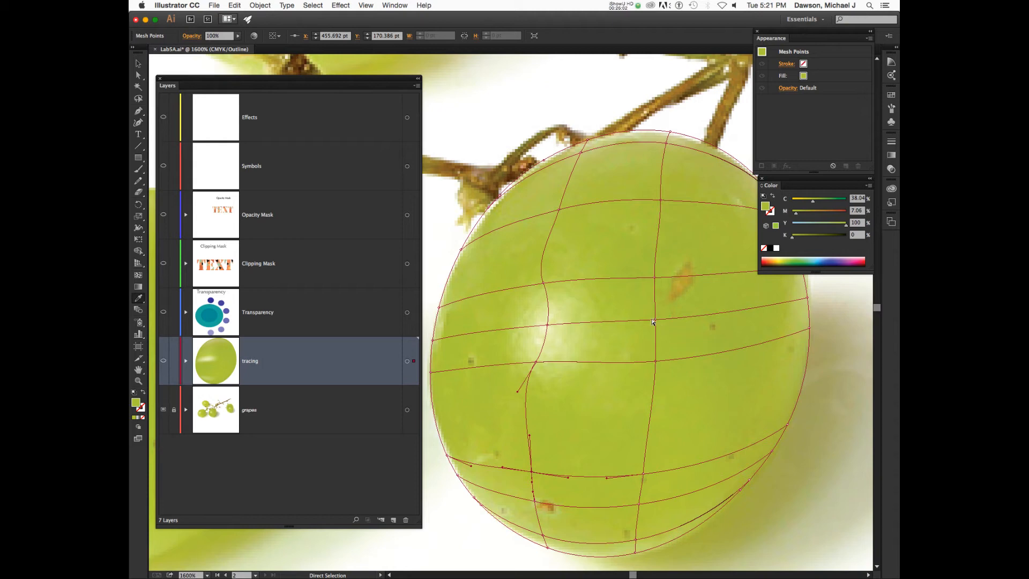
click(655, 319)
key(i)
click(654, 319)
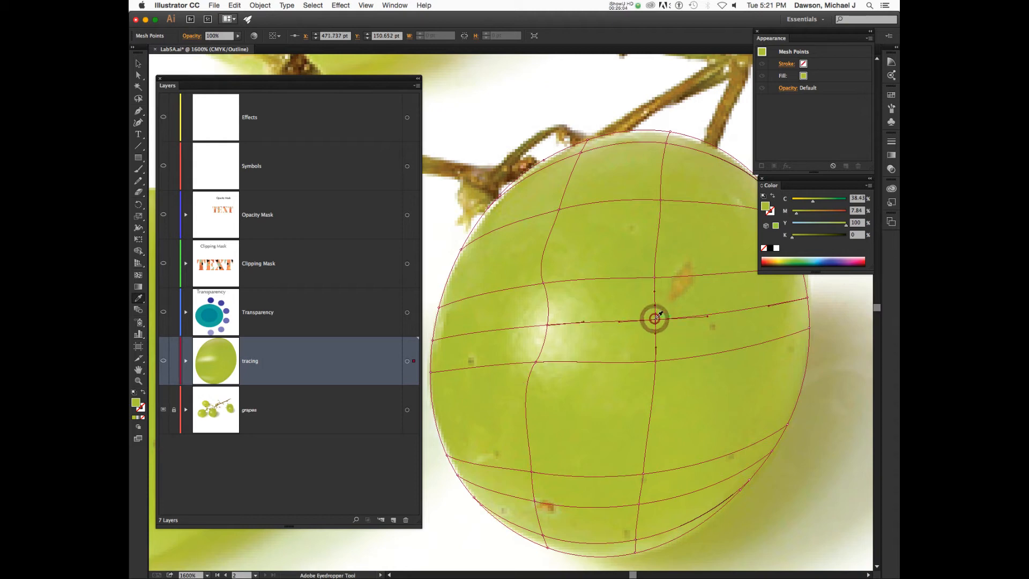
super+click(543, 284)
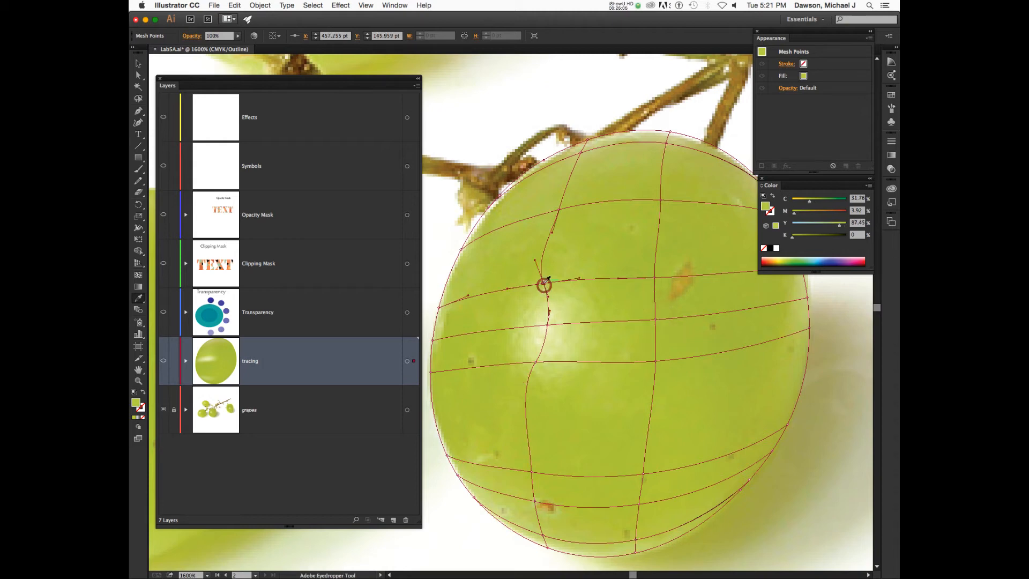
click(543, 283)
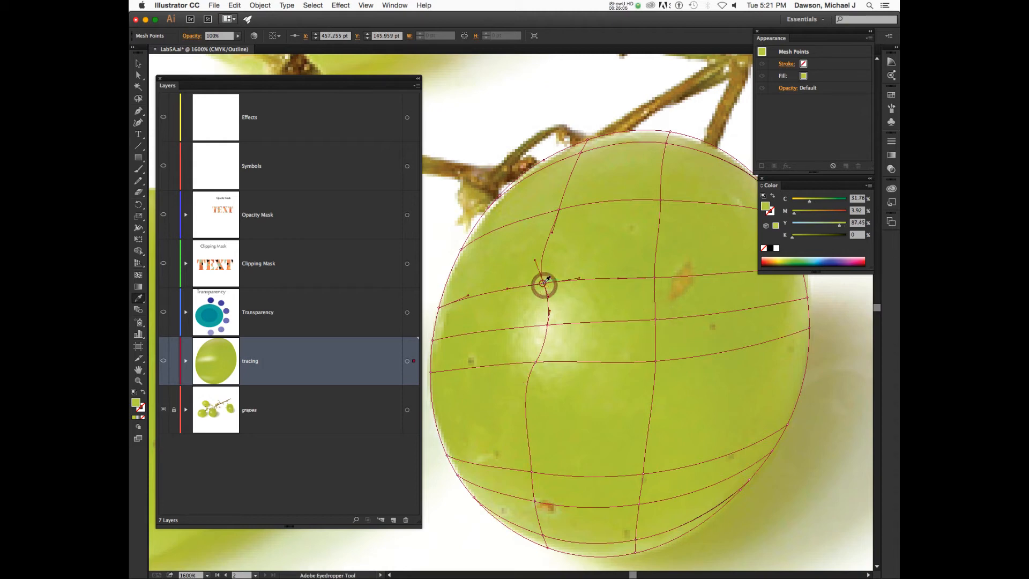
super+click(439, 308)
click(439, 308)
click(445, 305)
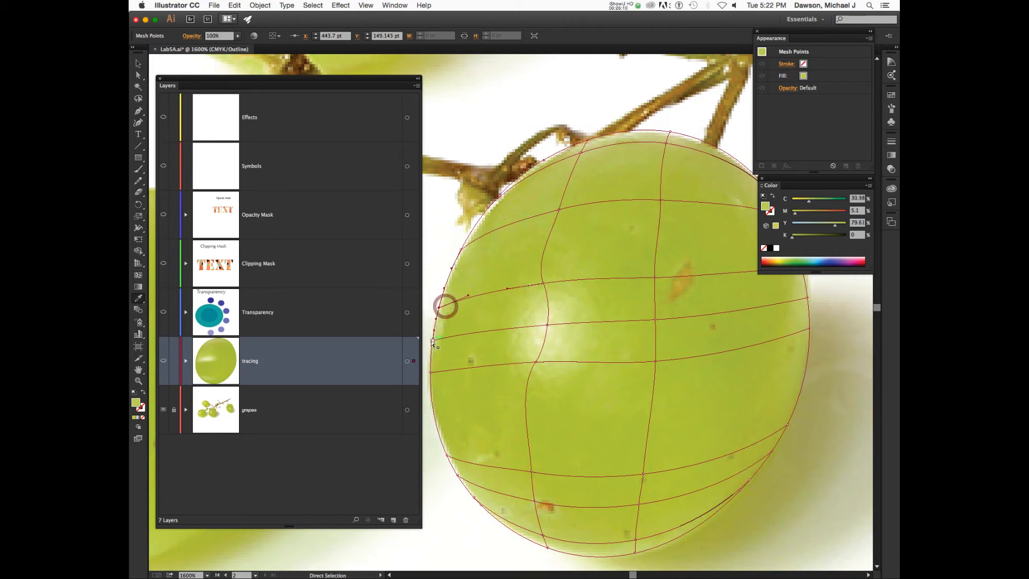
super+click(432, 341)
click(440, 340)
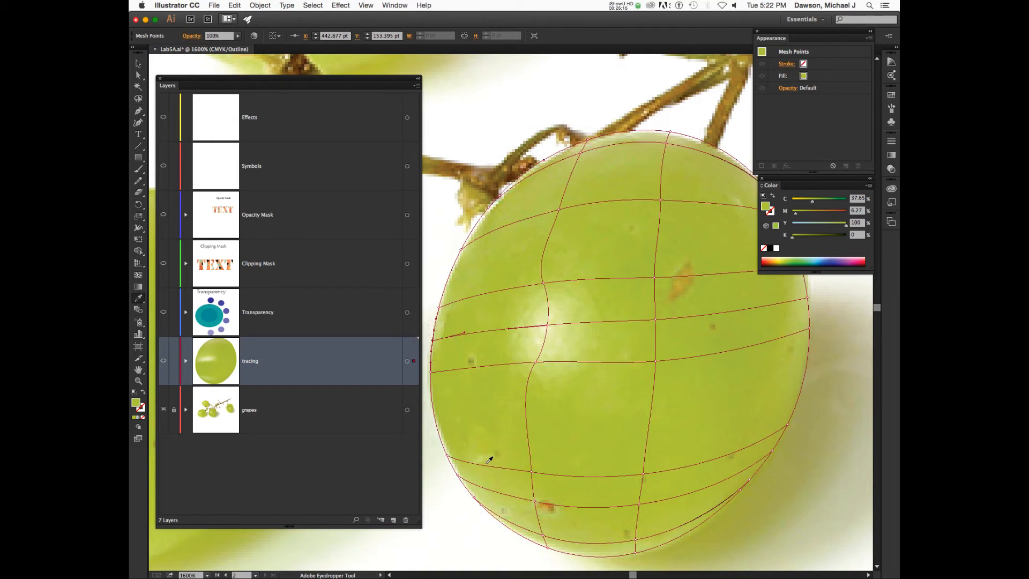
Colour the lower-left and bottom-edge points from the photo, pulling the bottom point up onto the edge.
super+click(446, 457)
click(456, 454)
click(475, 476)
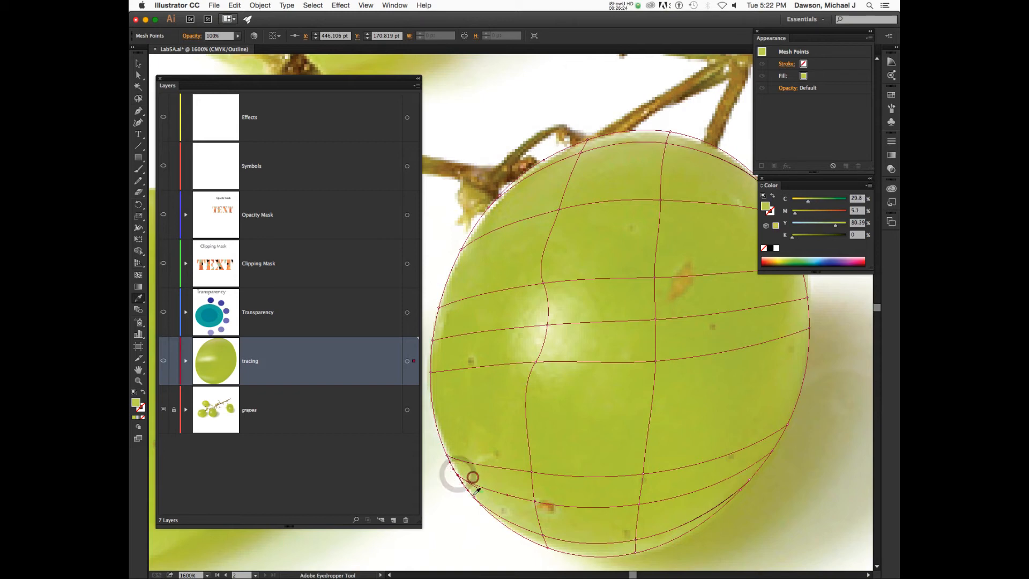
super+click(482, 506)
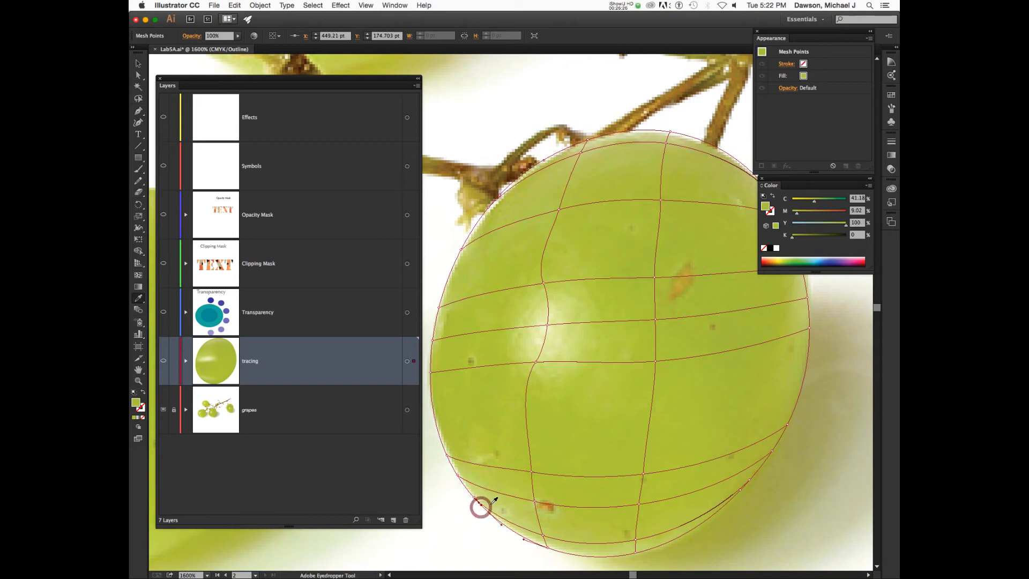
click(490, 505)
super+click(547, 541)
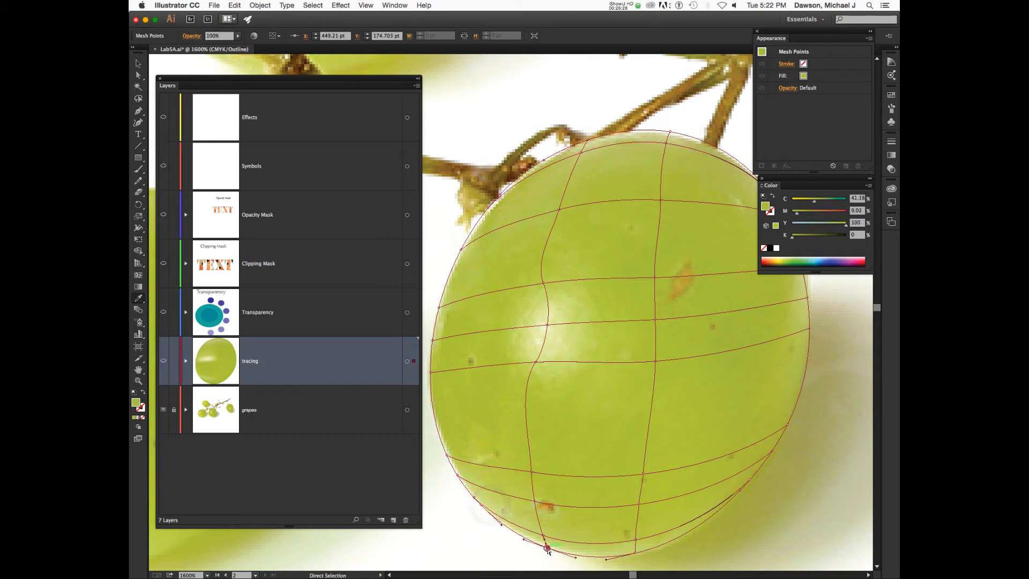
click(548, 545)
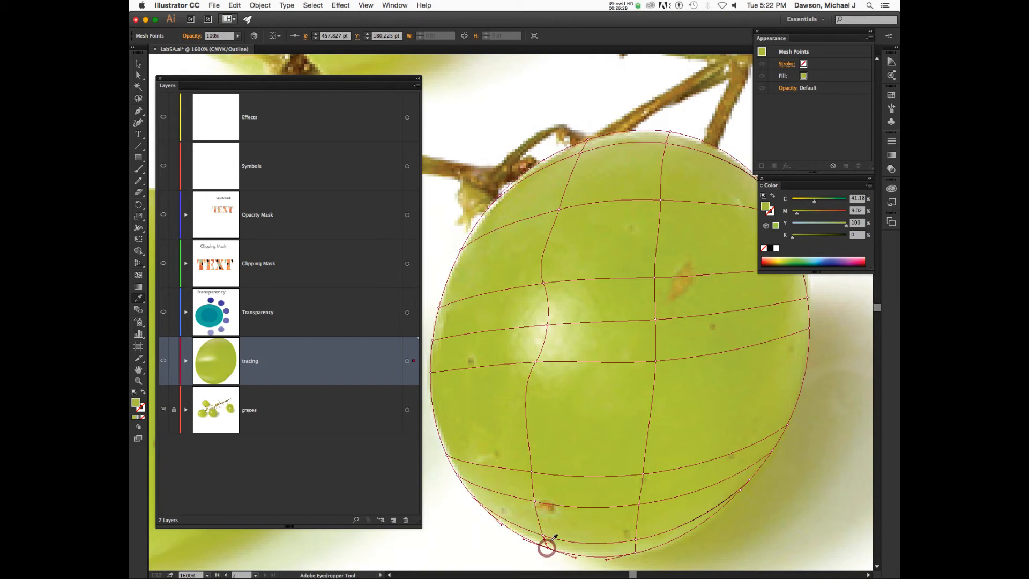
super+click(635, 551)
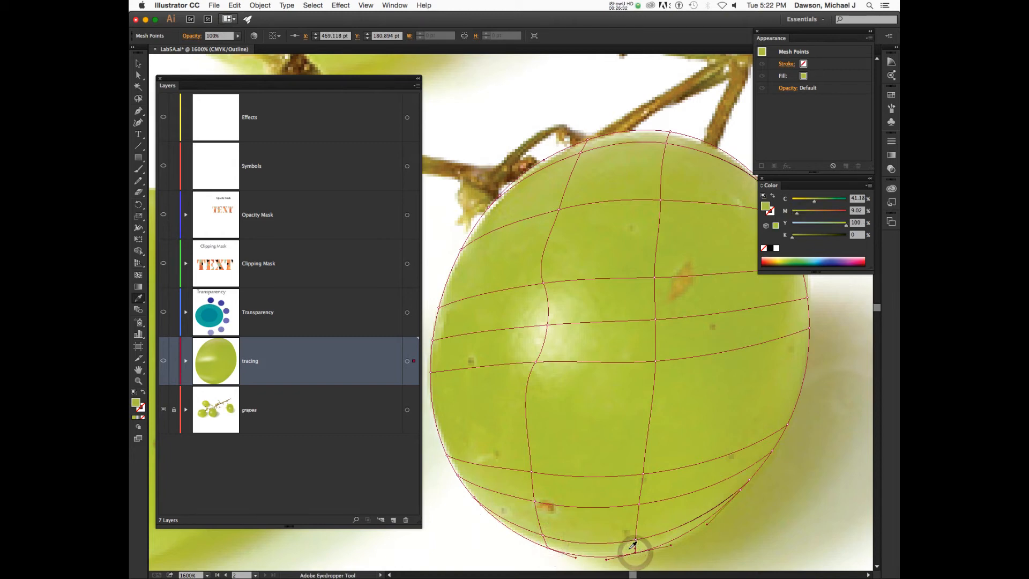
click(630, 547)
drag(636, 547, 635, 538)
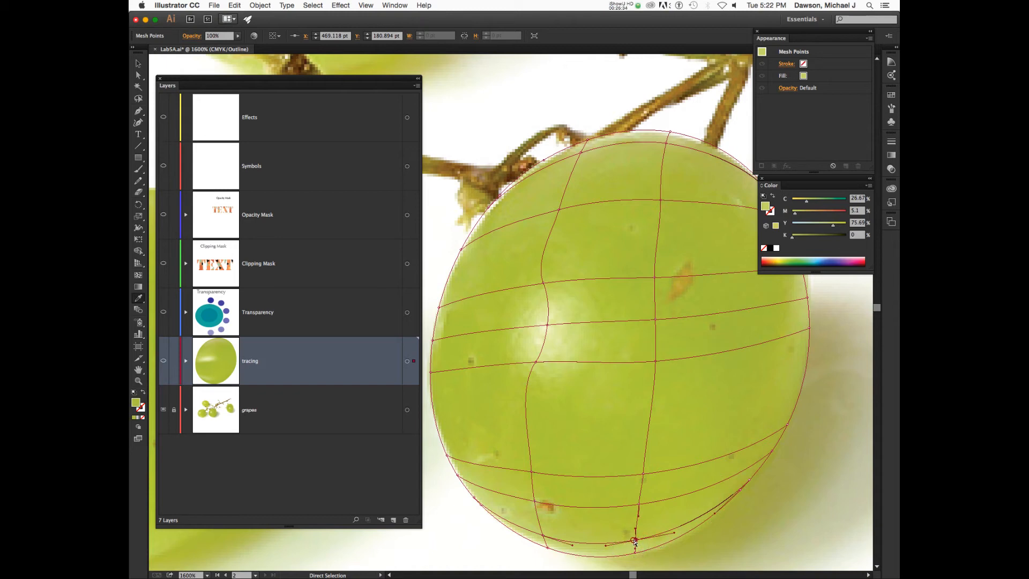
click(634, 538)
drag(644, 531, 644, 505)
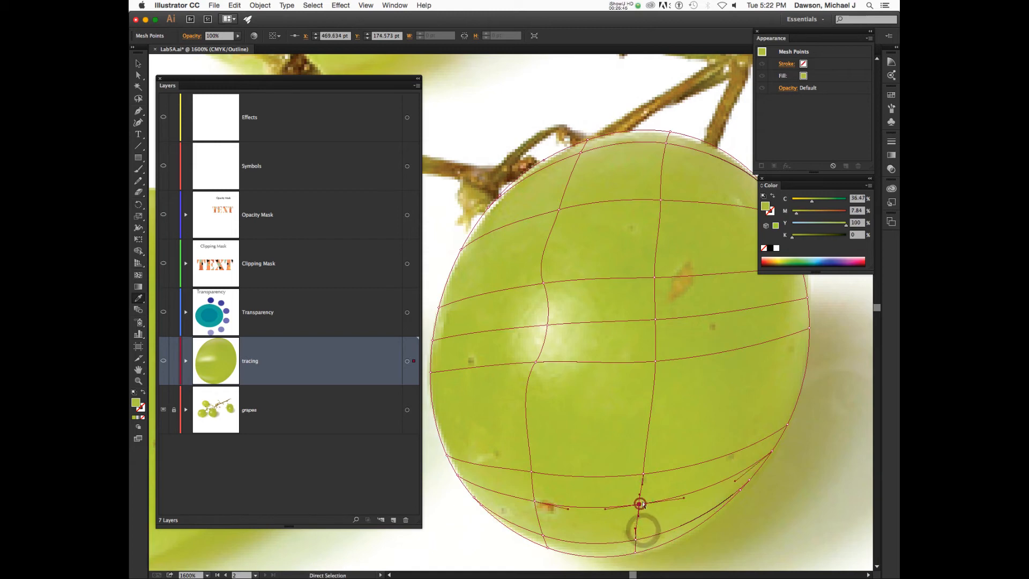
Colour the right-edge and upper-right mesh points with greens sampled from the photo.
click(768, 449)
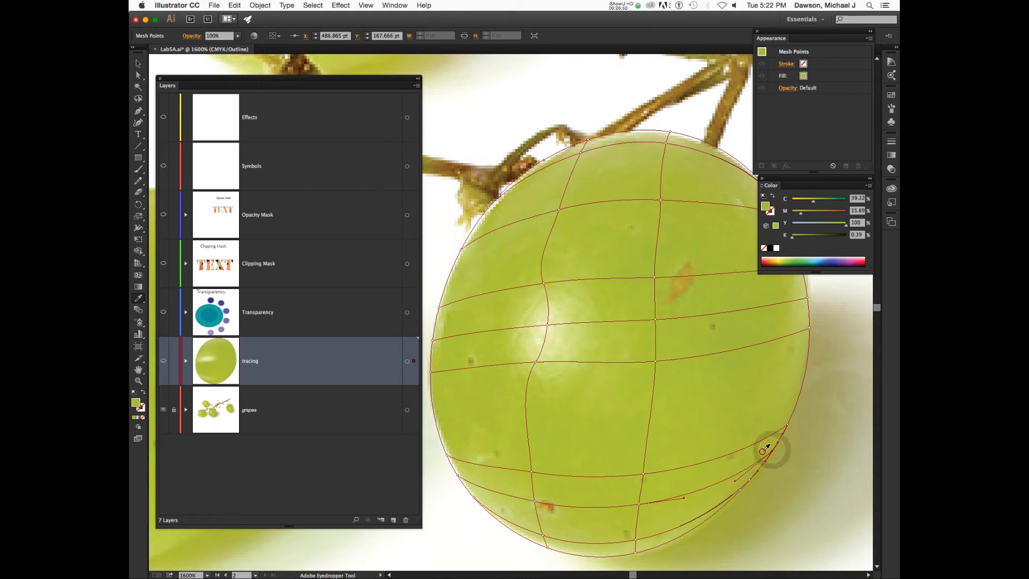
key(super)
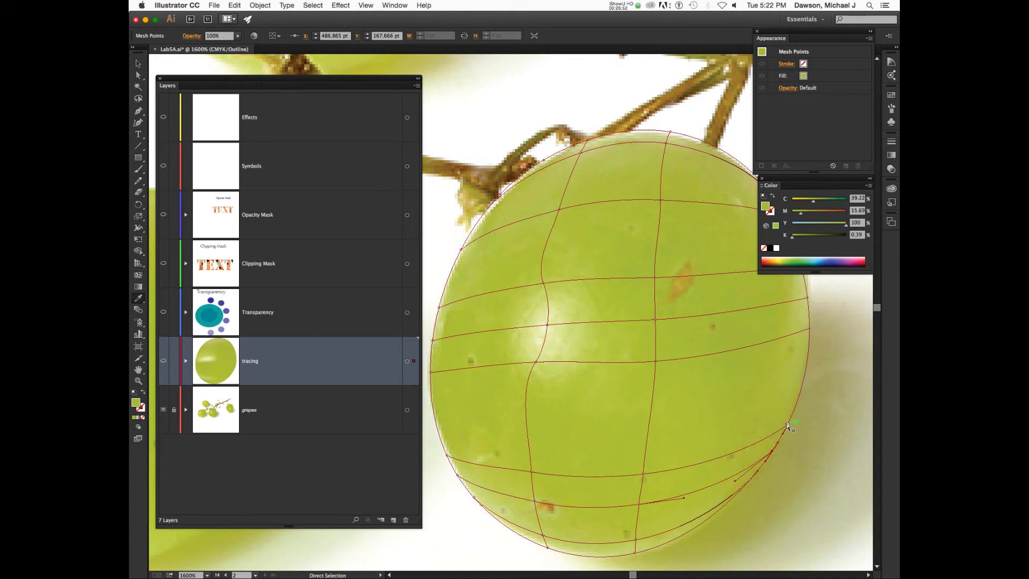
super+click(787, 424)
click(776, 420)
scroll(778, 418, up, 2)
scroll(777, 418, right, 2)
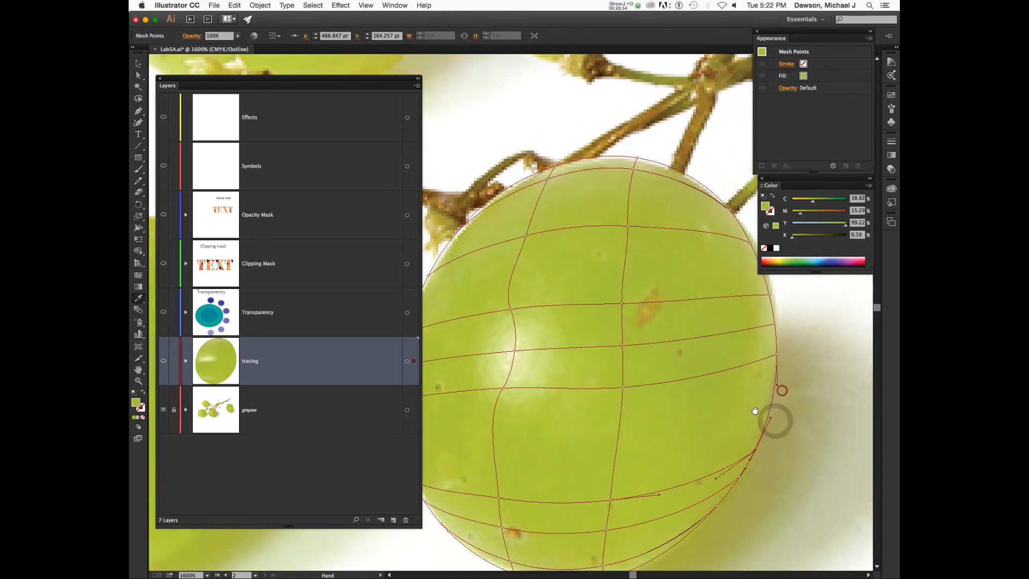
super+click(777, 353)
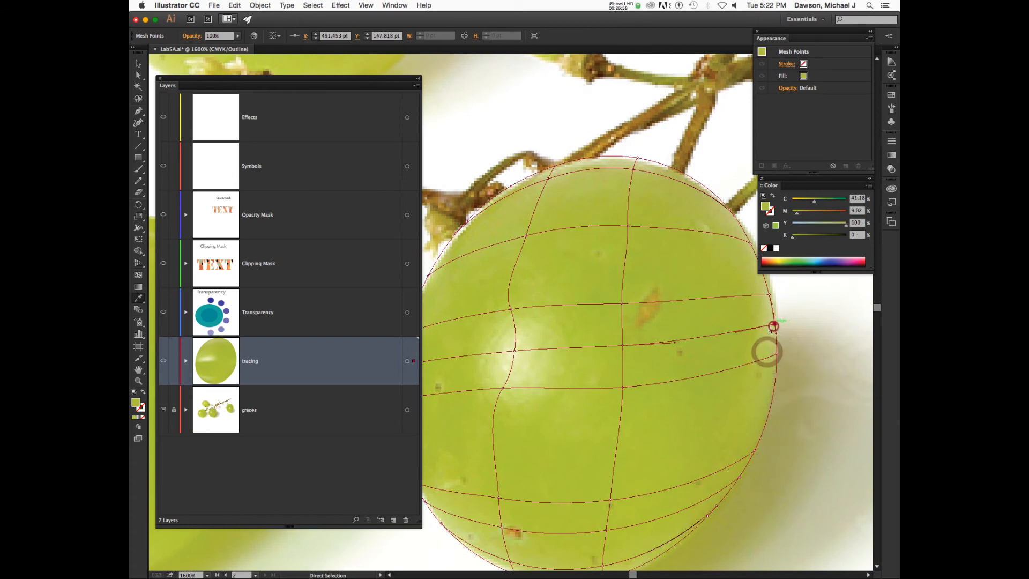
super+click(774, 324)
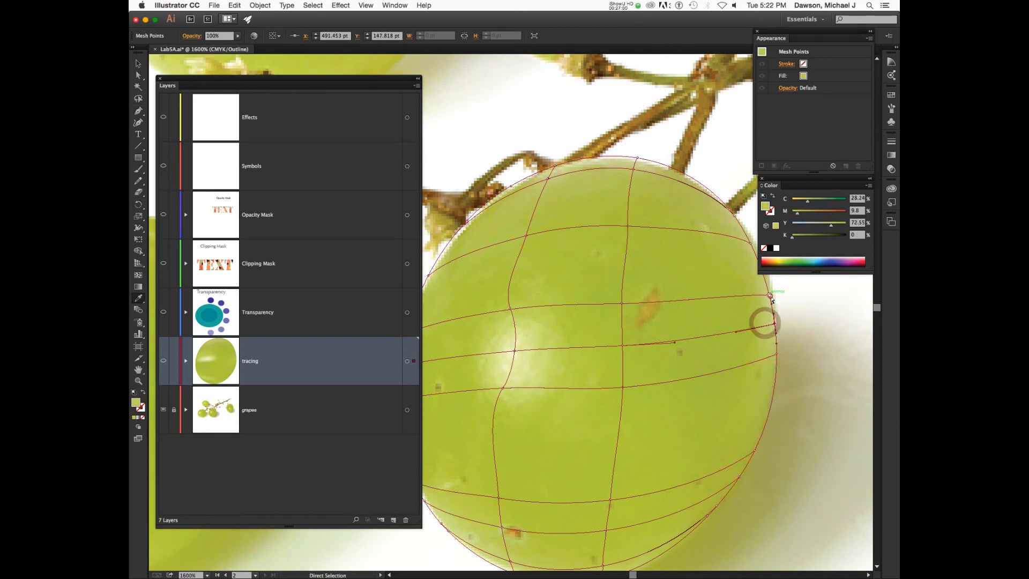
super+click(772, 294)
drag(760, 319, 727, 362)
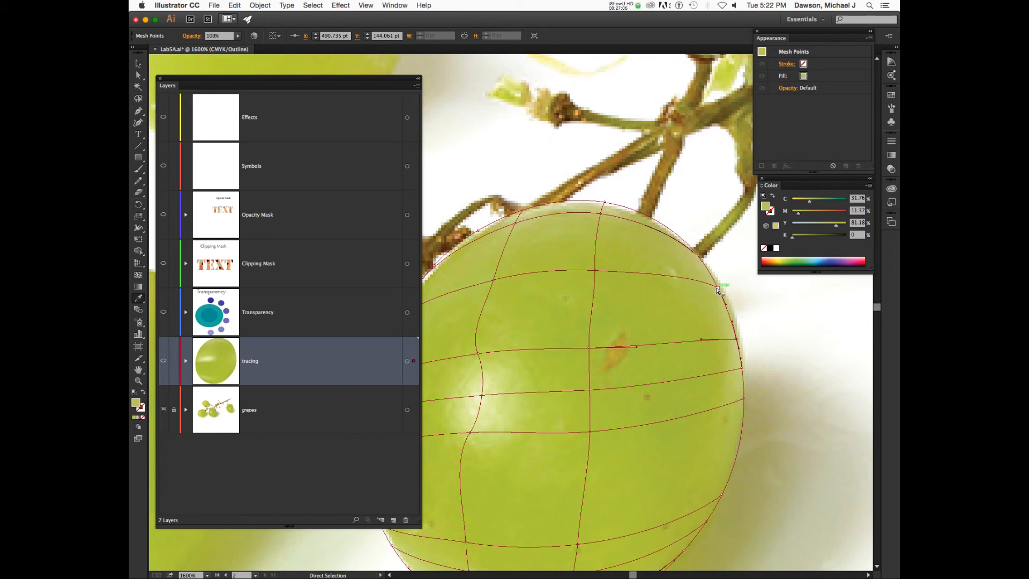
super+click(718, 290)
click(718, 289)
Switch to GPU Preview to check the grape's mesh shading.
key(super+y)
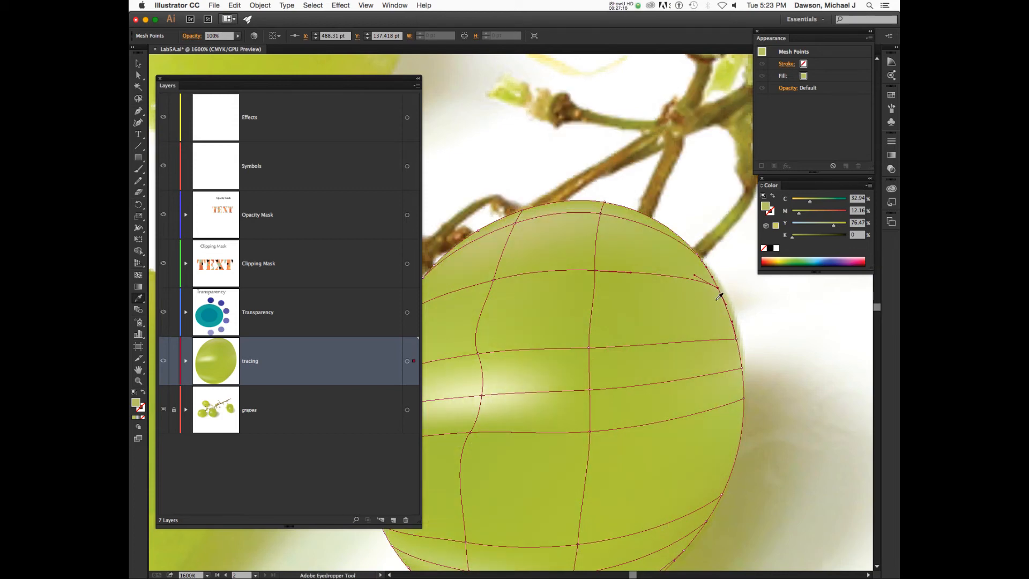
scroll(715, 342, left, 5)
scroll(715, 341, up, 2)
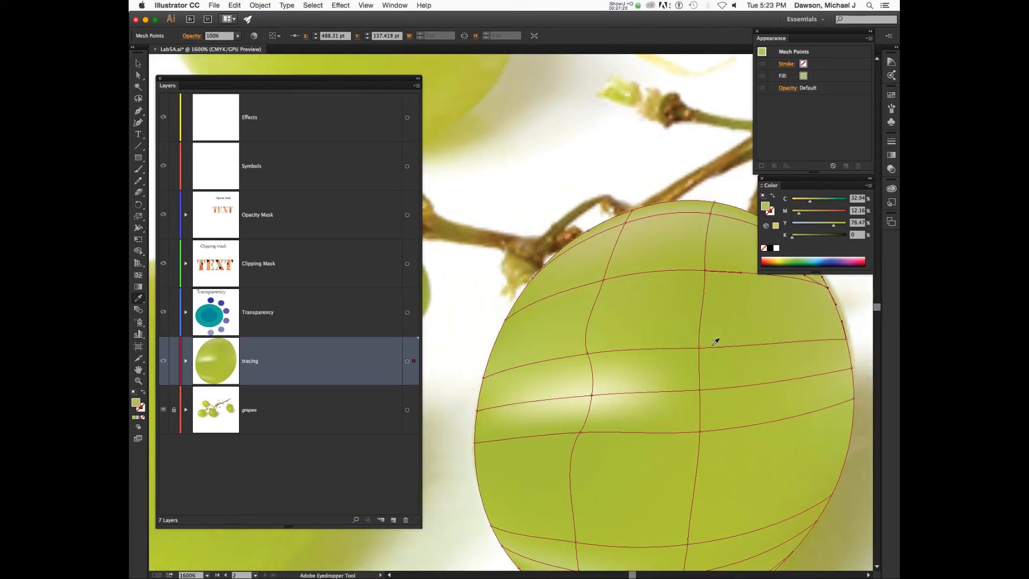
scroll(715, 341, down, 3)
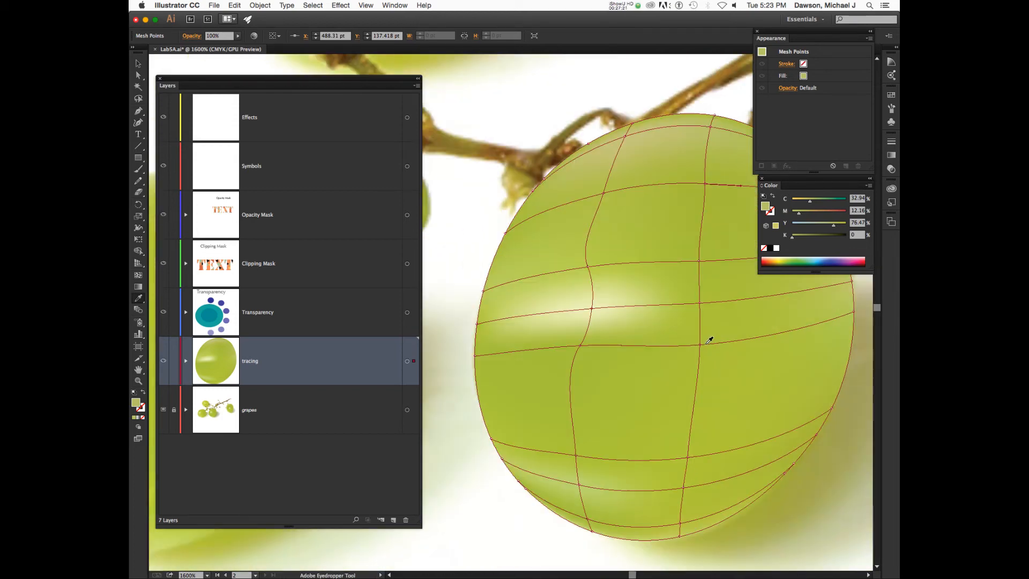
Select both interior points on the upper mesh line and drag them upward together.
key(a)
click(589, 267)
super+click(698, 260)
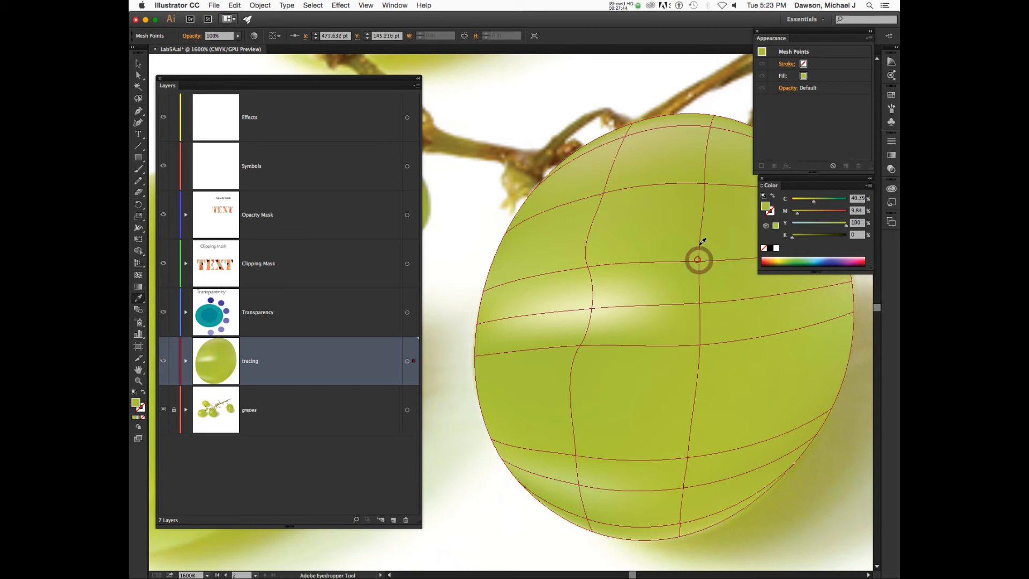
key(a)
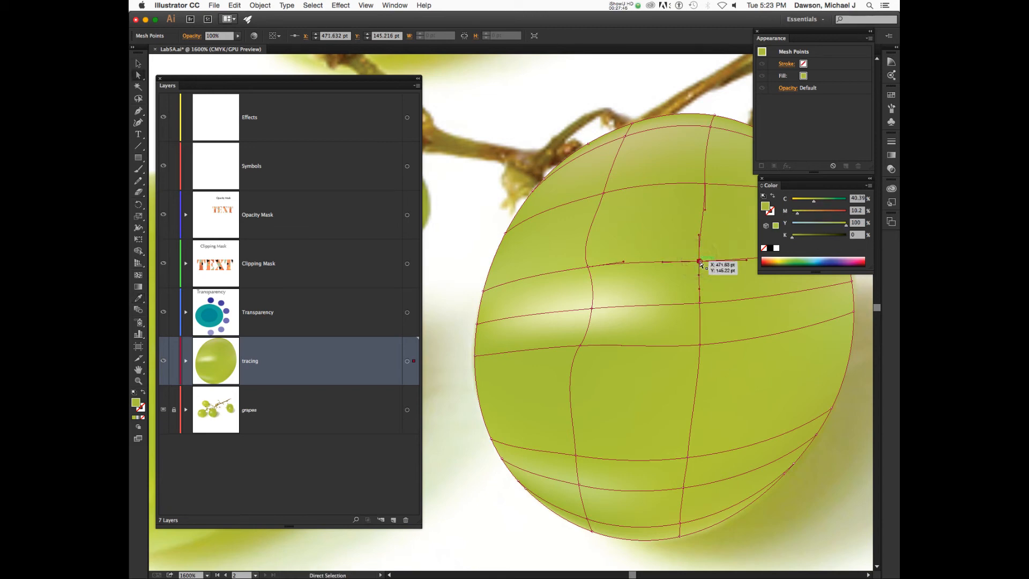
click(699, 262)
super+click(589, 266)
super+click(588, 266)
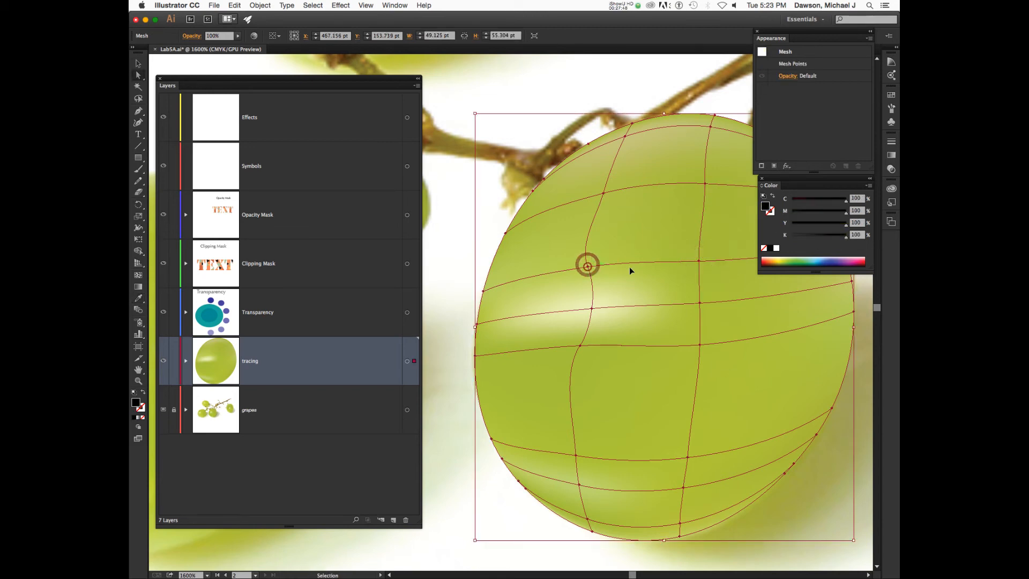
click(699, 261)
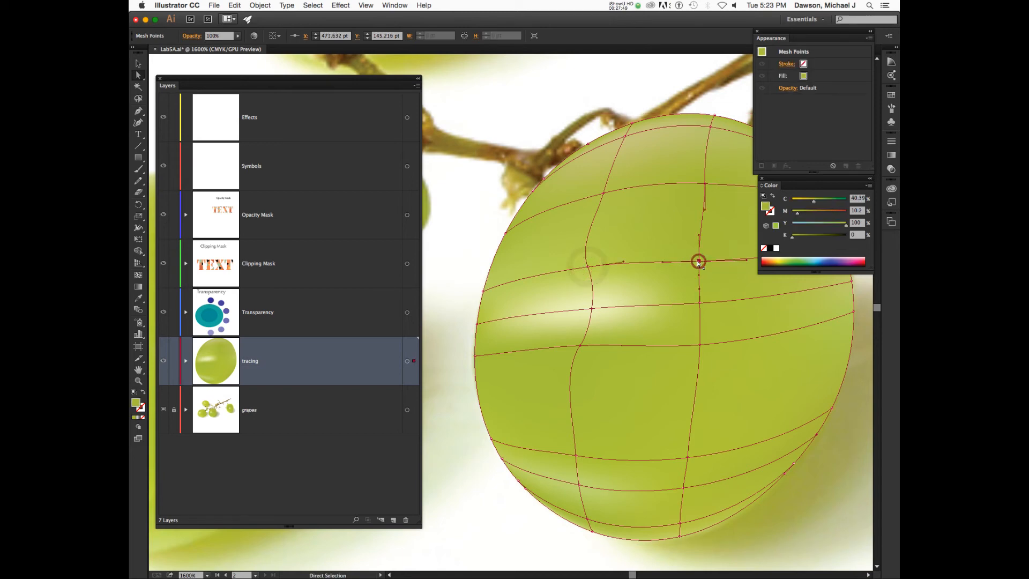
shift+click(588, 266)
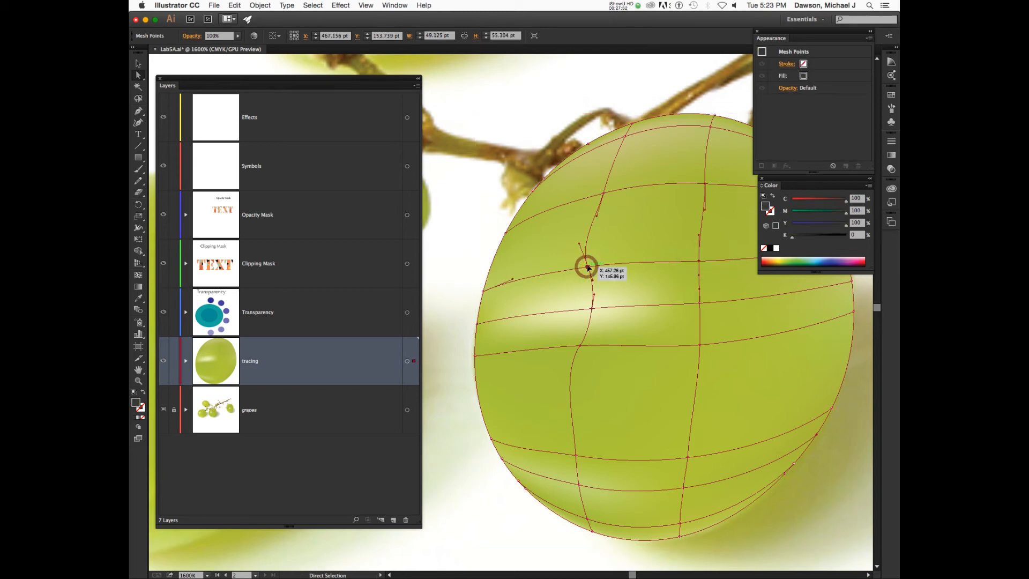
drag(588, 266, 606, 203)
key(u)
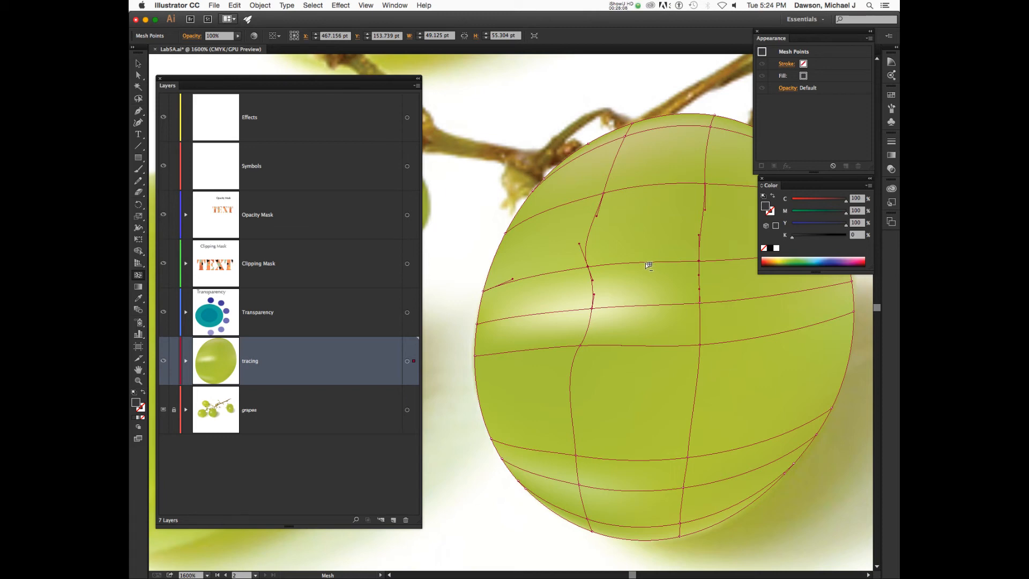
Replace an upper horizontal mesh line with a new point left of centre, coloured photo green.
alt+click(649, 266)
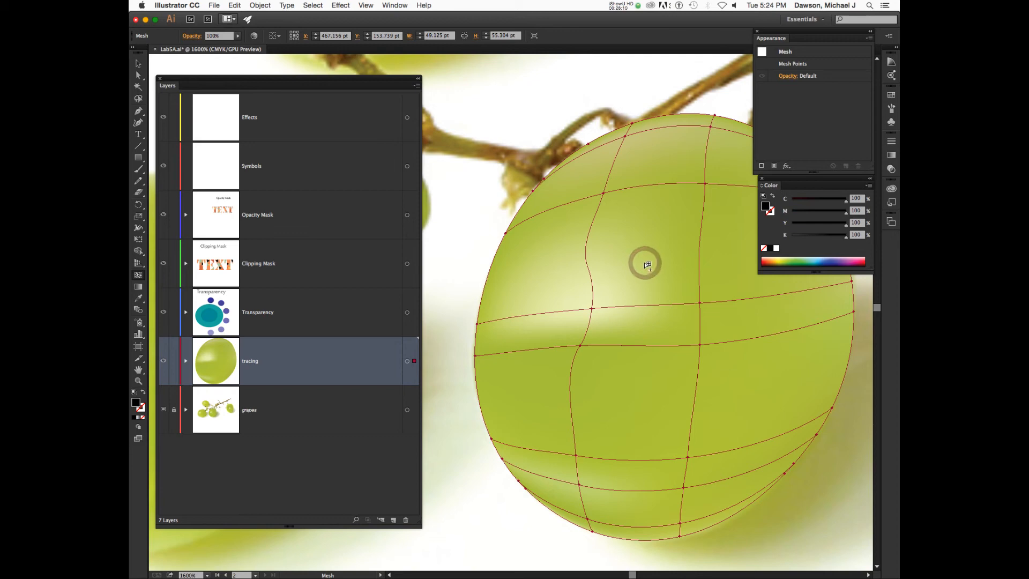
click(587, 238)
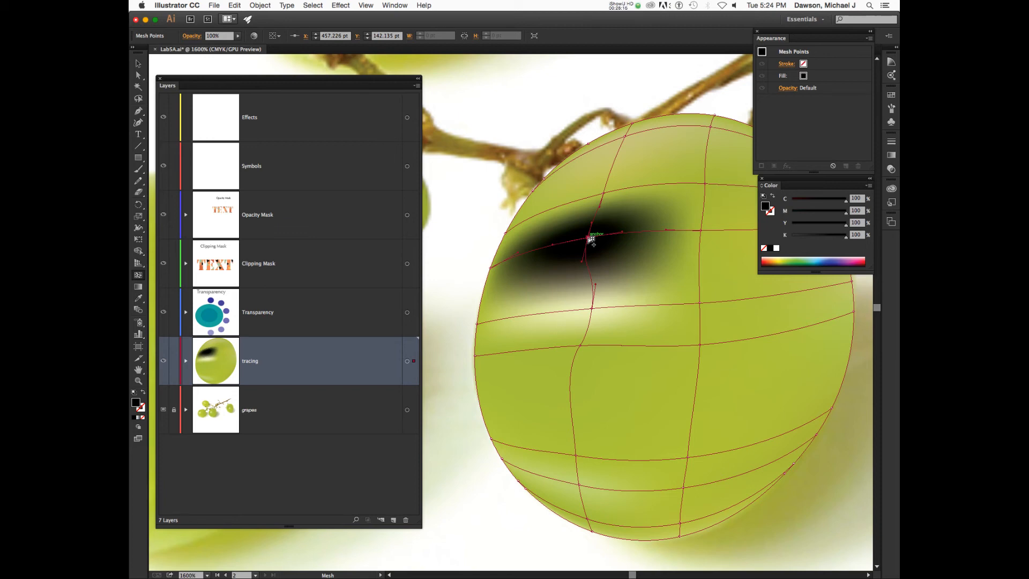
alt+click(590, 239)
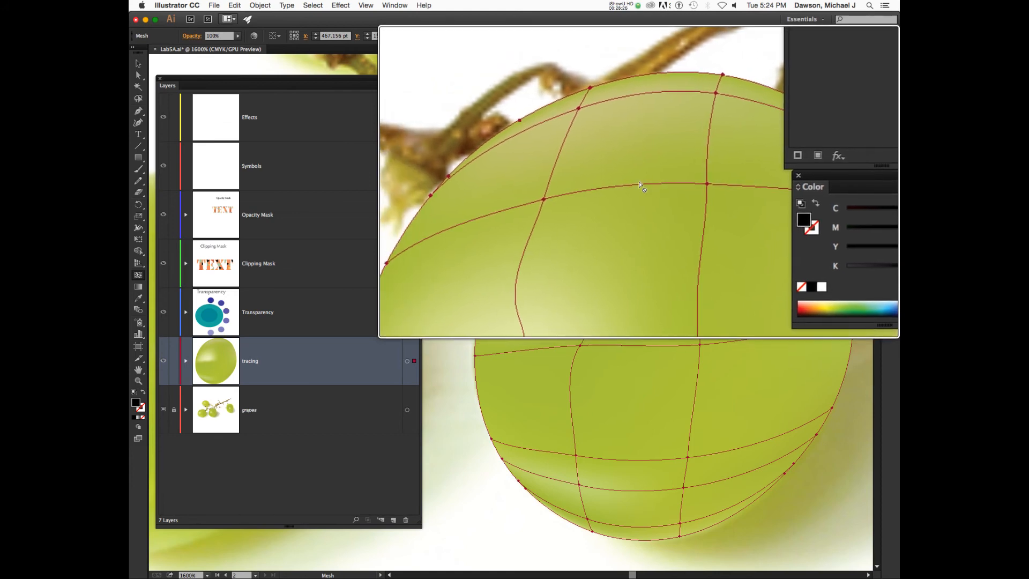
alt+click(641, 186)
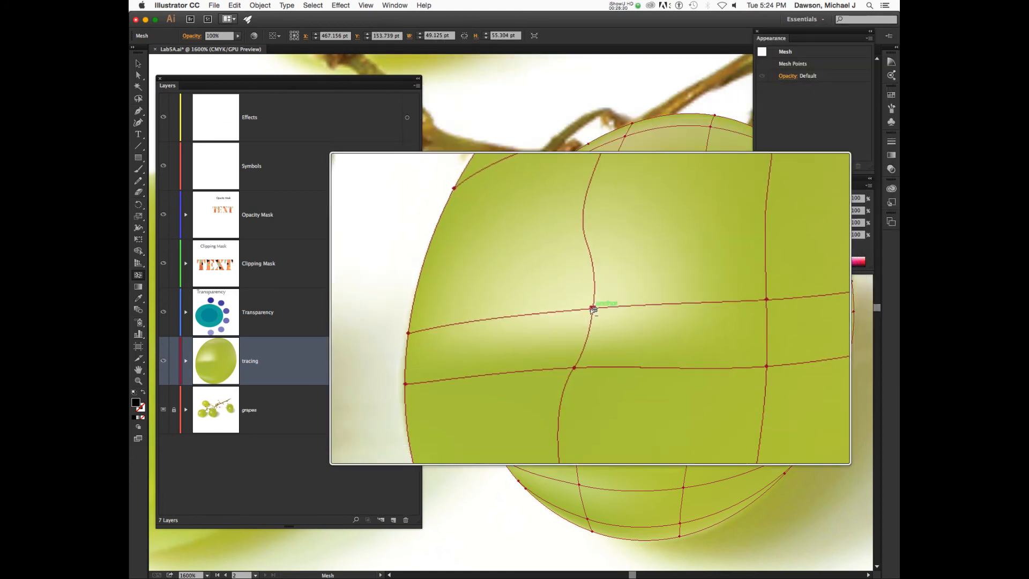
click(591, 230)
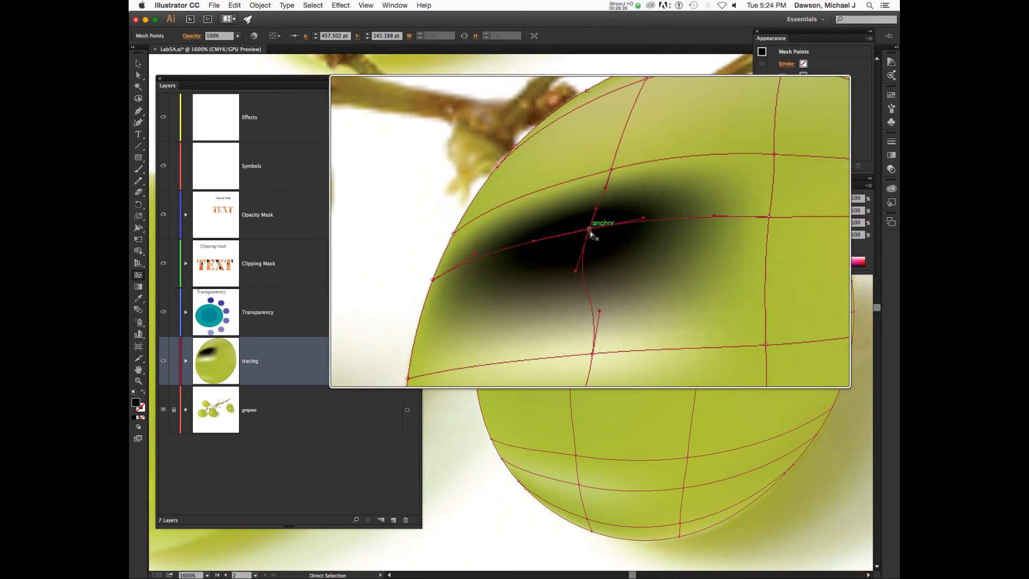
click(590, 233)
key(super+y)
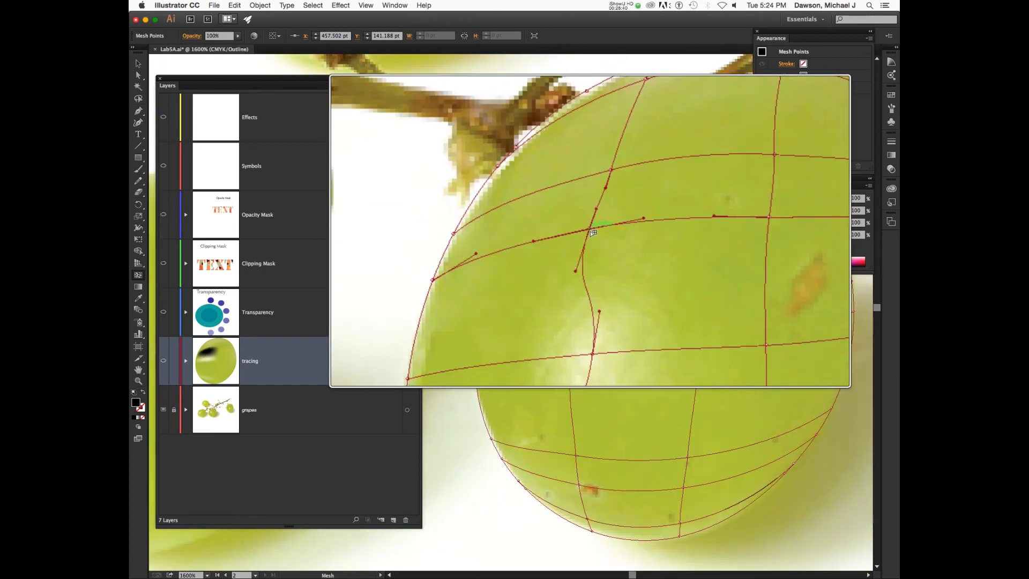
key(i)
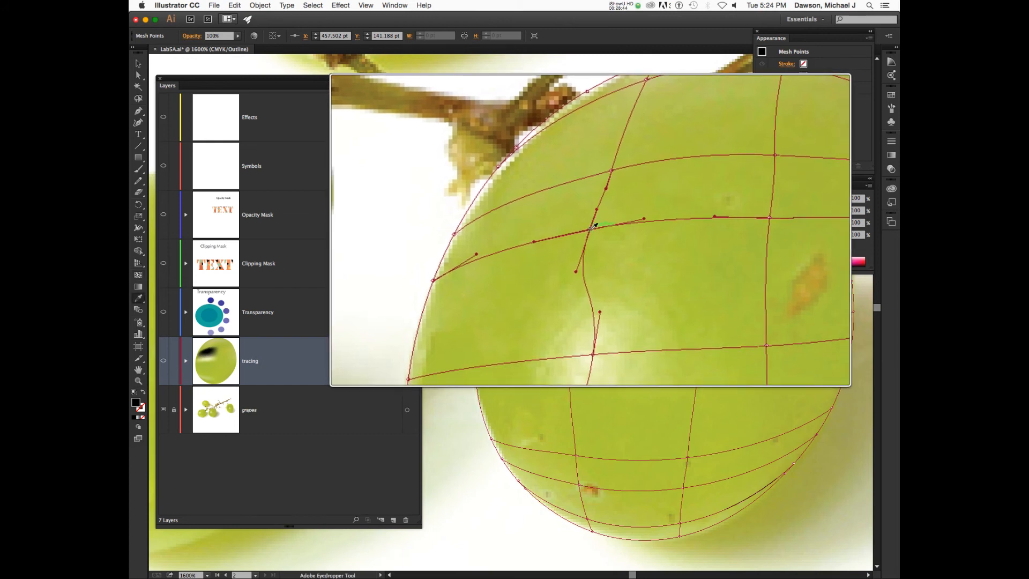
click(594, 225)
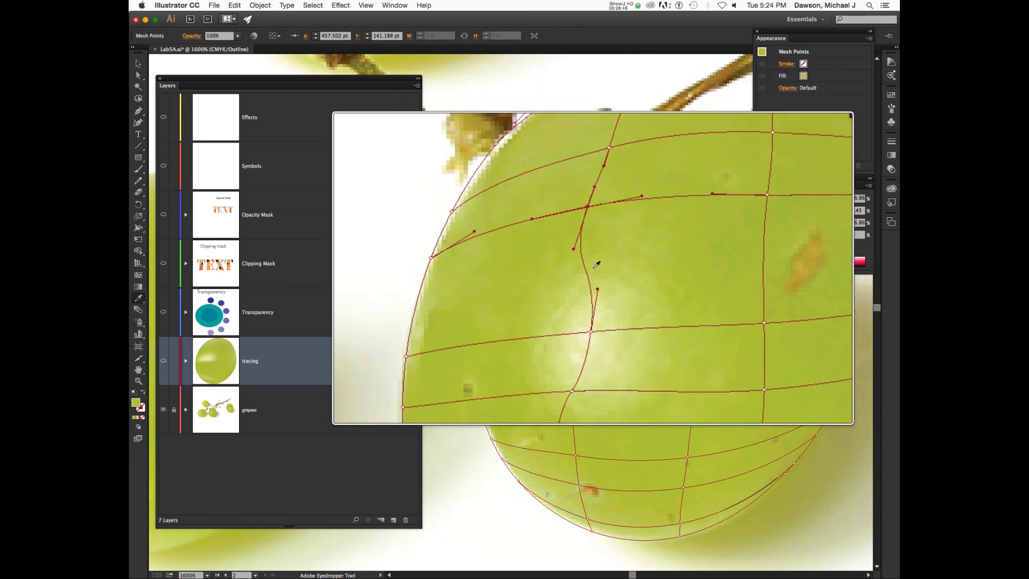
key(ctrl+y)
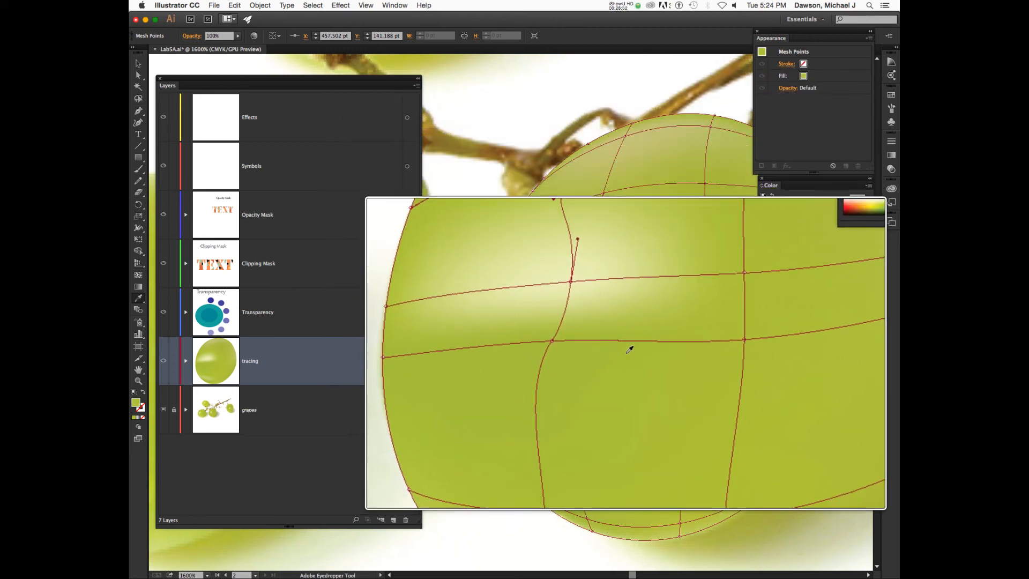
Remove a lower horizontal line, add a point on the vertical line, and colour it grape green.
key(u)
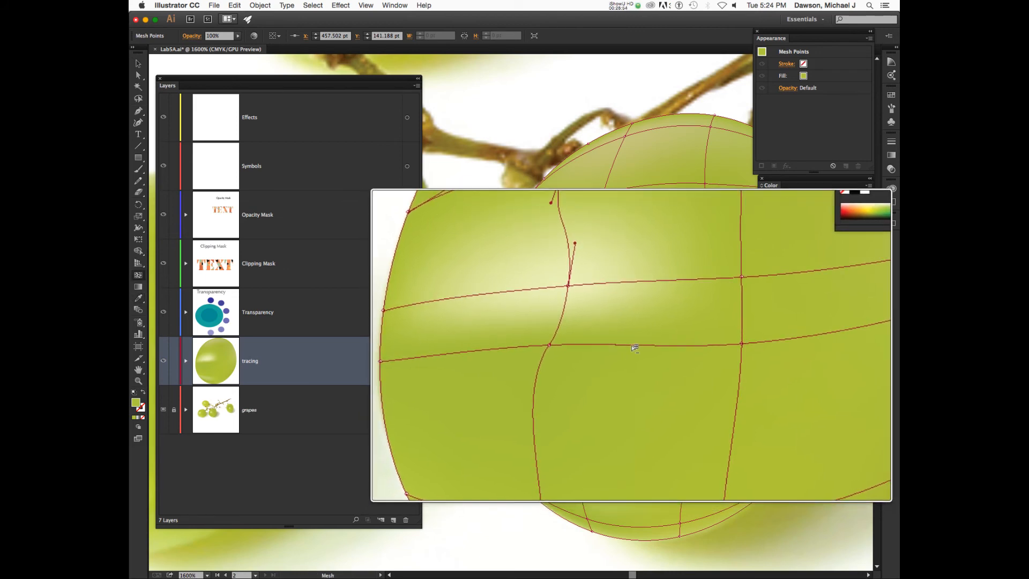
alt+click(631, 347)
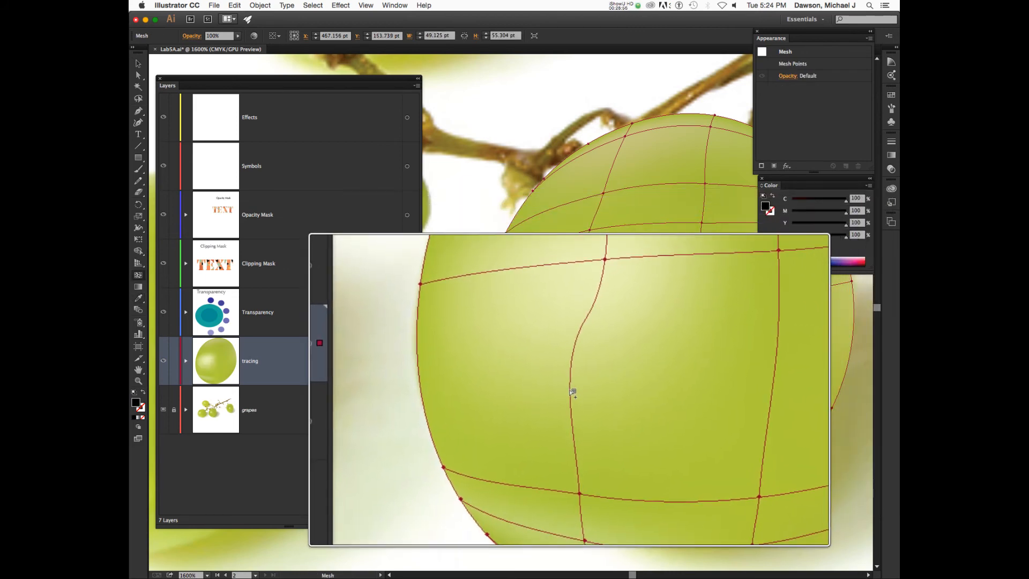
click(571, 391)
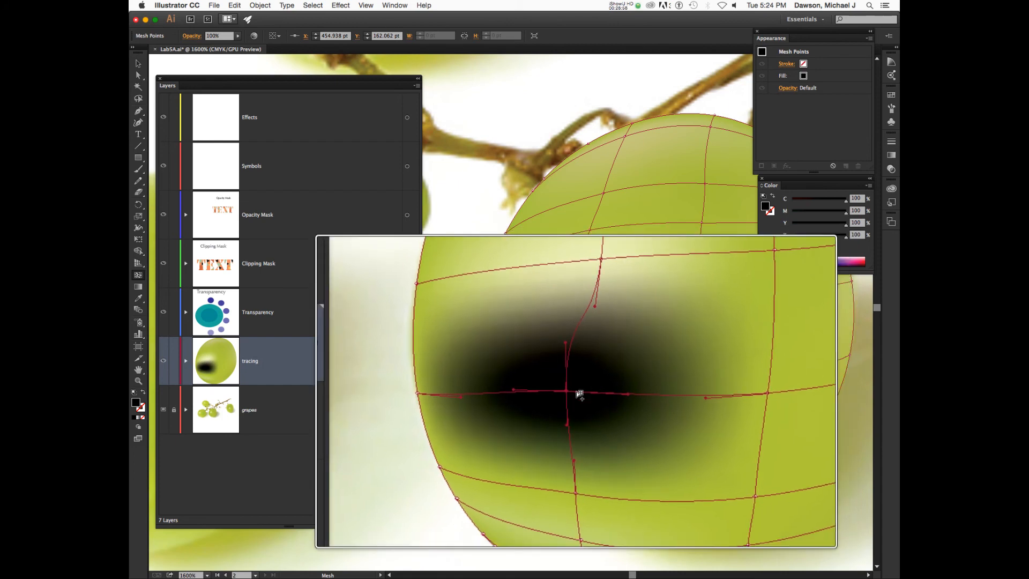
key(super+y)
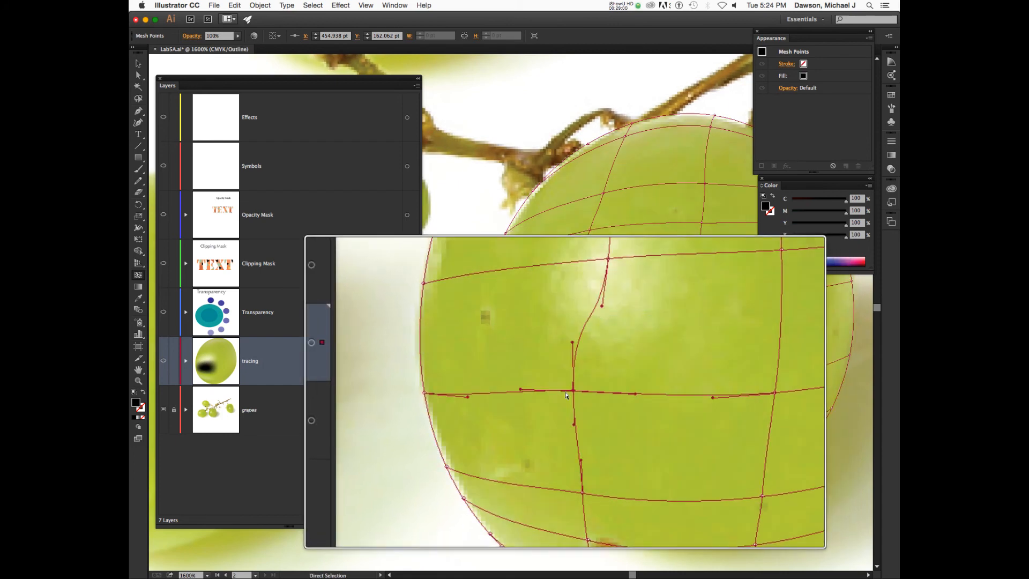
key(i)
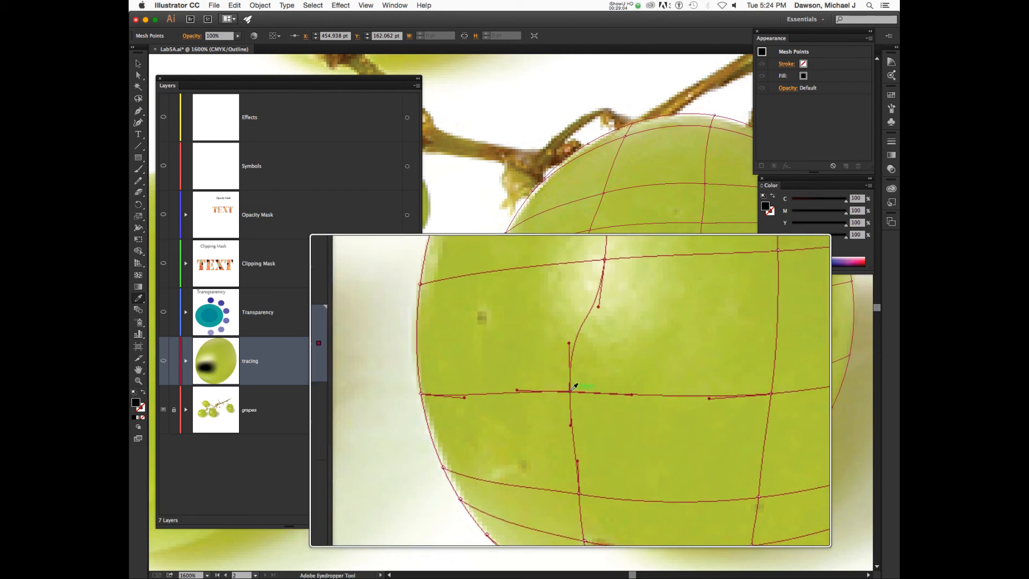
click(572, 390)
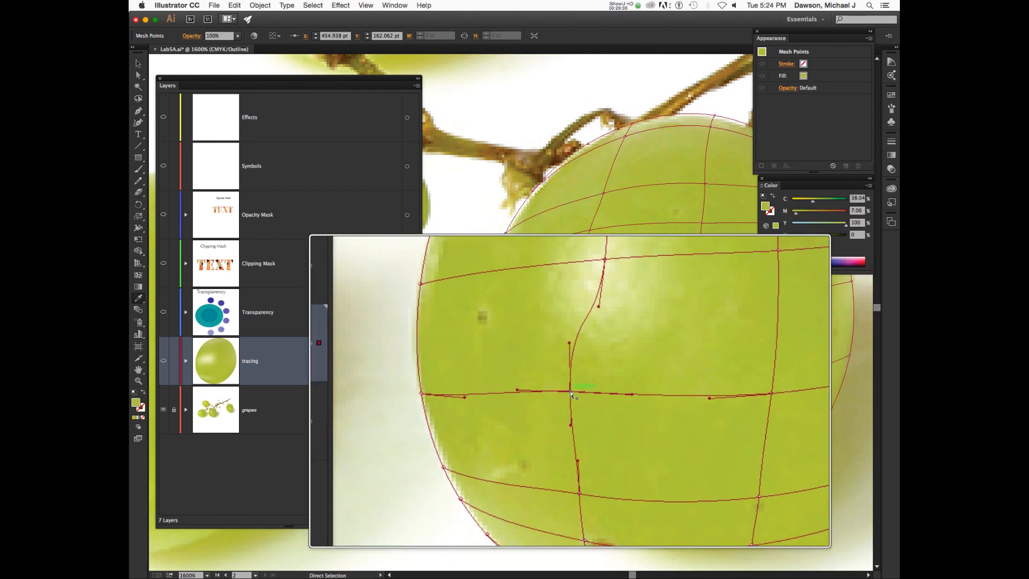
key(super+y)
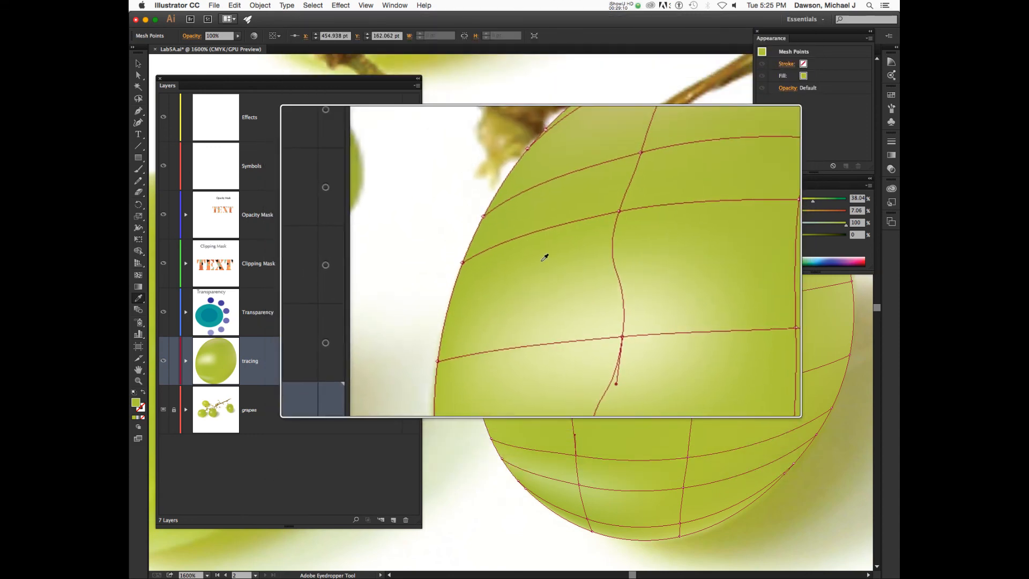
Add a new vertical mesh line near the grape's left edge, undoing one misplaced point.
key(u)
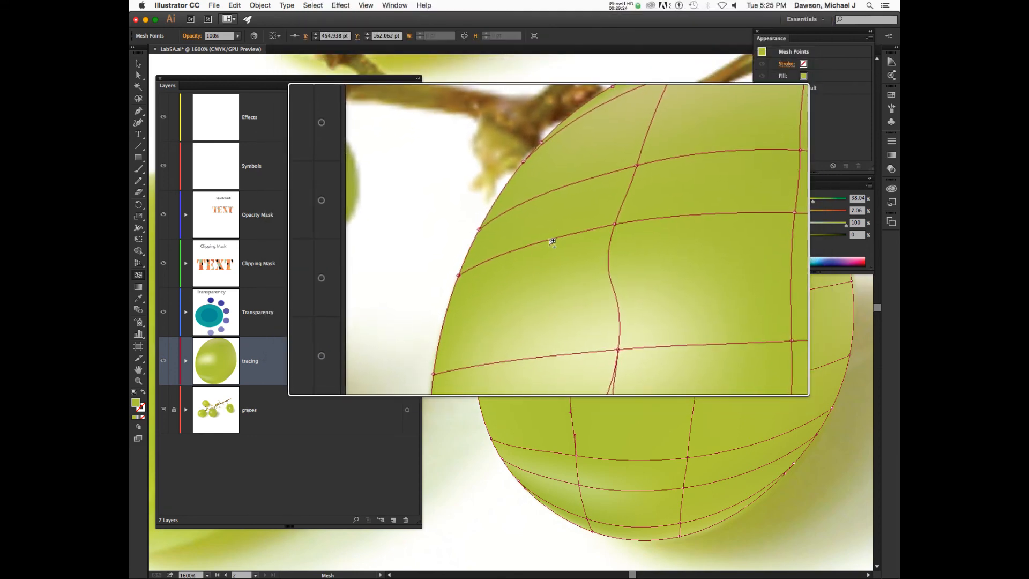
click(550, 241)
key(super+z)
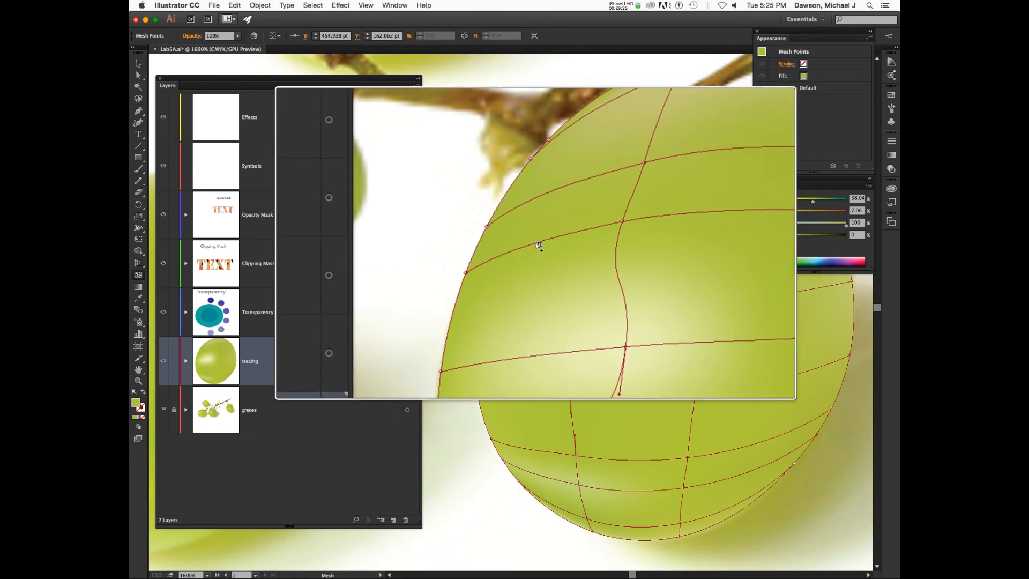
click(507, 254)
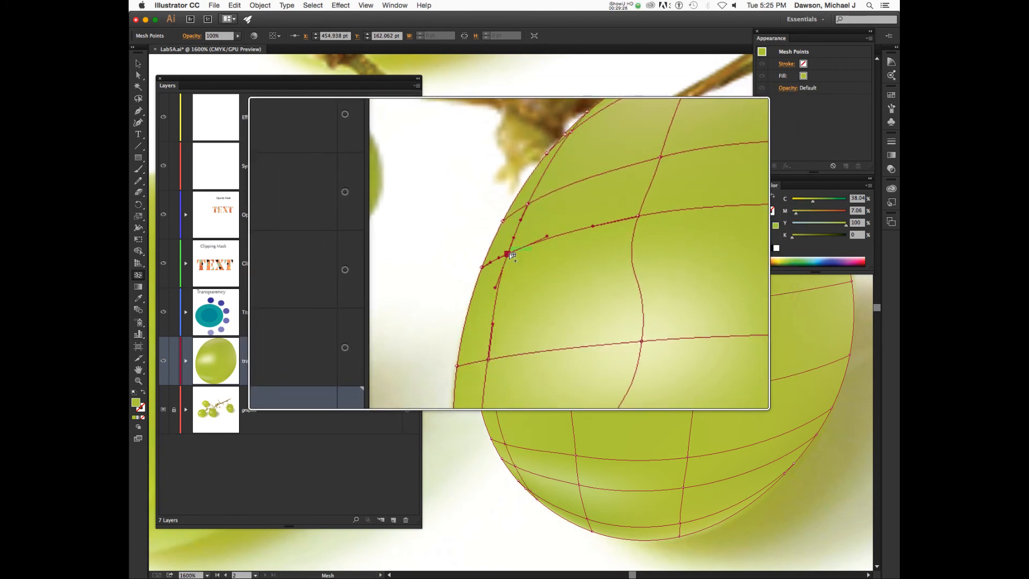
click(543, 240)
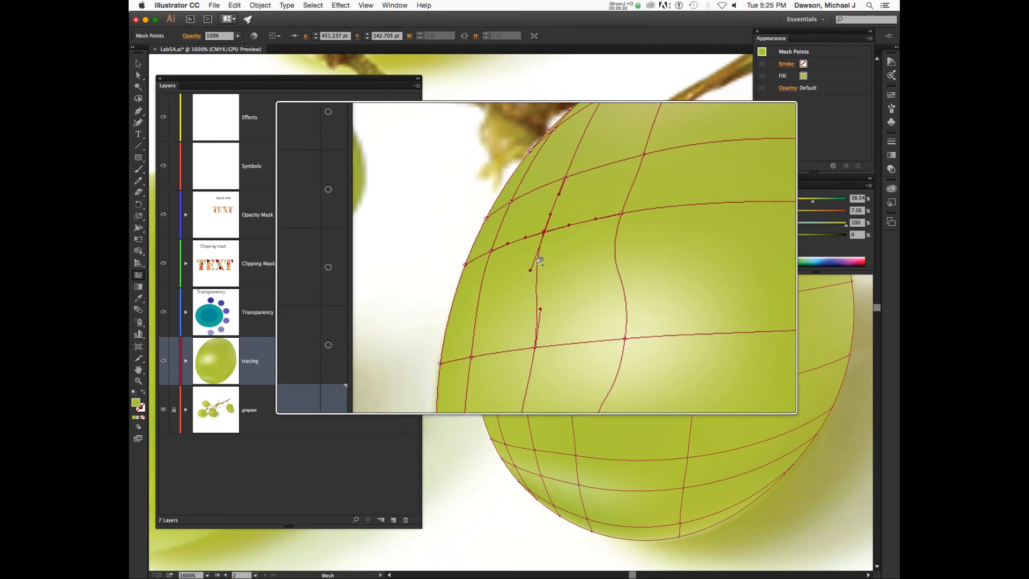
In Outline view, colour each point of the new left mesh line from the photo.
key(super+y)
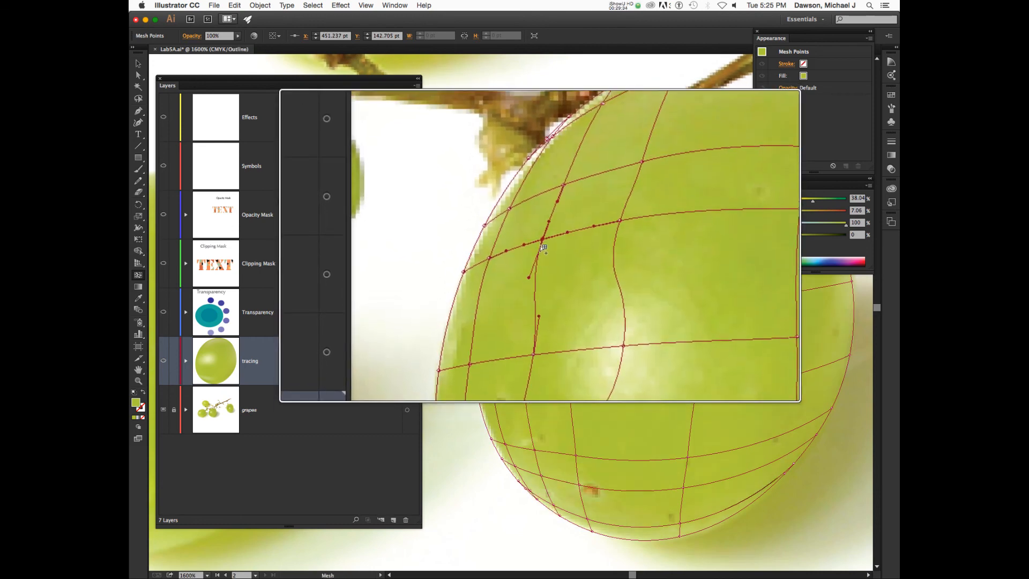
key(i)
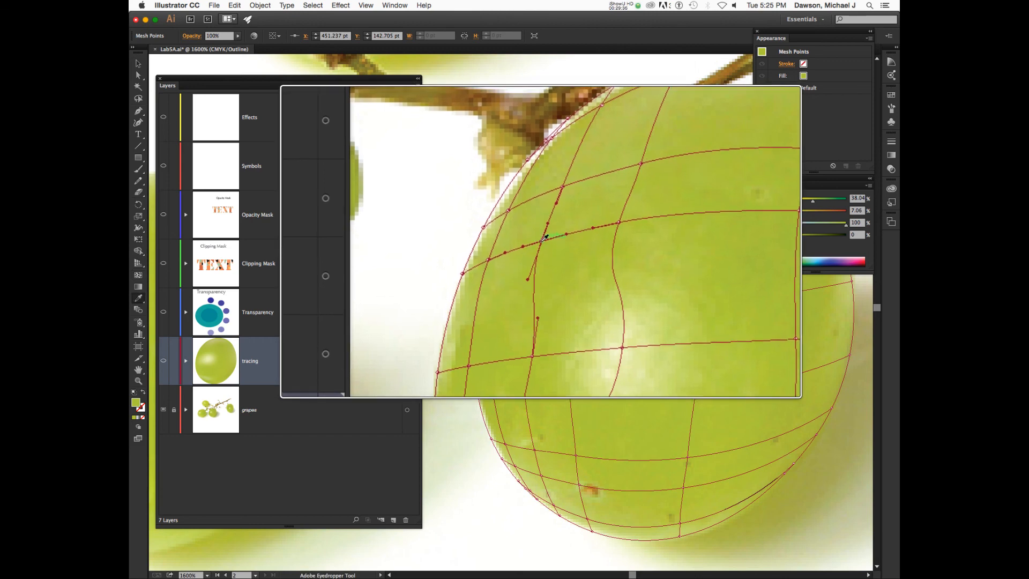
click(542, 239)
super+click(509, 254)
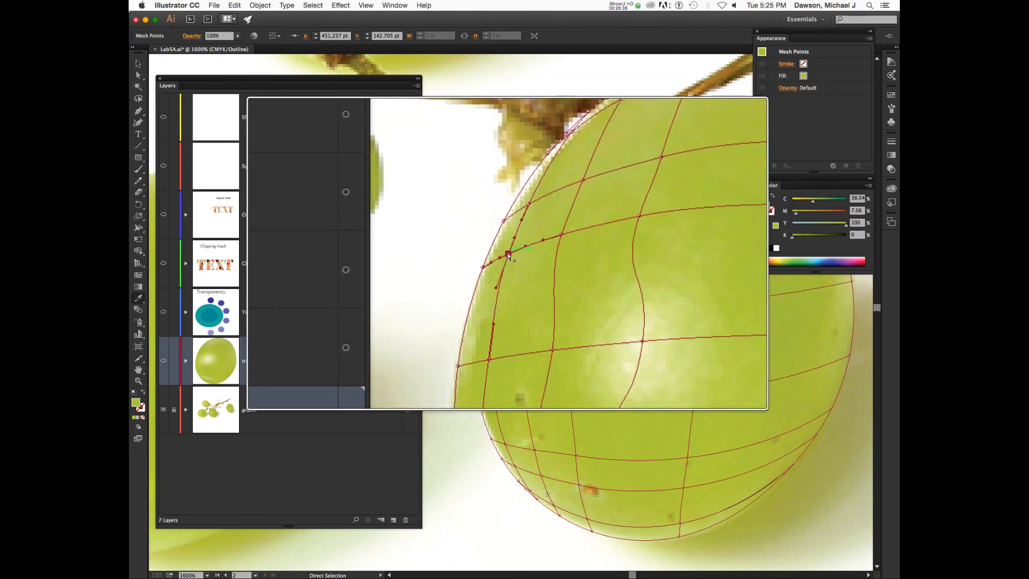
click(509, 253)
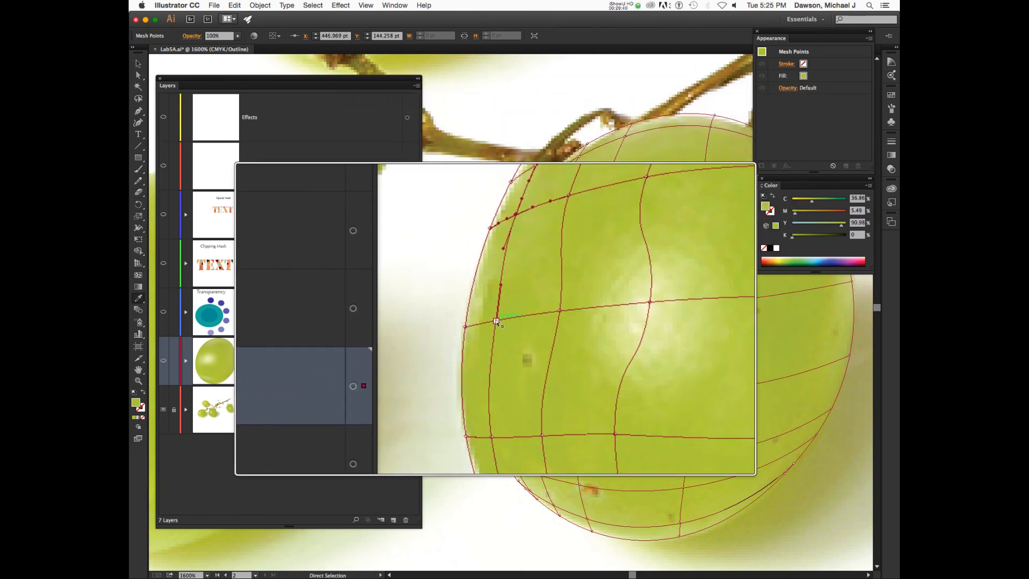
super+click(496, 320)
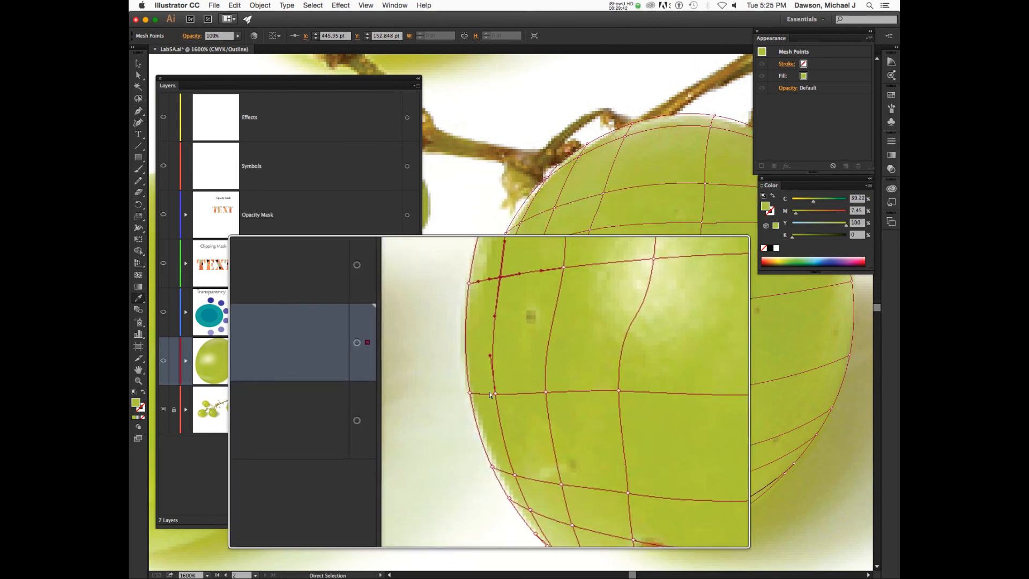
super+click(493, 395)
super+click(493, 394)
click(493, 394)
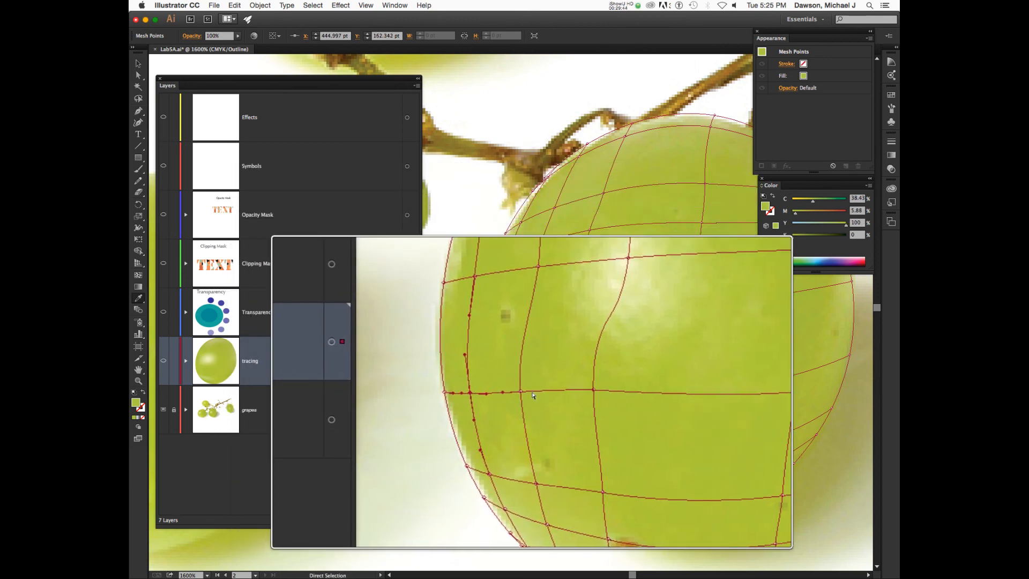
super+click(526, 393)
click(528, 389)
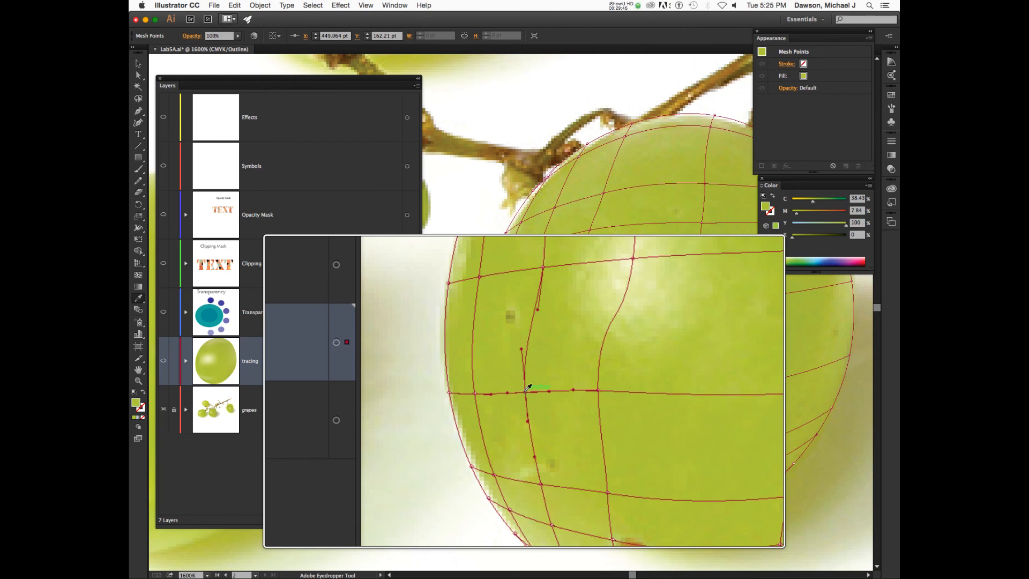
Return to the shaded view, recentre on the grape, and select a top-edge mesh point.
key(super+y)
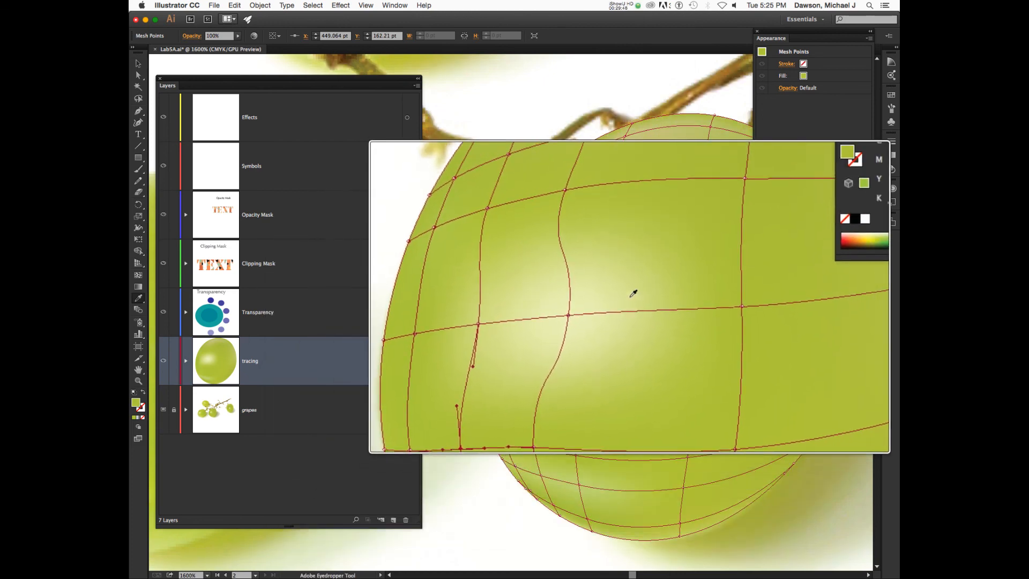
scroll(633, 293, left, 6)
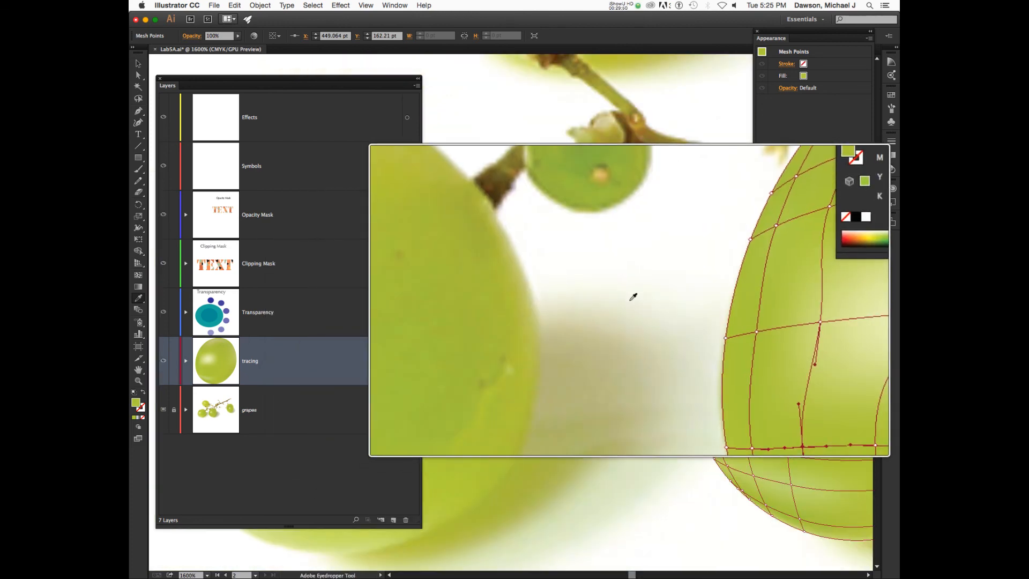
drag(720, 340, 493, 318)
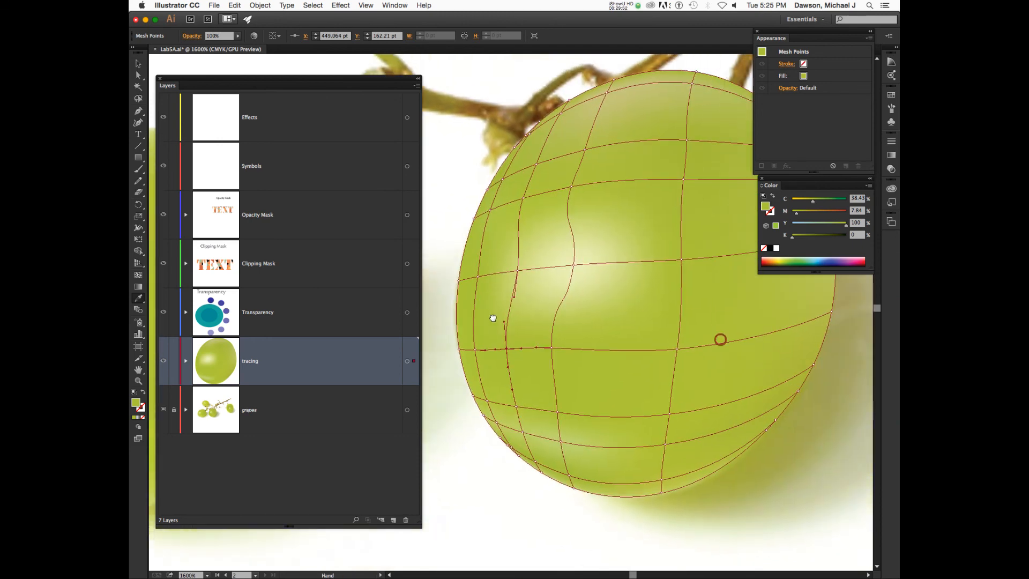
drag(670, 281, 639, 309)
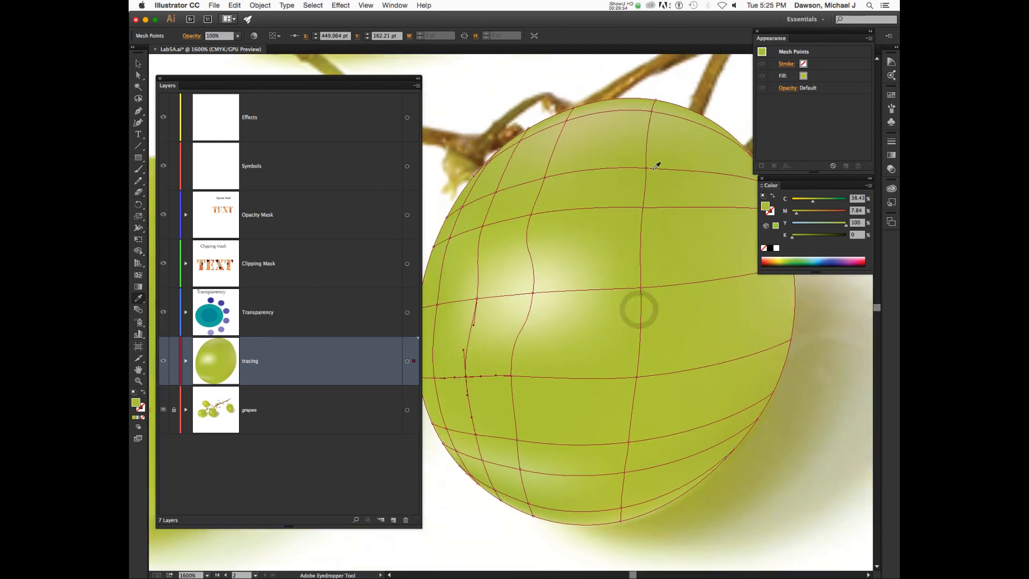
key(a)
click(570, 115)
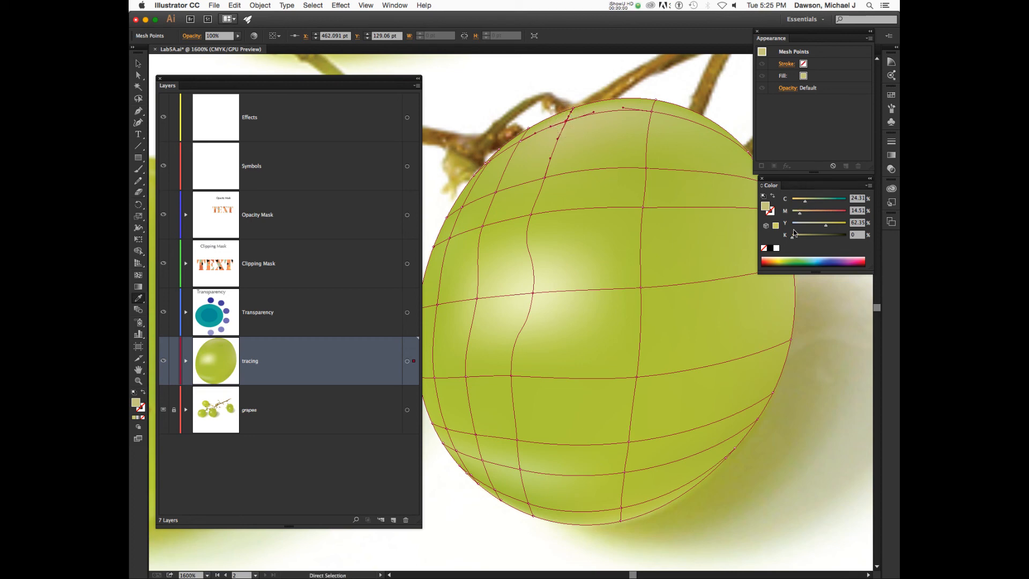
Switch the Color panel to HSB and raise the point's saturation and slightly its brightness.
click(869, 185)
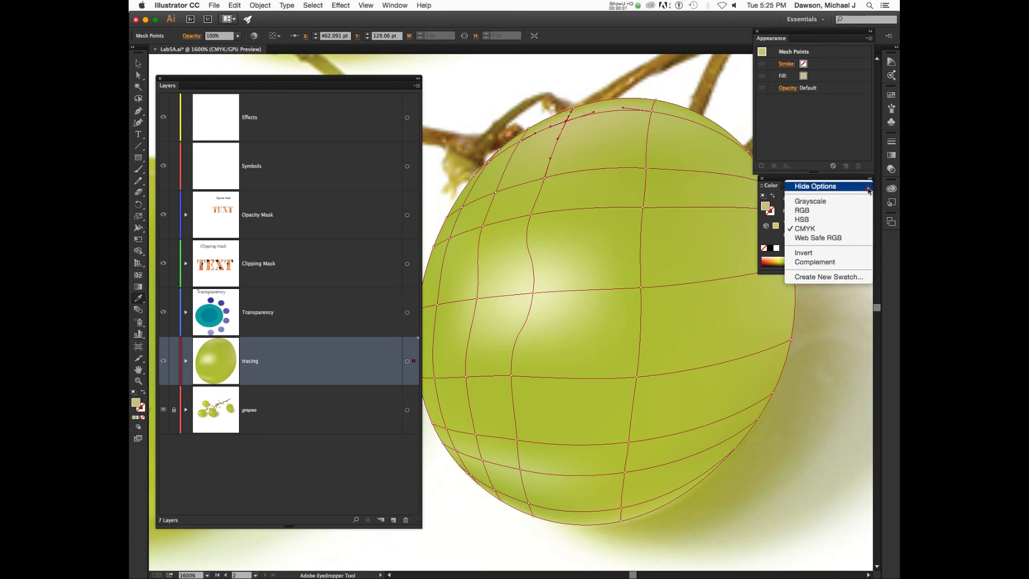
click(838, 219)
drag(813, 218, 826, 237)
drag(826, 237, 827, 219)
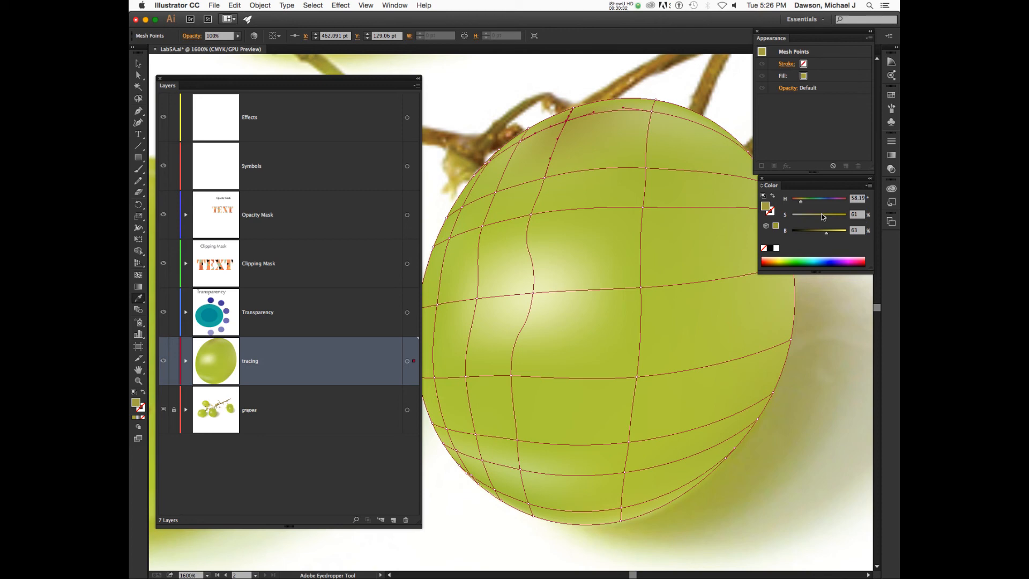
scroll(708, 259, right, 4)
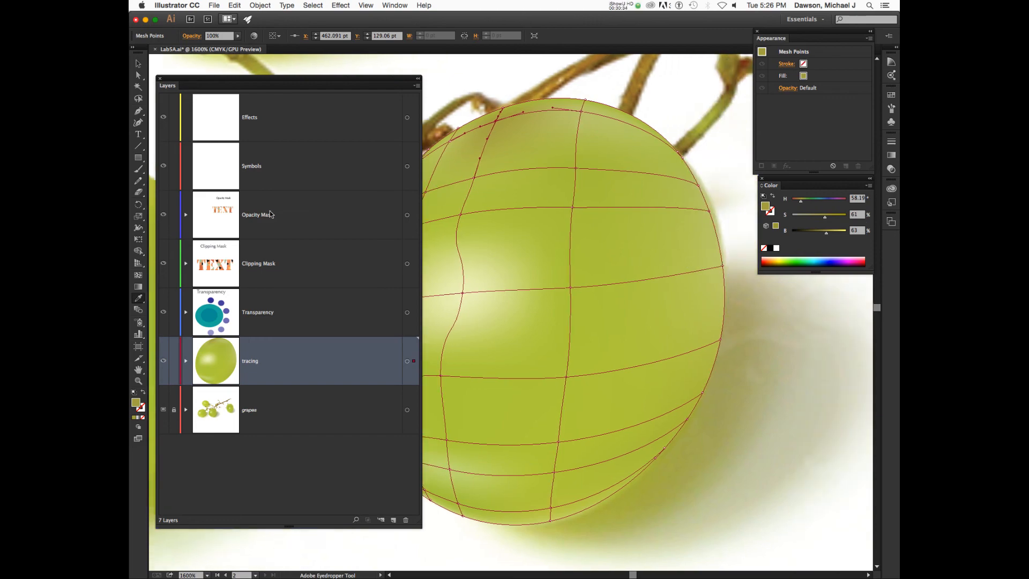